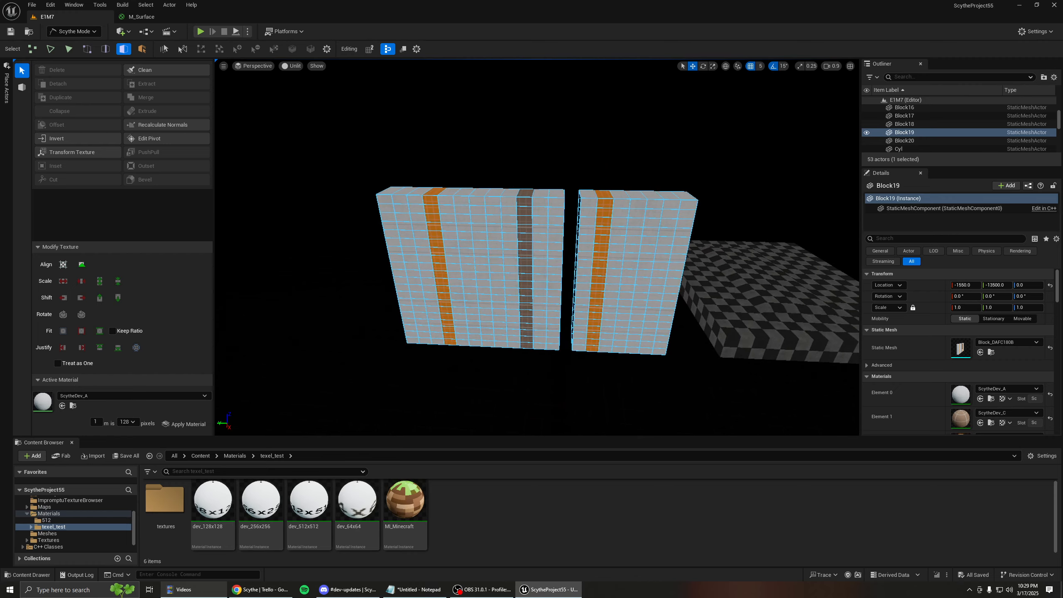
Step: Switch the wall block to whole-object selection
key("w")
key("s")
right_click_drag(433, 175, 422, 175)
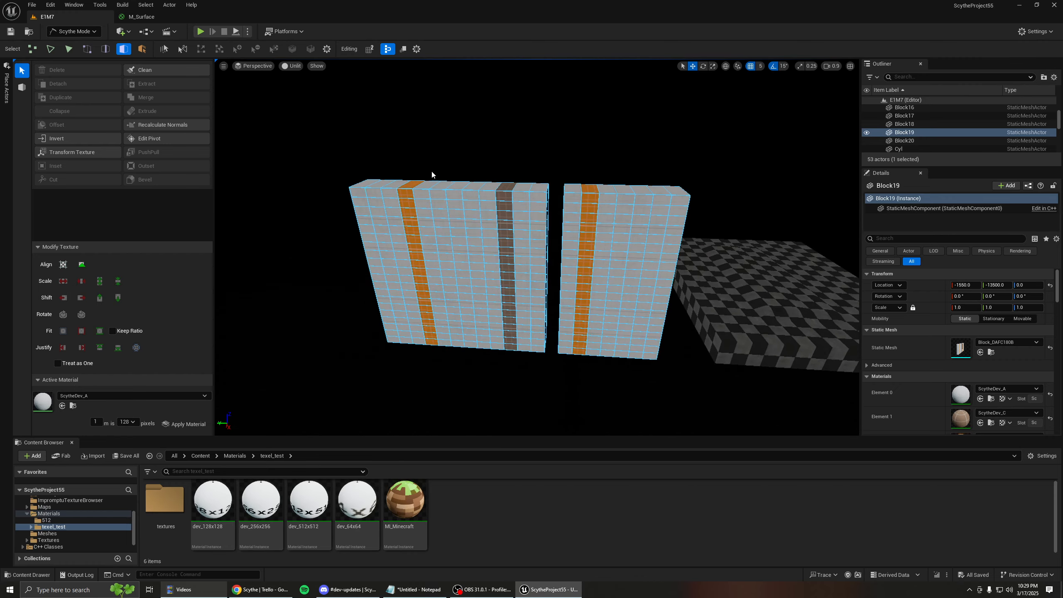
key("a")
mouse_move(550, 205)
right_mouse_down()
mouse_move(586, 202)
mouse_move(557, 205)
right_mouse_up()
key("w")
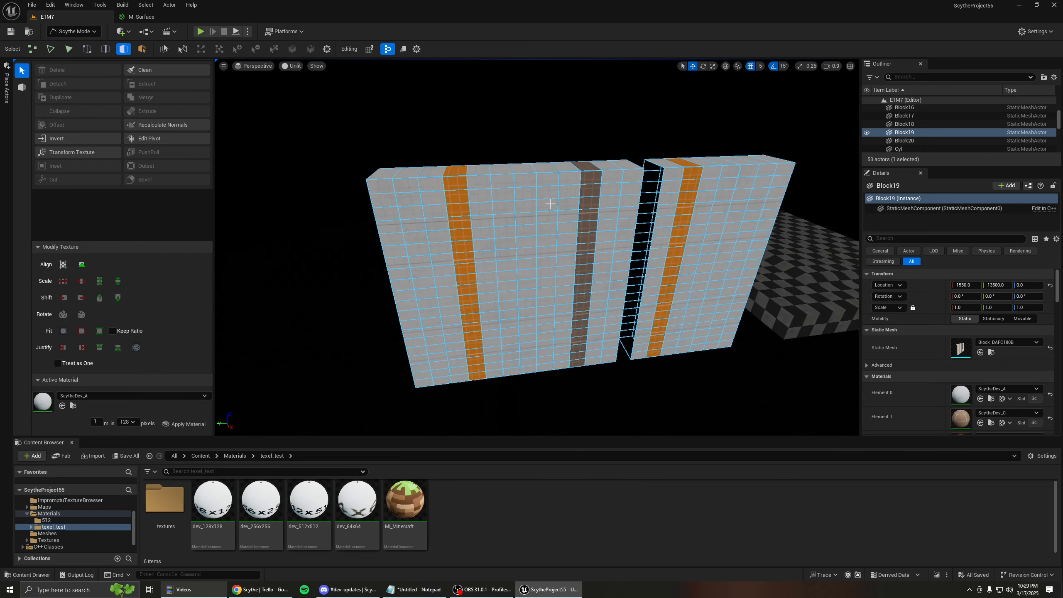
left_click(143, 49)
right_click_drag(410, 123, 408, 140)
right_click_drag(344, 130, 356, 140)
key("w")
scroll(446, 188, "down", 6)
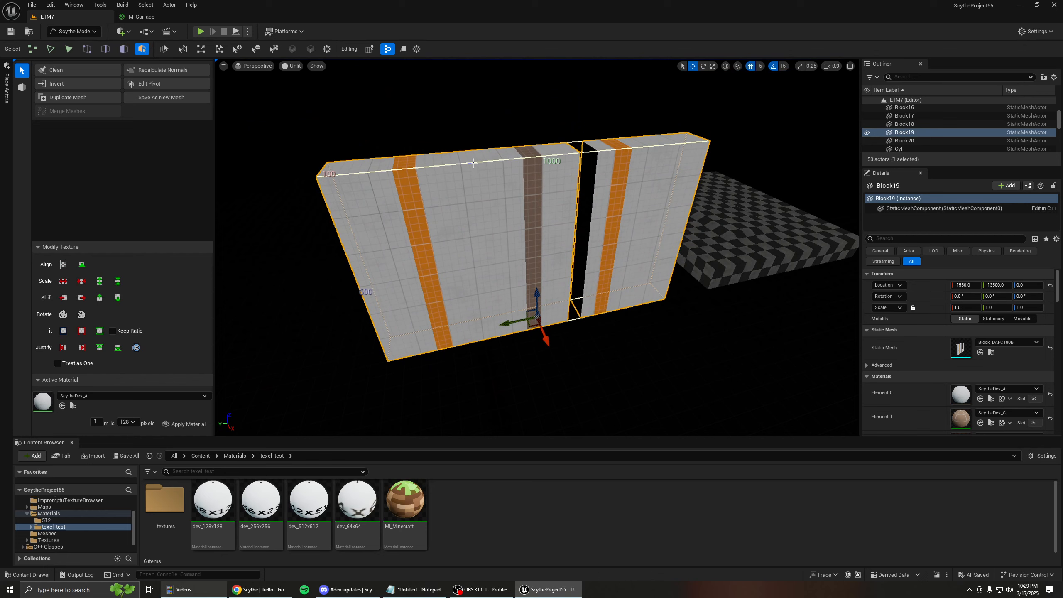
Step: Switch to face selection, then select and frame a single face beside the orange stripe on the wall's front
left_click(123, 49)
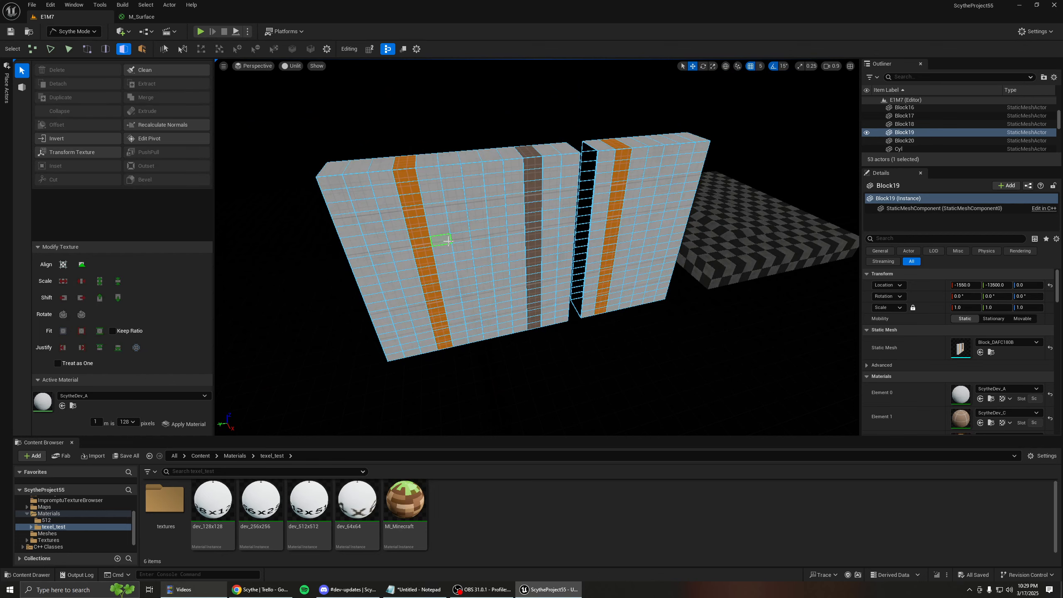
left_click(456, 223)
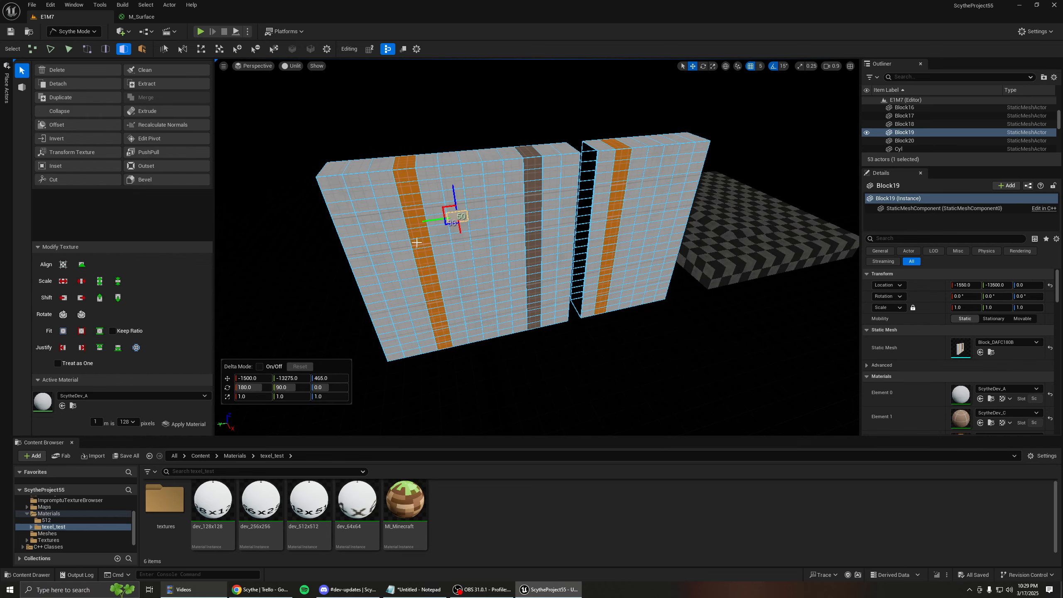
key("f")
key("f")
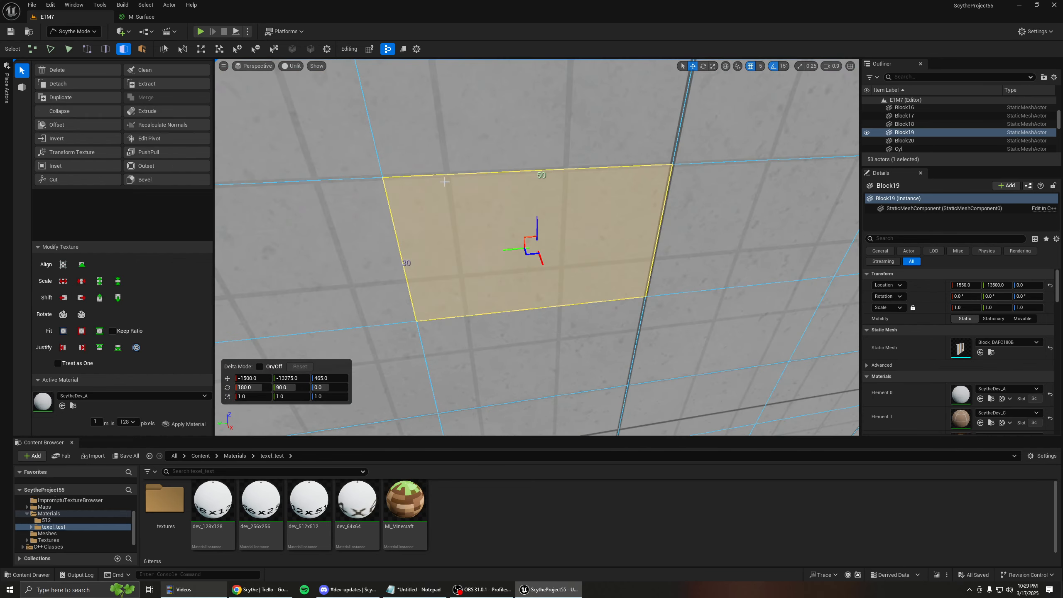
scroll(444, 181, "down", 10)
Step: Select a continuous path of faces on and around the orange stripe on the wall's front
left_click_drag(493, 299, 482, 228)
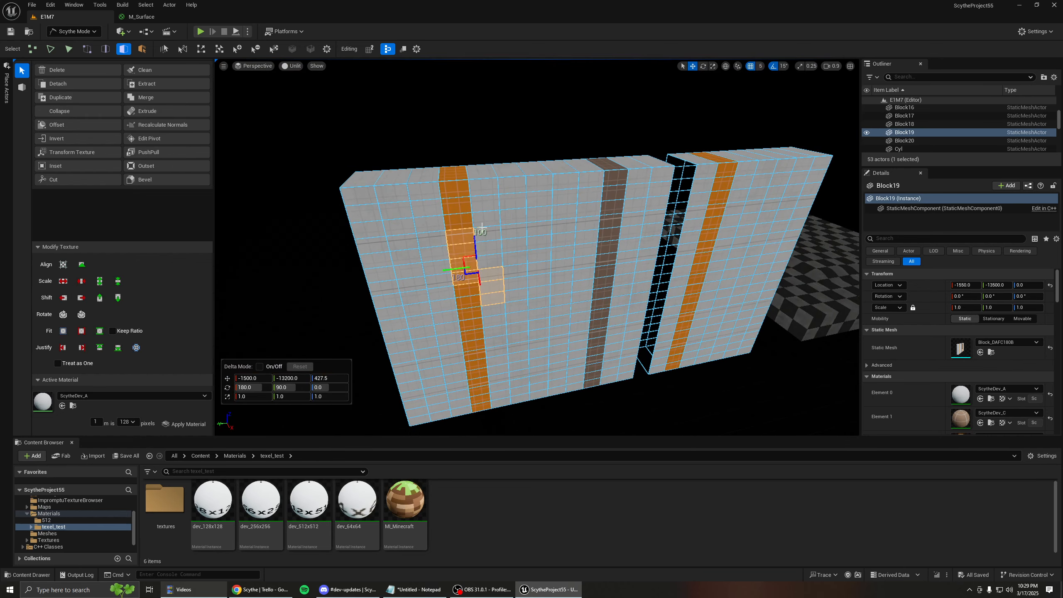
left_click_drag(531, 312, 493, 304)
key("w")
right_click_drag(493, 305, 488, 314)
Step: Switch to edge selection and select a path of edges on the wall's front
key("2")
key("s")
left_click_drag(446, 212, 454, 290)
key("f")
Step: Switch to vertex selection and select a path of vertices between the orange and dark stripes
right_click_drag(475, 247, 484, 245)
key("d")
key("1")
key("s")
mouse_move(485, 246)
left_mouse_down()
mouse_move(556, 209)
mouse_move(581, 231)
left_mouse_up()
key("f")
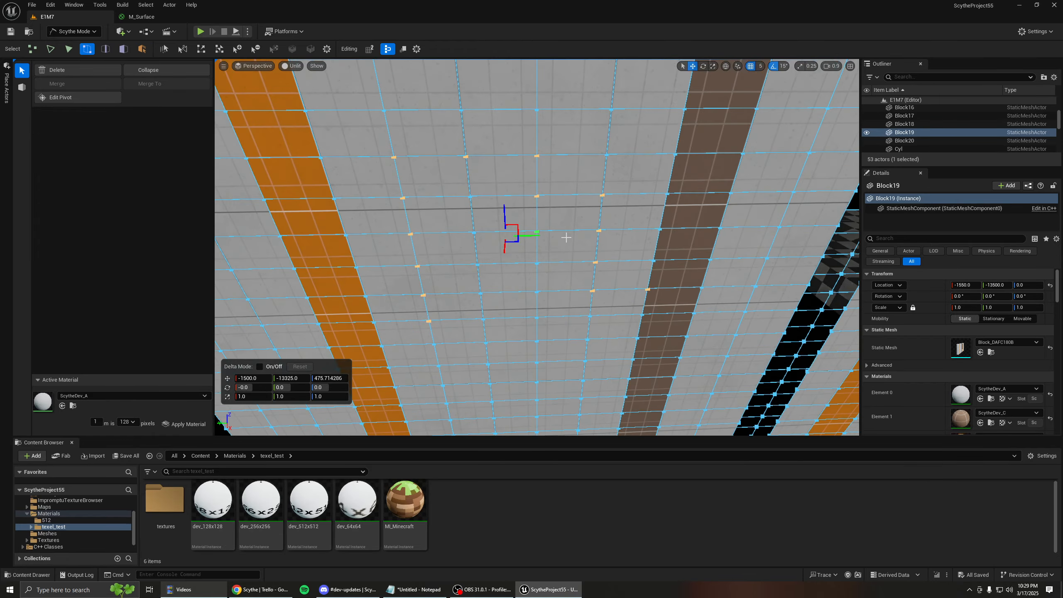
Step: Return to face selection and select single faces one at a time on the upper part of the wall's front
key("3")
left_click(461, 187)
key("s")
right_click_drag(461, 187, 459, 188)
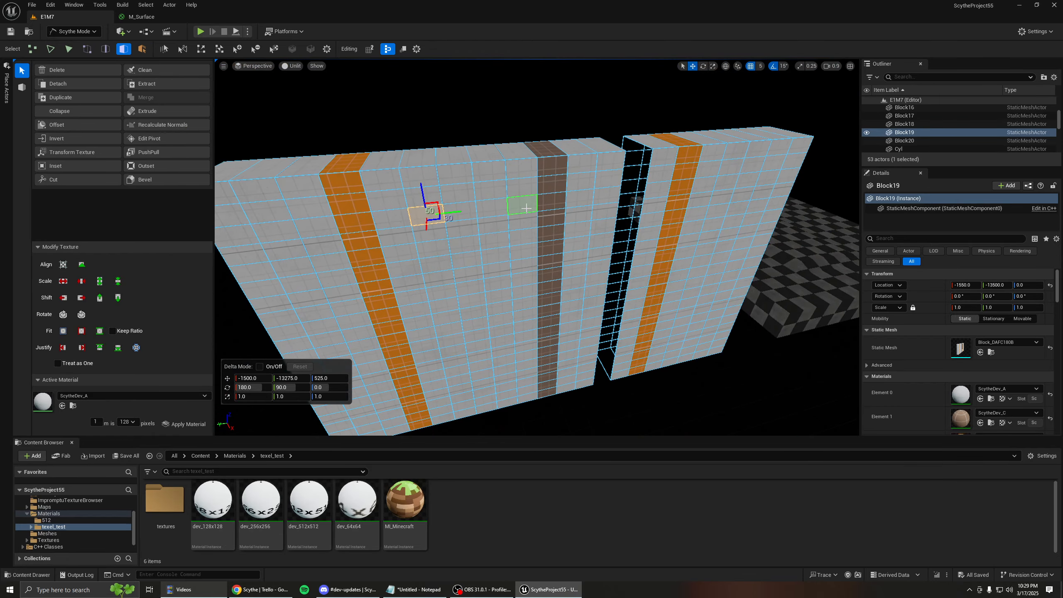
left_click(388, 199)
key("s")
mouse_move(388, 200)
right_mouse_down()
mouse_move(378, 192)
mouse_move(379, 216)
mouse_move(370, 202)
right_mouse_up()
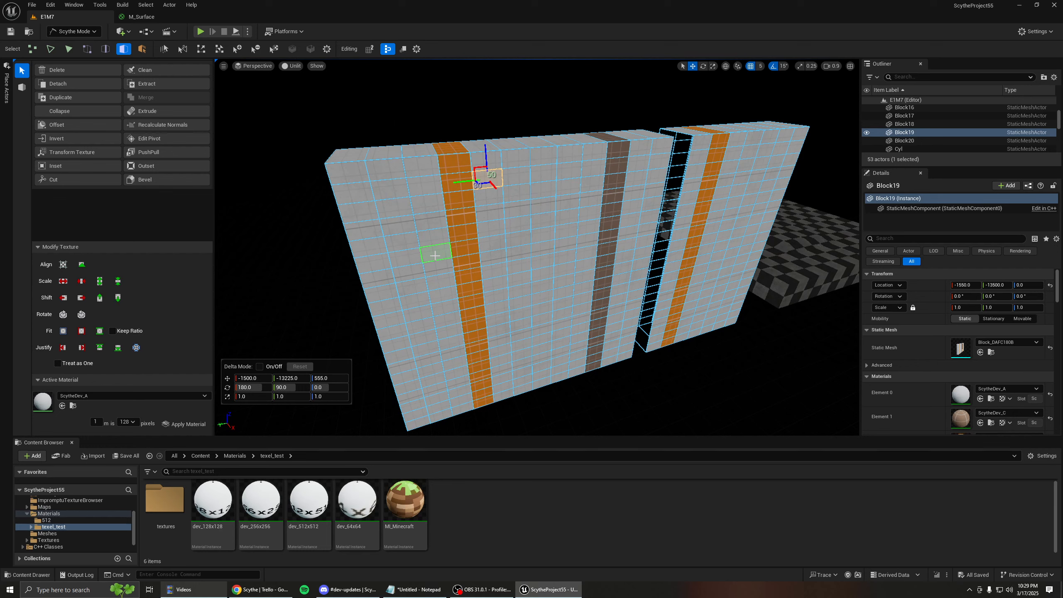
Step: Path-select a looping band of faces across the wall's front, spanning the orange and dark stripes
left_click_drag(448, 252, 507, 246)
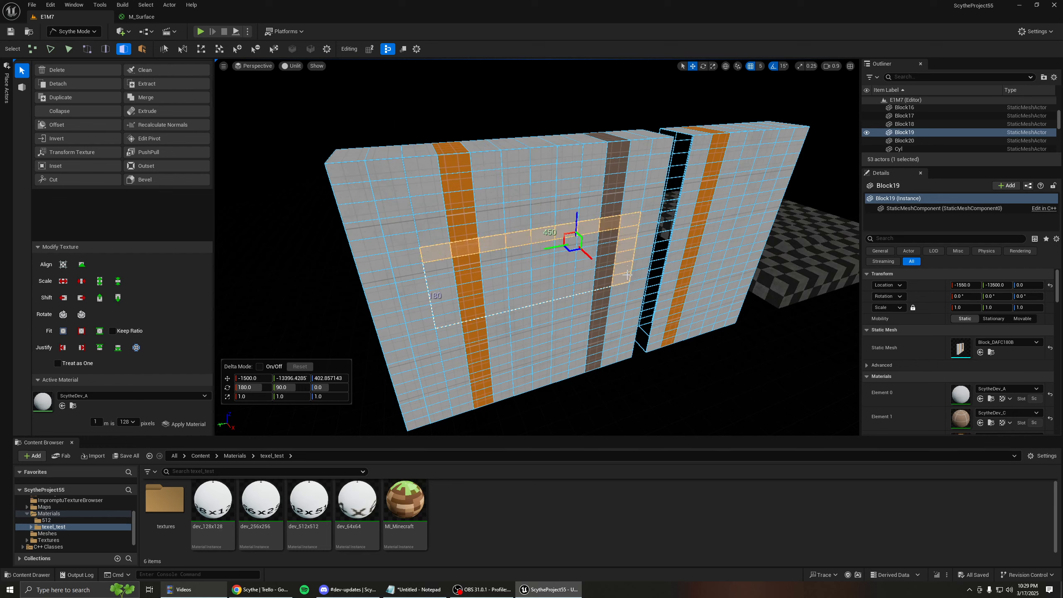
left_click_drag(526, 331, 448, 286)
right_click_drag(482, 214, 548, 209)
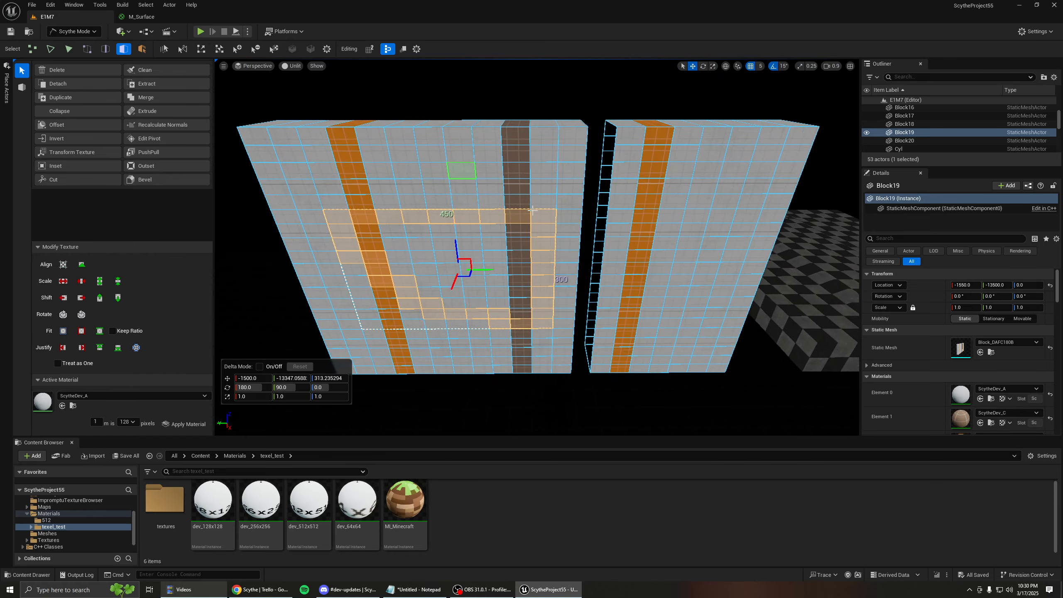
Step: Select a single wall face, then select all connected faces of the larger wall section
left_click(476, 200)
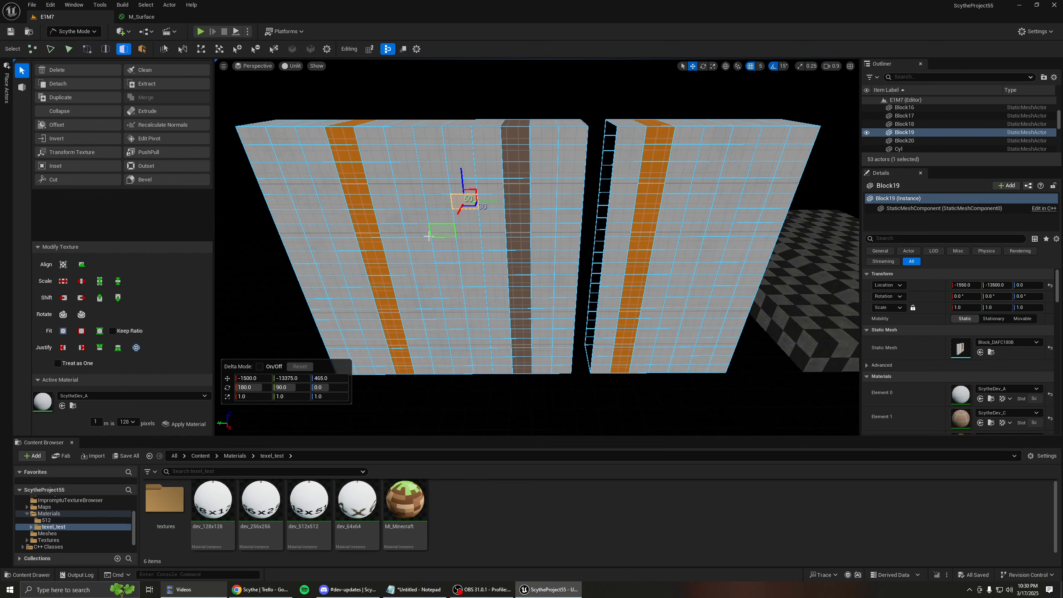
right_click_drag(428, 236, 457, 223)
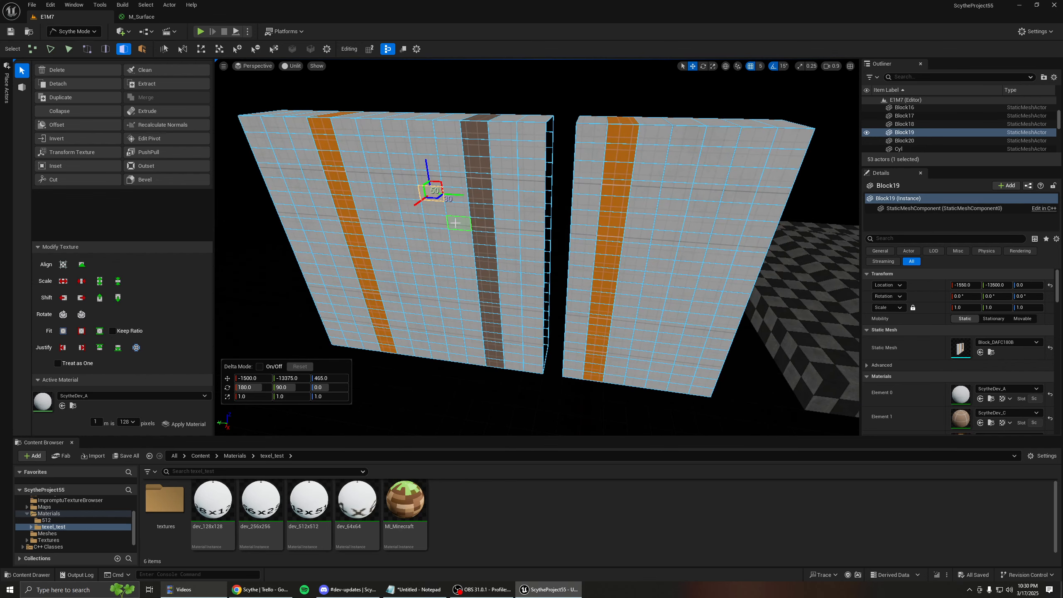
double_click(483, 228)
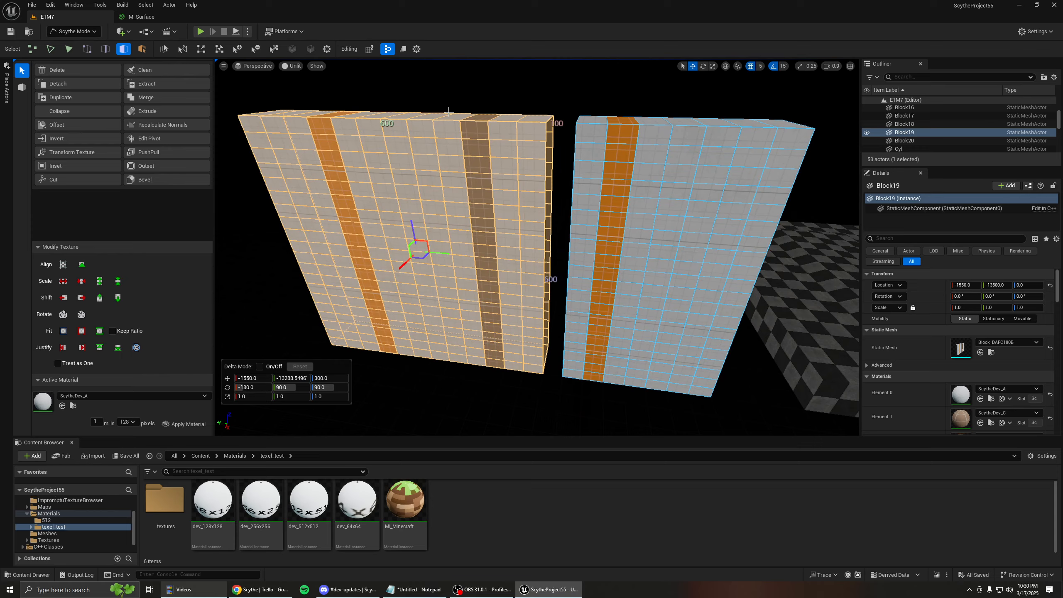
Step: Select every face of the wall block, covering both separate sections
right_click_drag(481, 166, 534, 218)
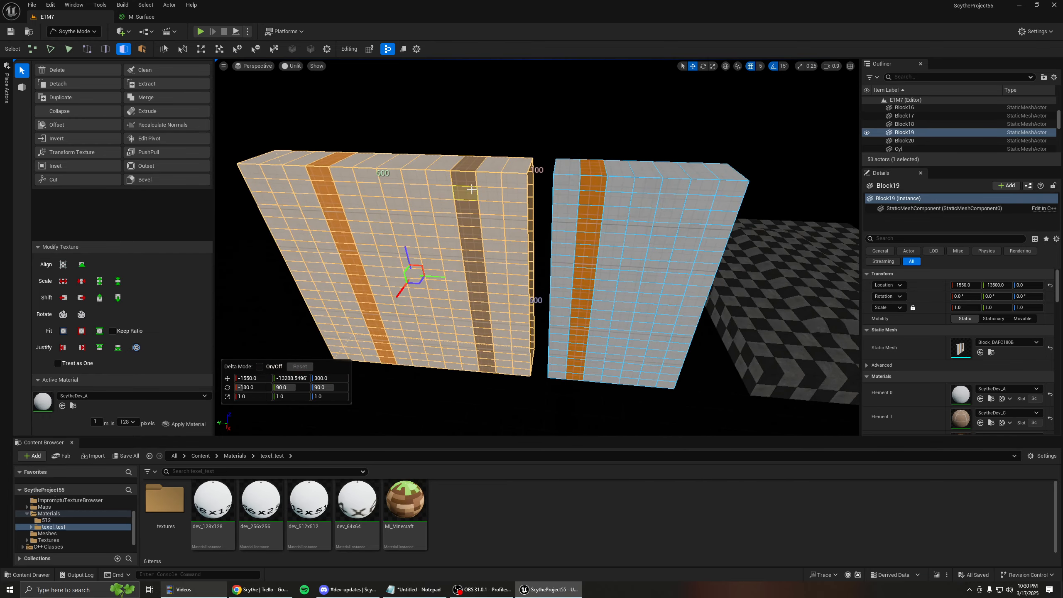
right_click_drag(561, 179, 543, 170)
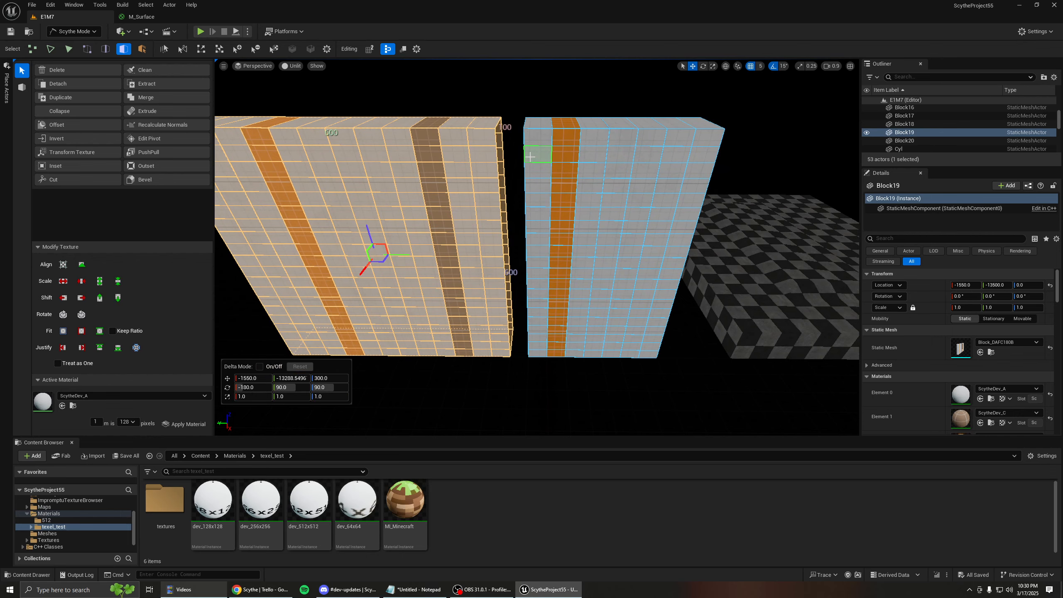
mouse_move(530, 157)
right_mouse_down()
mouse_move(513, 153)
mouse_move(530, 155)
right_mouse_up()
key("ctrl+a")
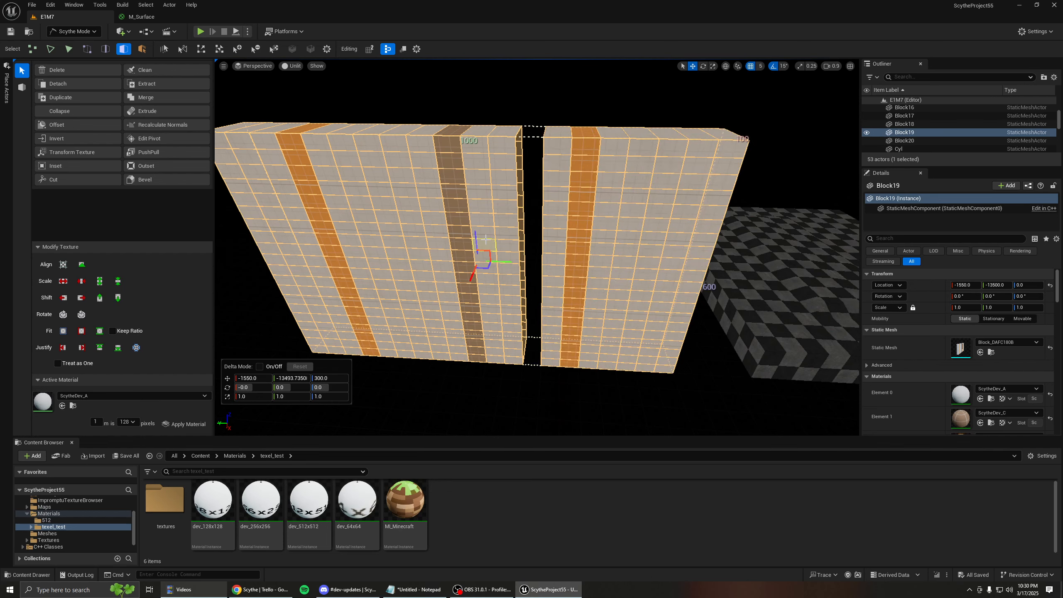
Step: Select the larger wall section's connected faces and add the smaller section's connected faces to the selection
left_click(476, 212)
double_click(481, 162)
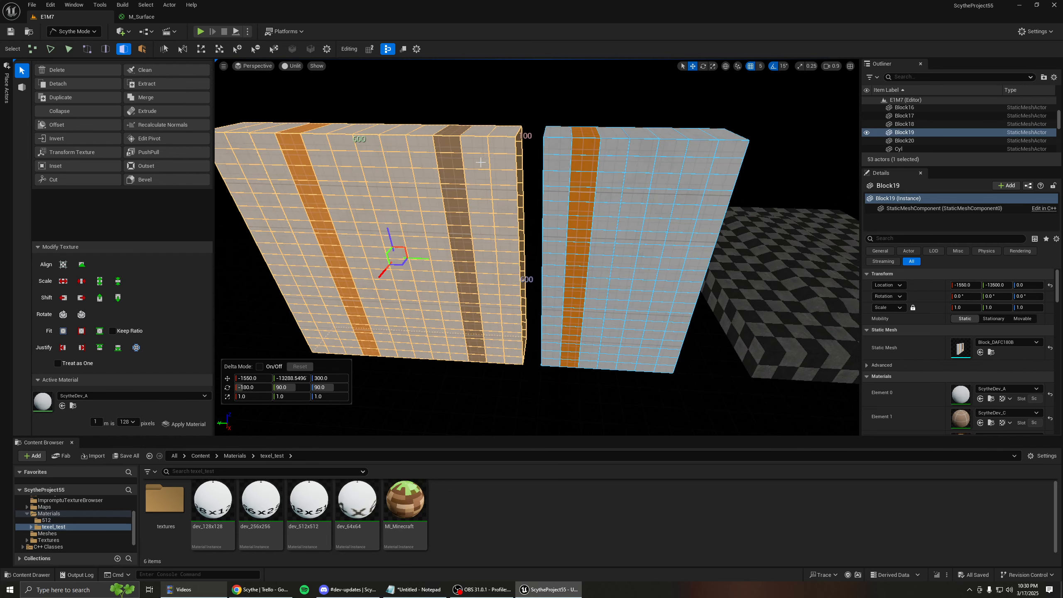
double_click(570, 174, "shift")
right_click_drag(554, 270, 540, 275)
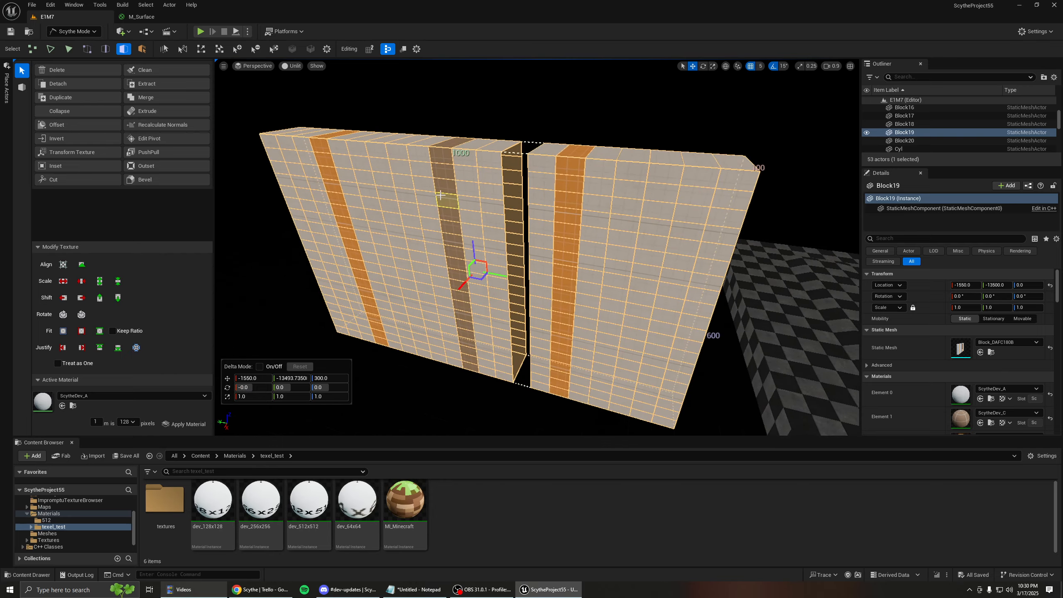
Step: Select a single face on the dark stripe and view the selection settings for drag mode, mesh types and filters
left_click(440, 195)
right_click_drag(441, 196, 477, 167)
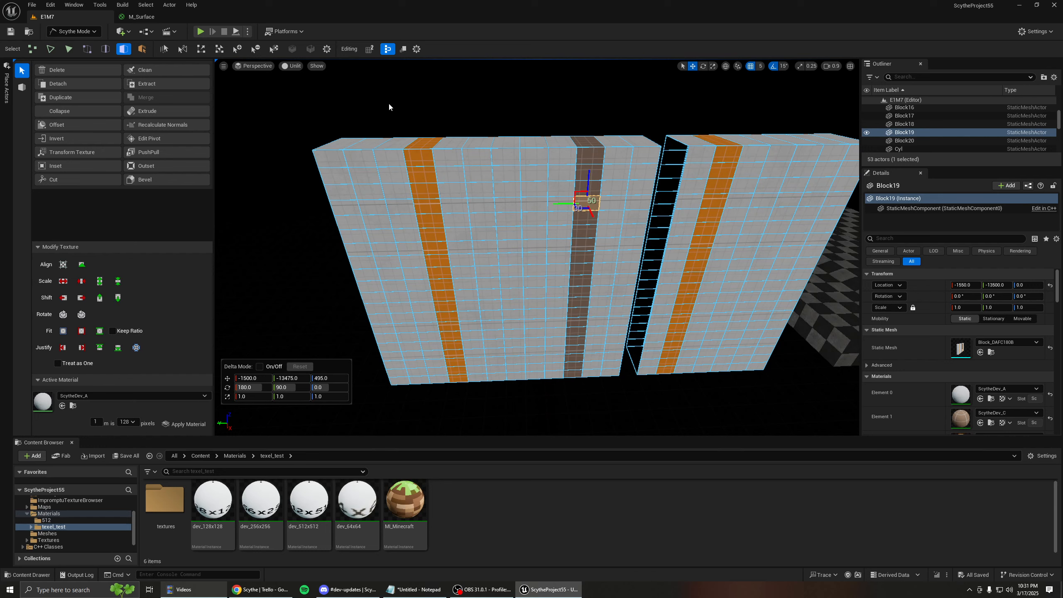
left_click(328, 49)
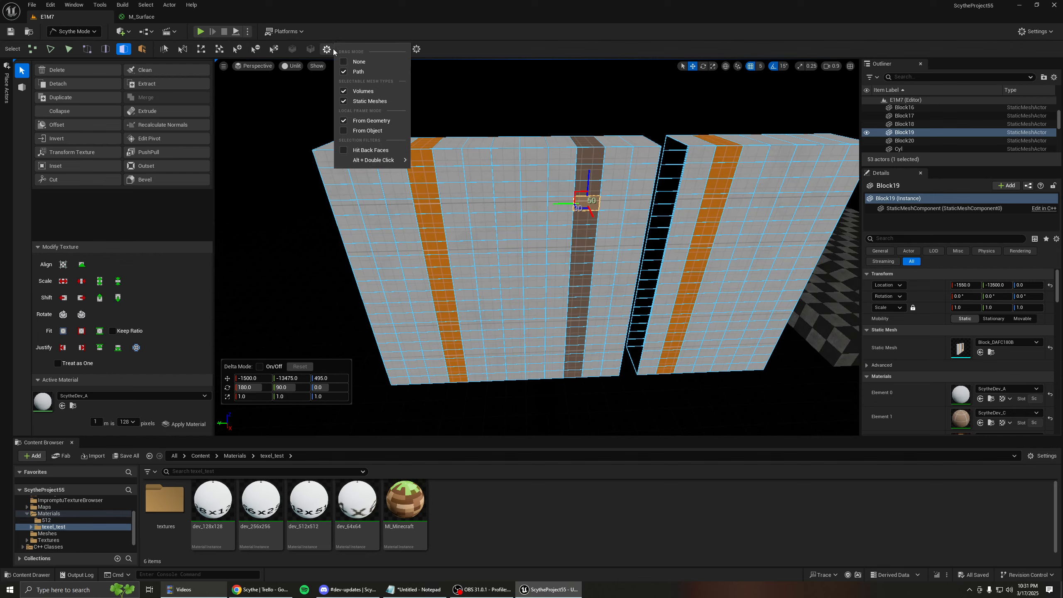
left_click(330, 49)
Step: Select all same-facing faces on the larger wall section's front and add all those on its opposite side
left_click(474, 192)
right_click_drag(548, 242, 598, 244)
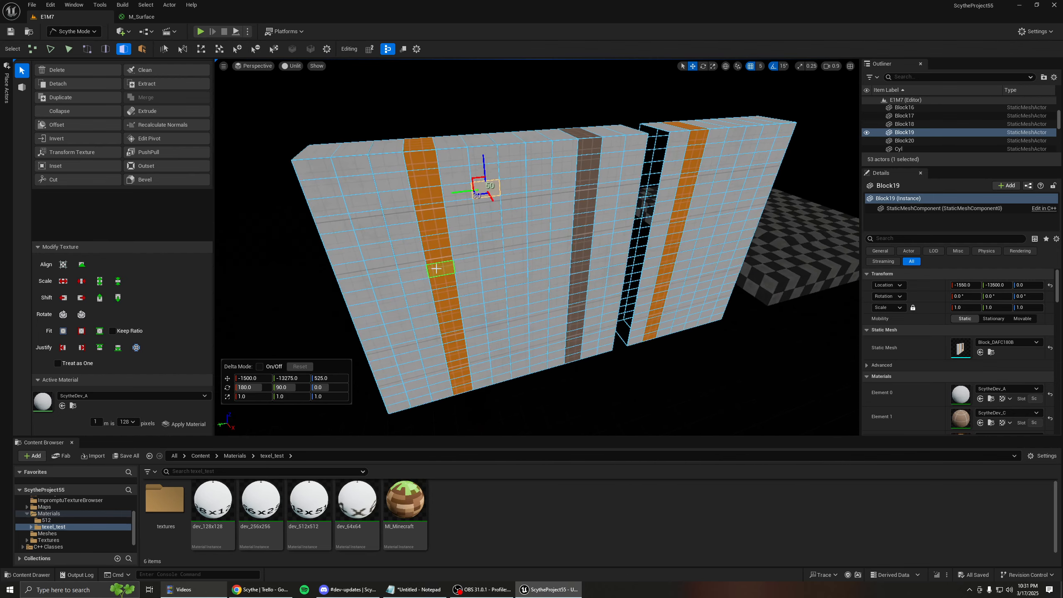
left_click(491, 233)
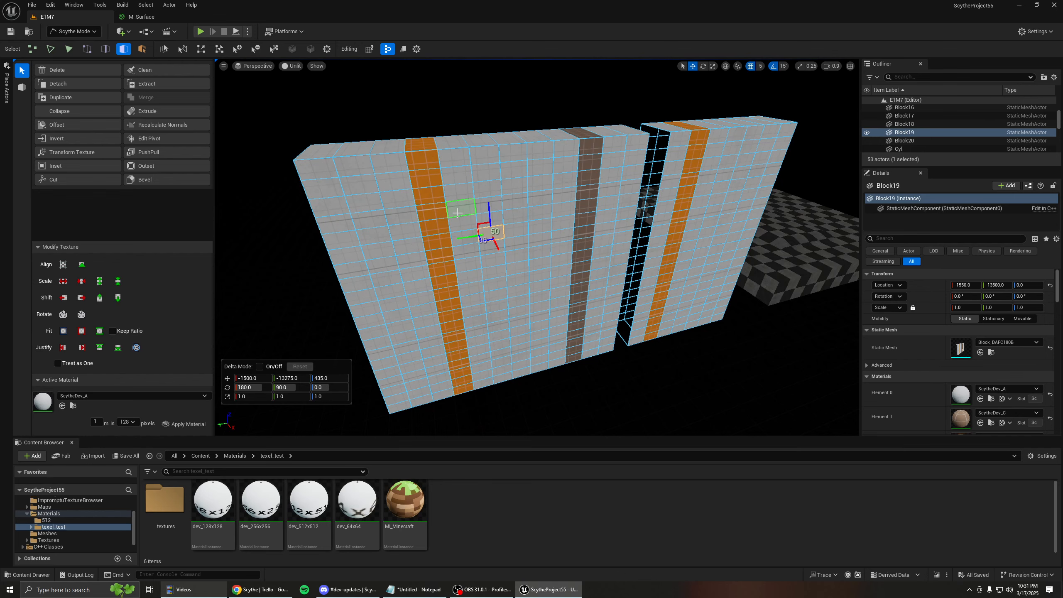
double_click(458, 212)
right_click_drag(457, 216, 506, 231)
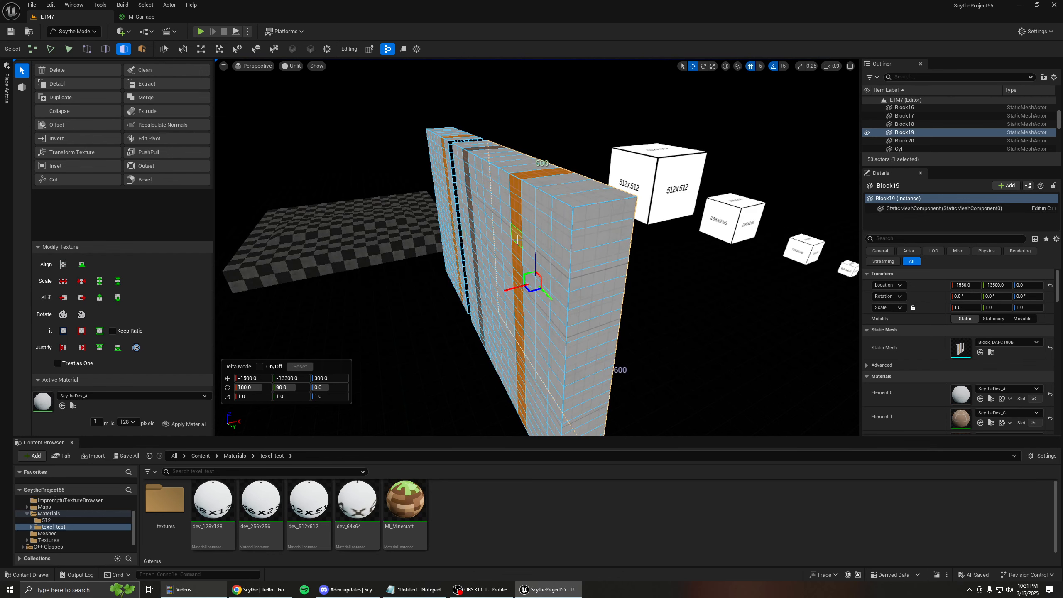
double_click(517, 239)
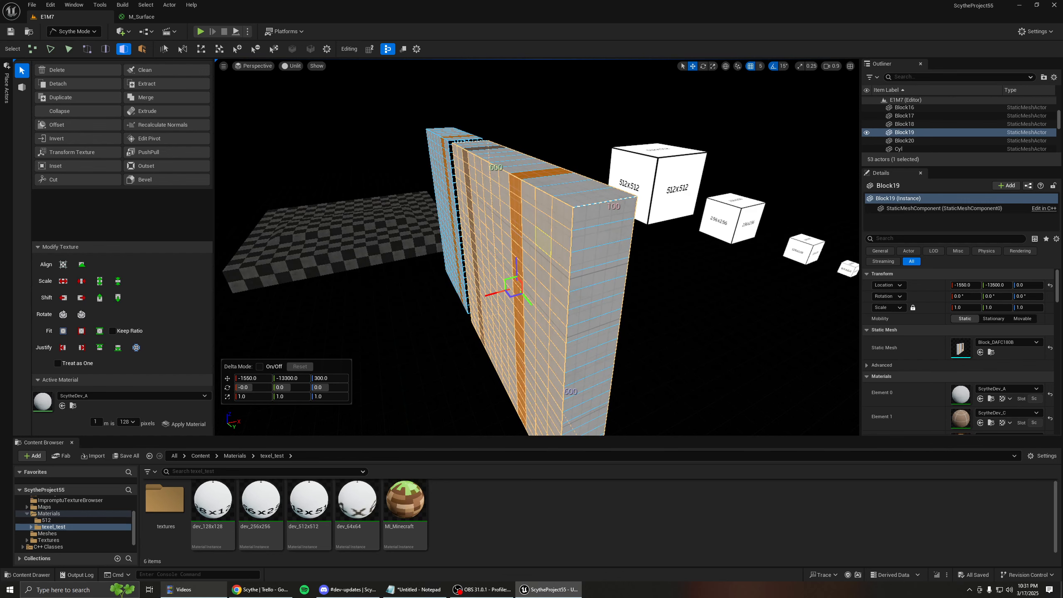
right_click_drag(543, 242, 465, 245)
Step: Select the checkered floor mesh and view the Alt + Double Click selection filter options
left_click(496, 251)
left_click(327, 49)
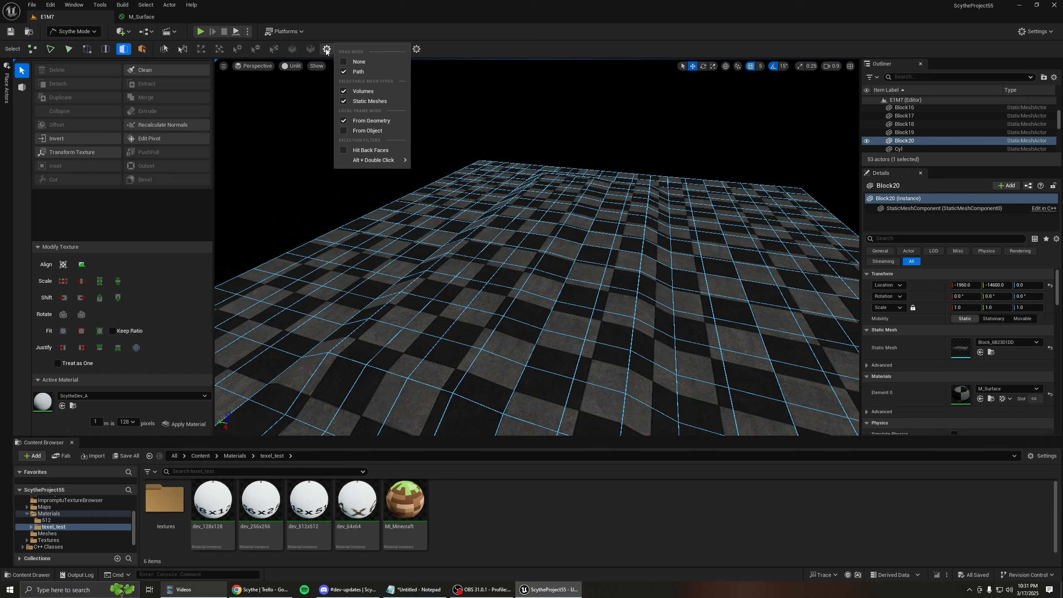
mouse_move(363, 160)
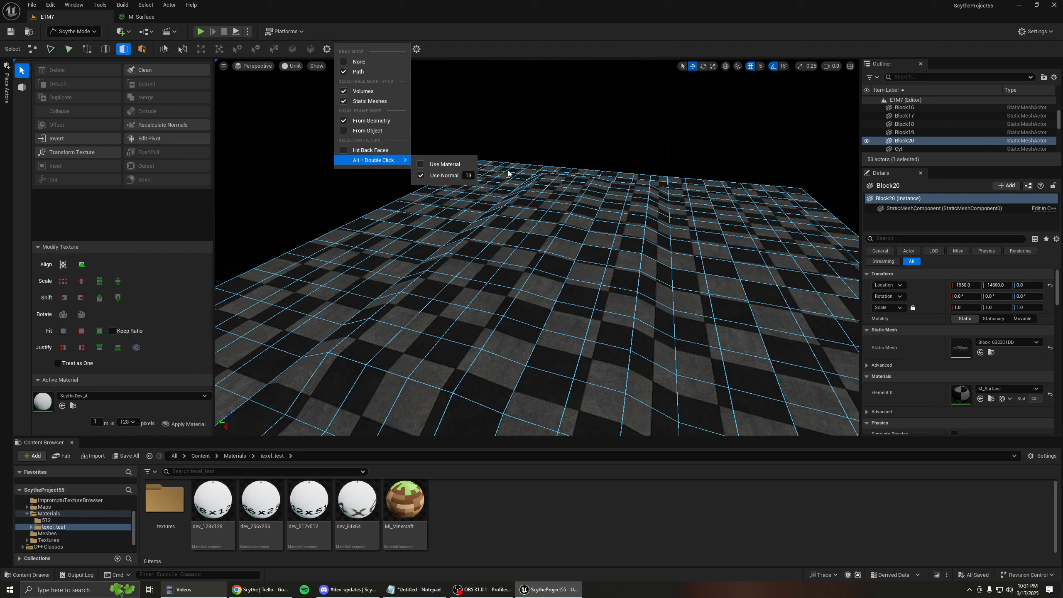
left_click(544, 155)
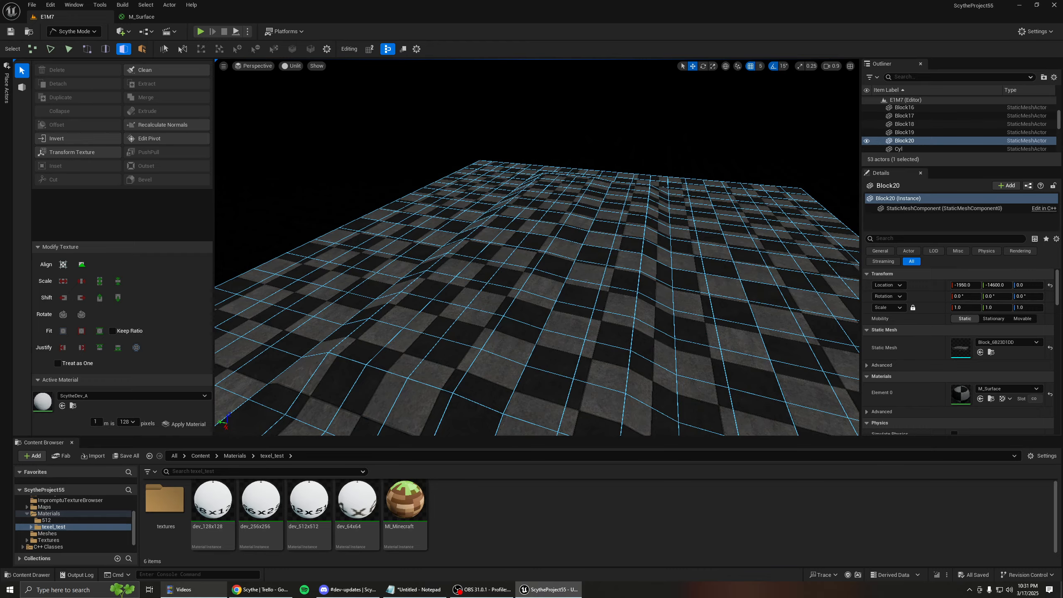
Step: Select all faces with similar normals along the raised ridge of the checkered floor mesh
right_click_drag(545, 155, 577, 165)
left_click(518, 169)
mouse_move(508, 233)
right_mouse_down()
mouse_move(488, 233)
mouse_move(501, 172)
mouse_move(476, 170)
mouse_move(488, 167)
mouse_move(506, 222)
right_mouse_up()
left_click(478, 229)
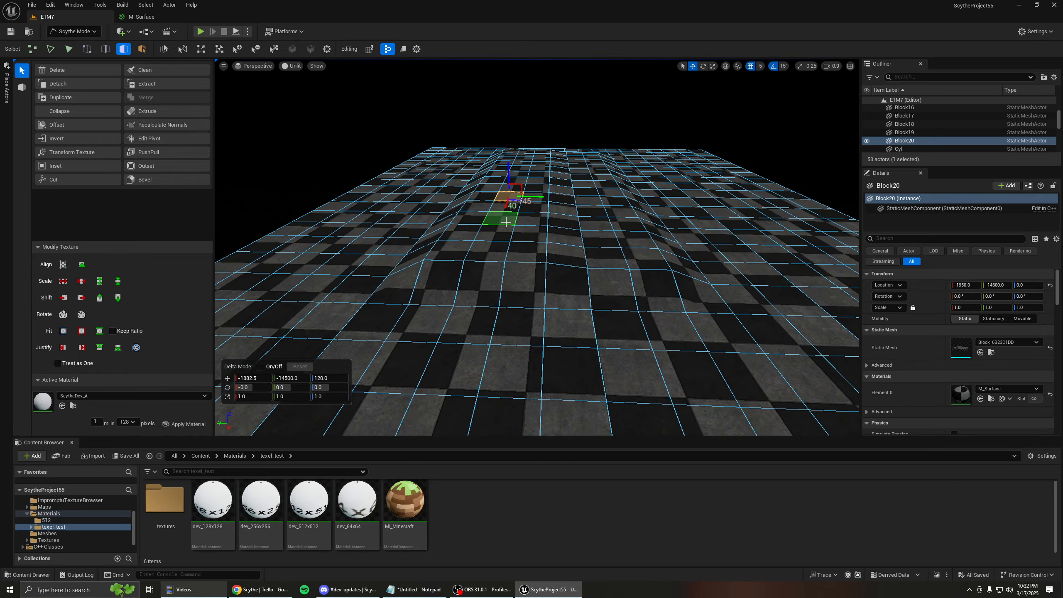
double_click(506, 221)
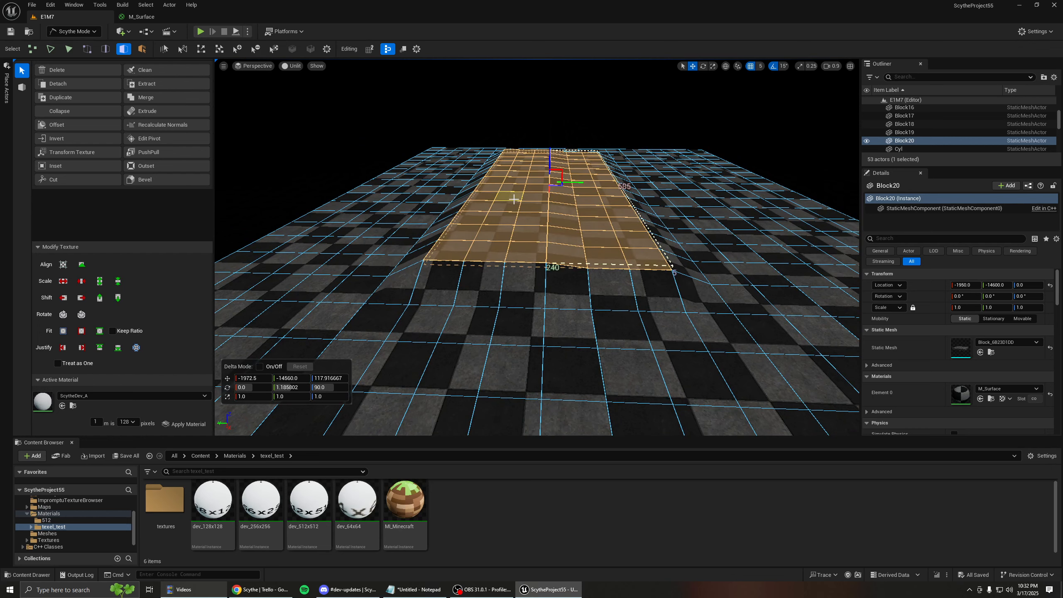
mouse_move(503, 204)
right_mouse_down()
mouse_move(496, 212)
mouse_move(511, 194)
mouse_move(487, 192)
mouse_move(494, 207)
mouse_move(502, 199)
right_mouse_up()
Step: Lower the Use Normal tolerance for Alt + Double Click and select only the flat strip of faces atop the ridge
left_click(327, 48)
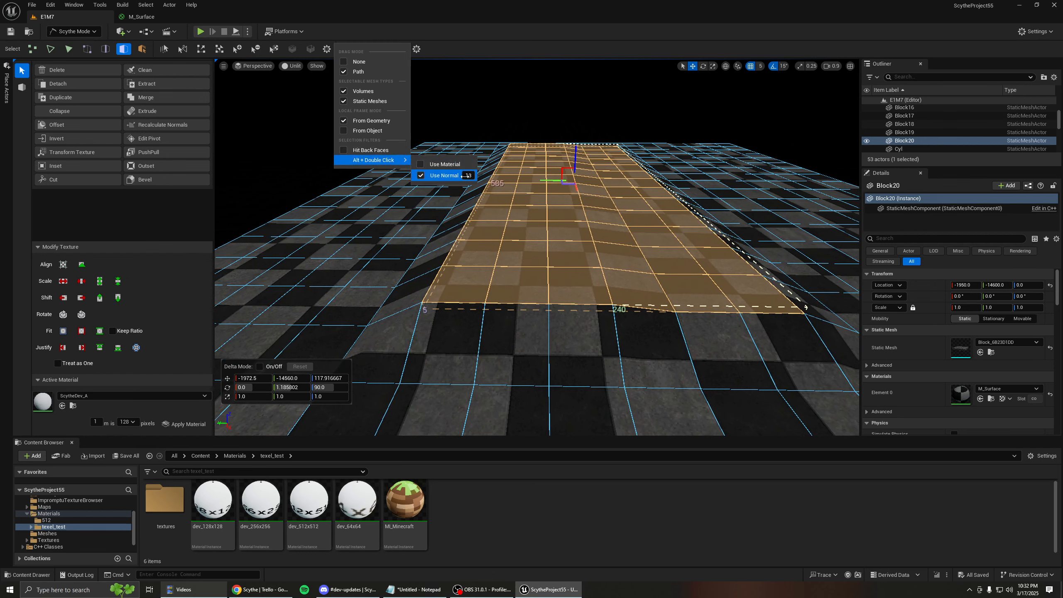
left_click(466, 176)
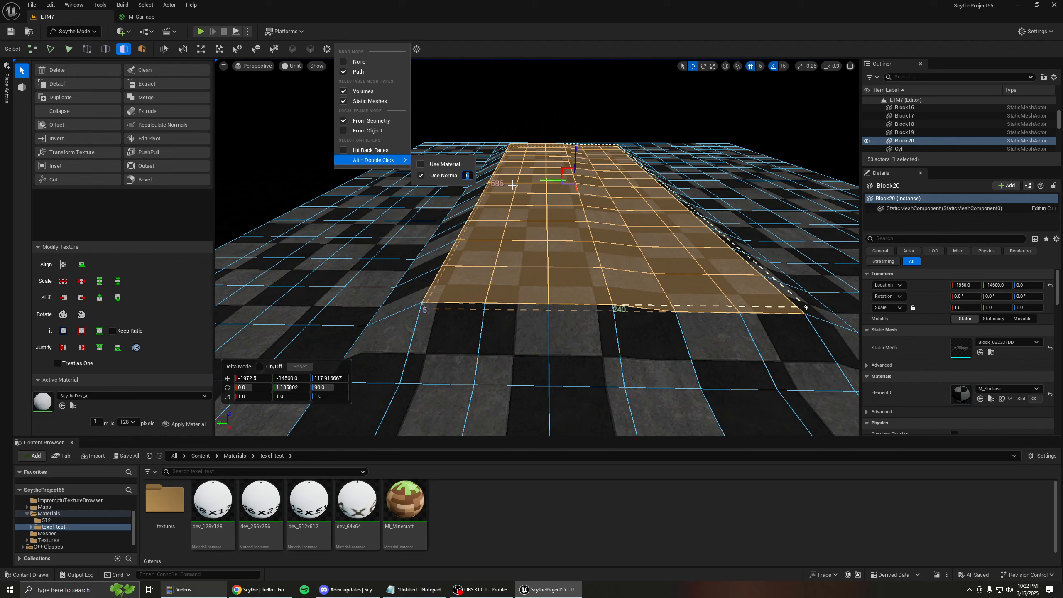
left_click(531, 212)
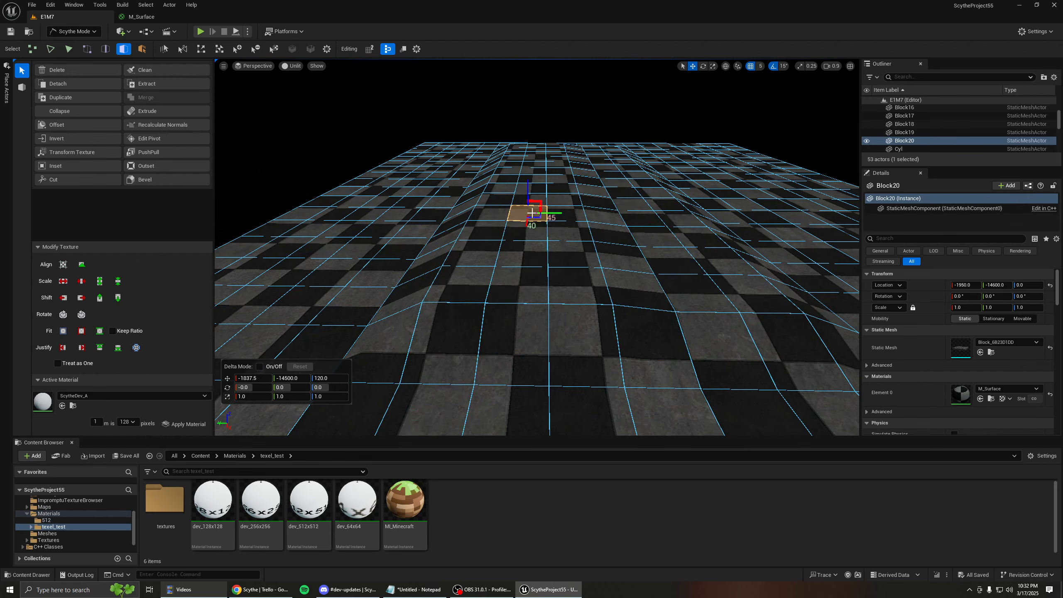
double_click(504, 201, "alt")
right_click_drag(502, 208, 507, 200)
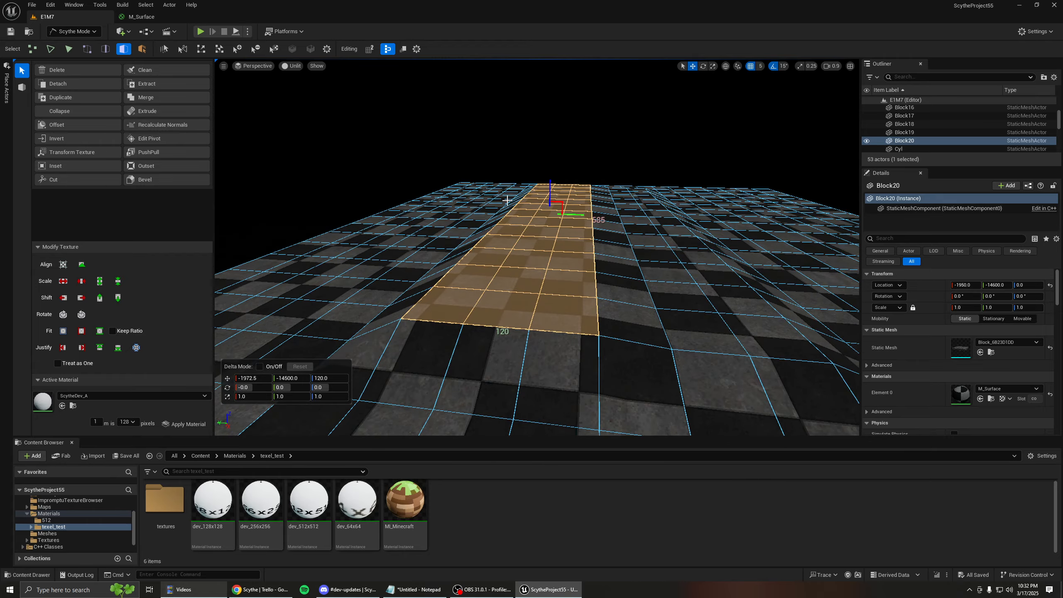
Step: Set the Use Normal tolerance for Alt + Double Click to 13 and switch its filter from Use Normal to Use Material
left_click(328, 49)
key("s")
right_click_drag(467, 102, 467, 102)
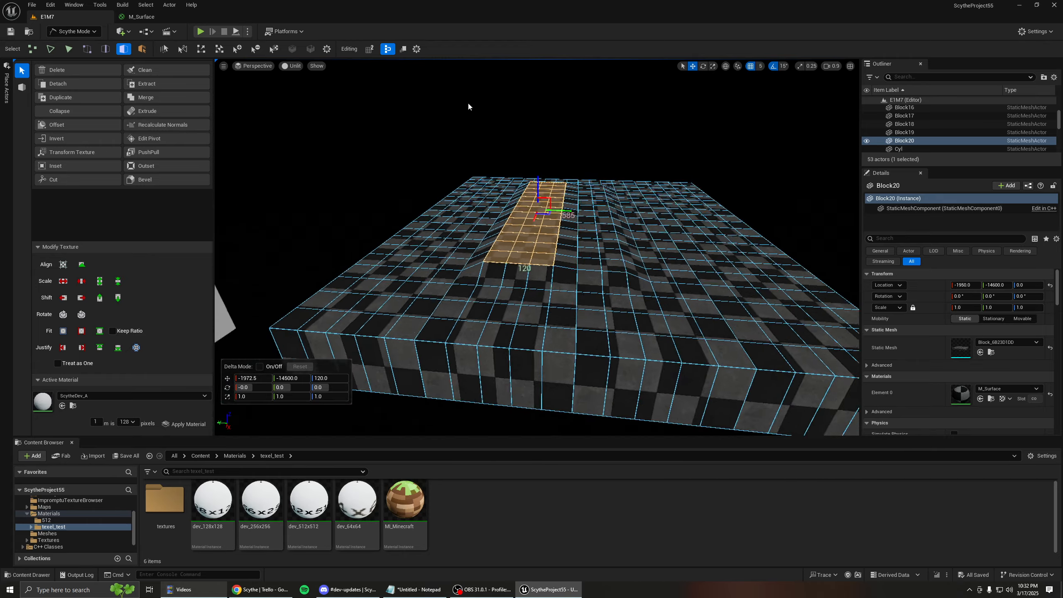
left_click(327, 50)
mouse_move(379, 160)
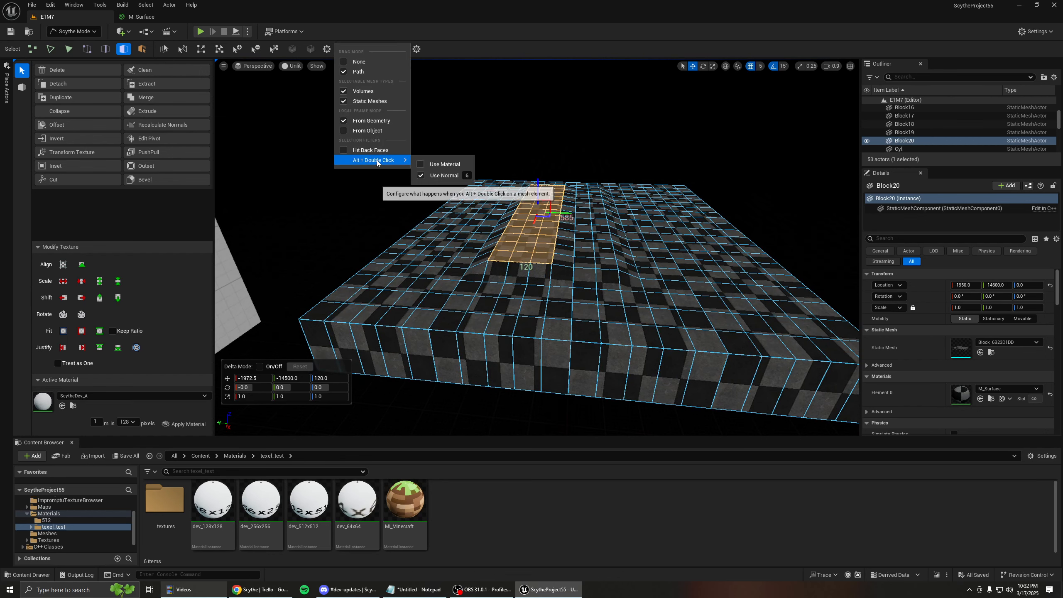
type("13")
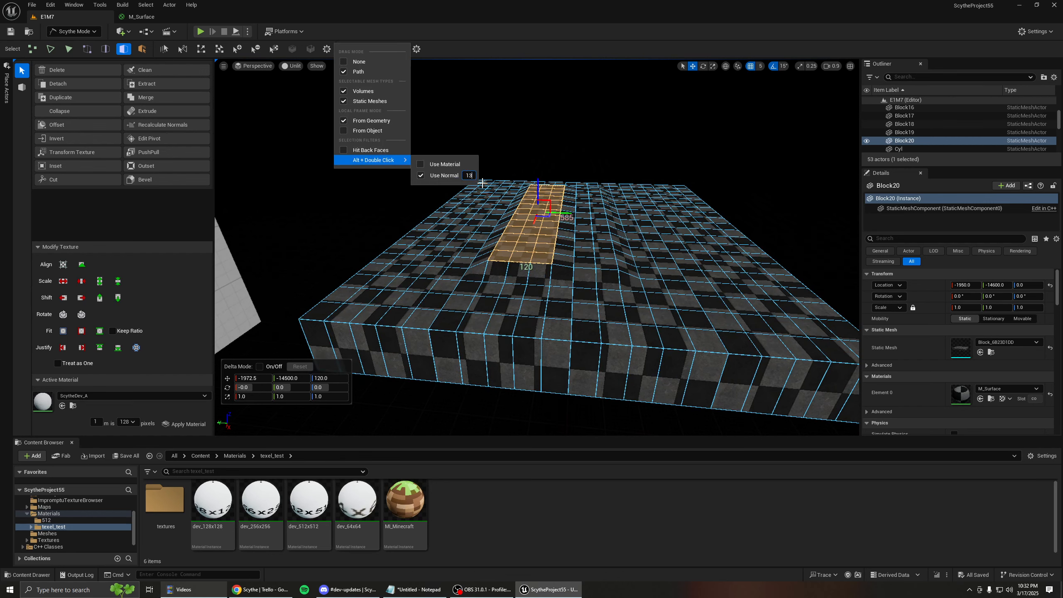
key("Return")
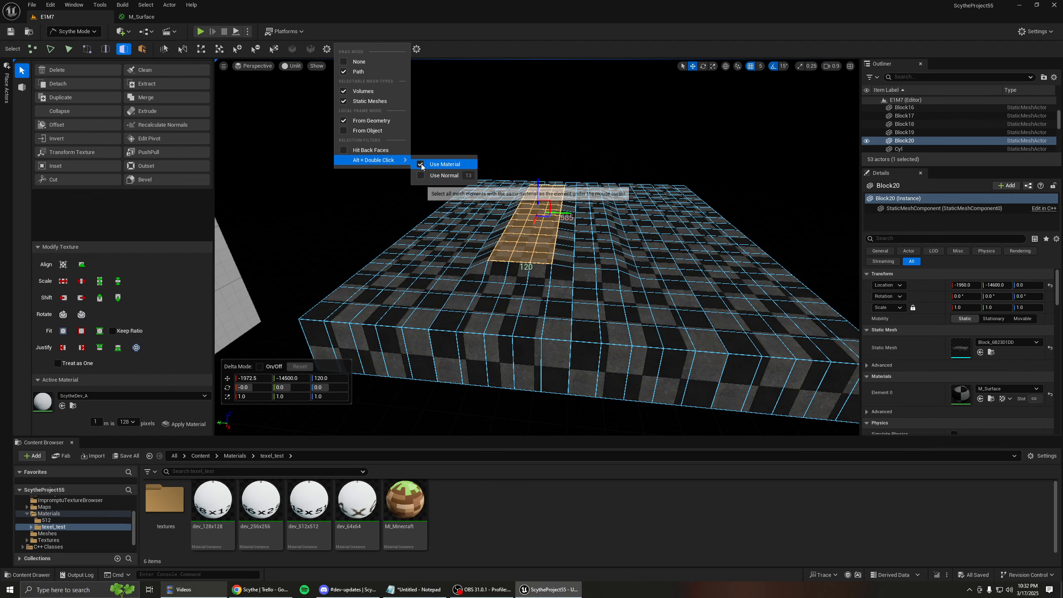
Step: Select all faces sharing the orange material across both wall sections
right_click_drag(514, 129, 492, 129)
right_click_drag(477, 208, 460, 184)
left_click(479, 207)
key("s")
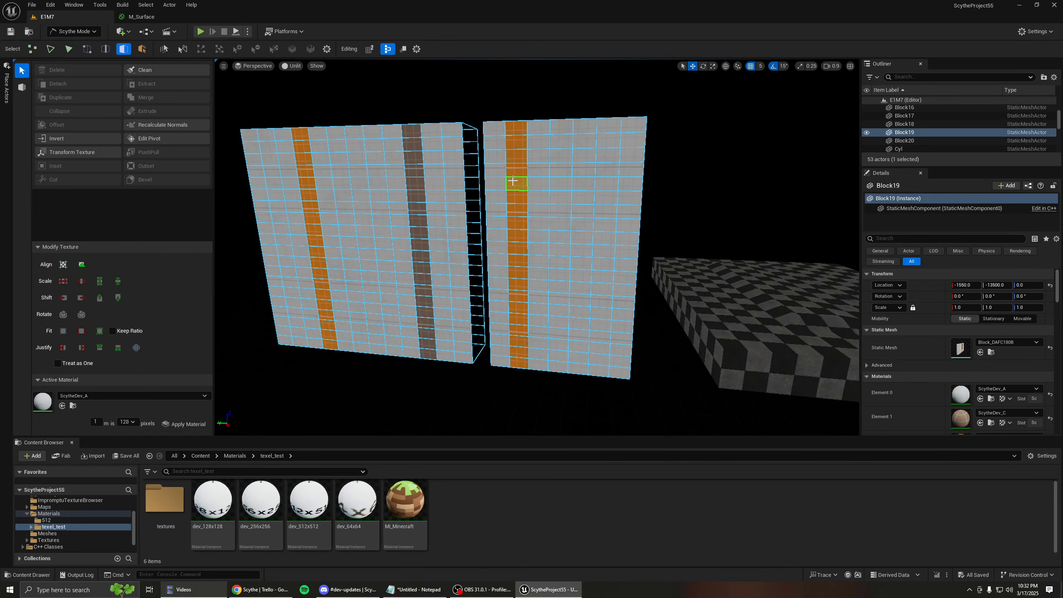
left_click(517, 223)
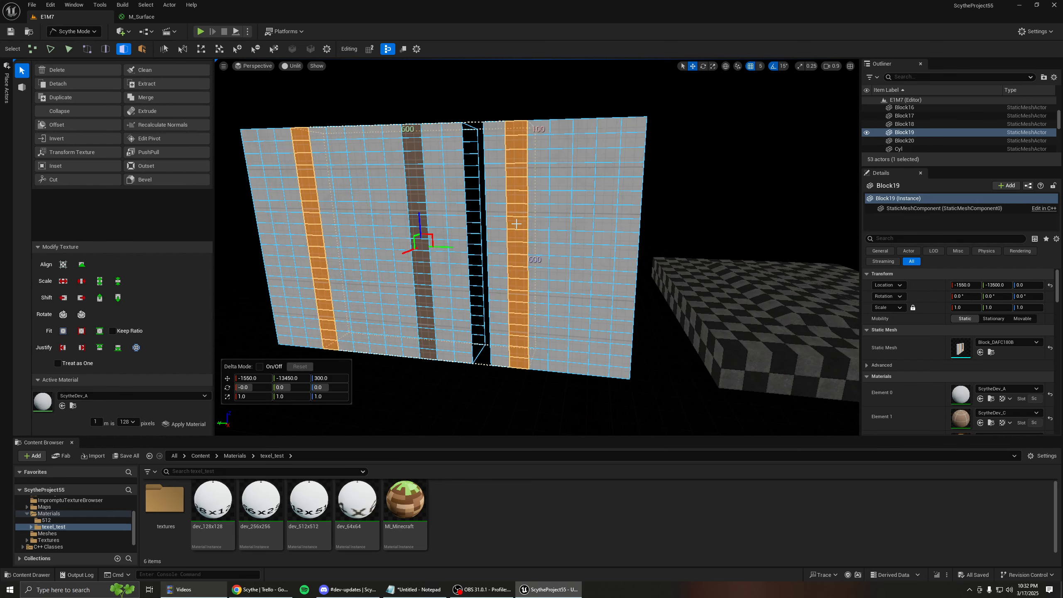
Step: Add all brown-material faces to the orange selection, and reselect the brown strip's faces on their own
key("a")
right_click_drag(510, 224, 410, 223)
key("e")
key("d")
key("s")
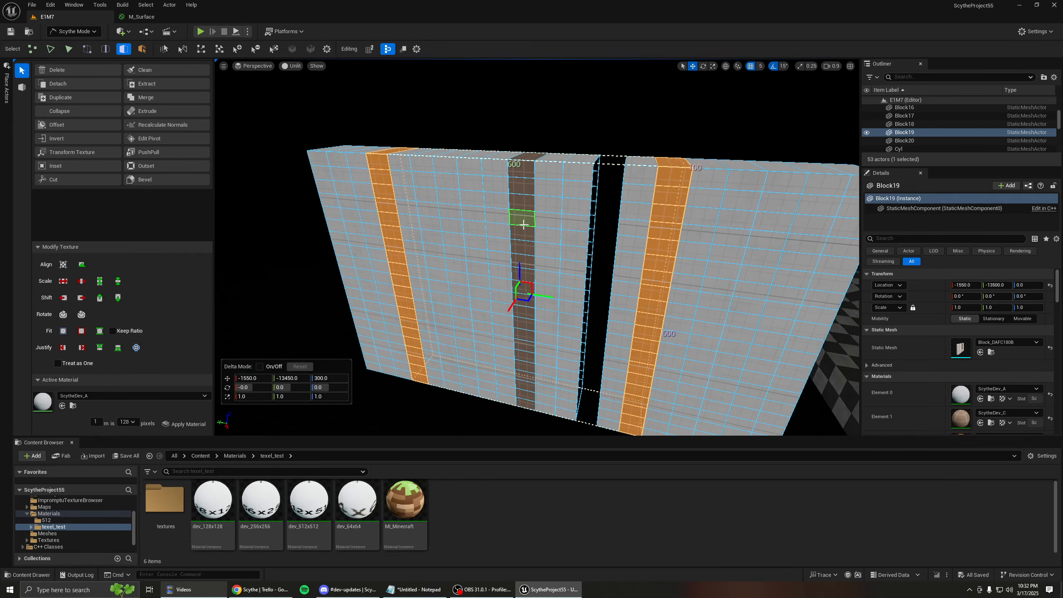
left_click(520, 221)
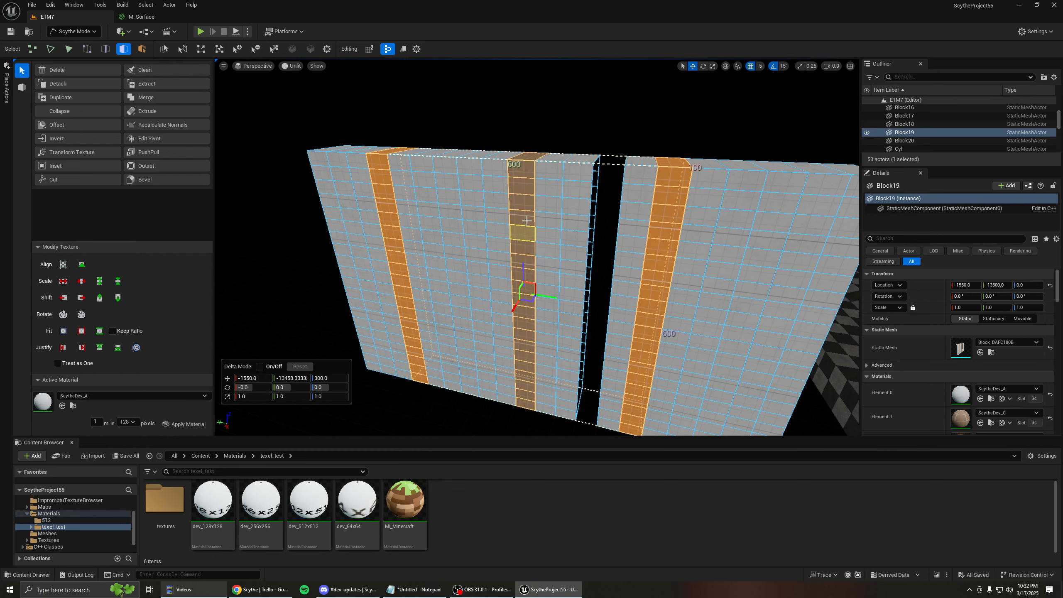
left_click(520, 220)
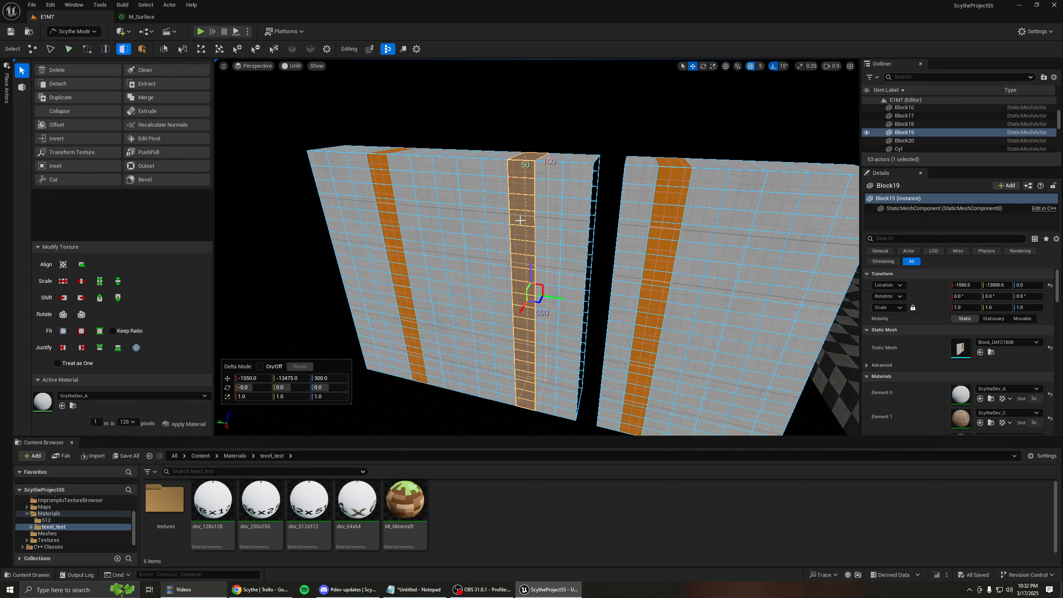
double_click(387, 214, "shift")
Step: Switch to edge selection and select a single edge near the top of the smaller wall section
key("d")
mouse_move(521, 217)
right_mouse_down()
mouse_move(594, 224)
mouse_move(518, 221)
right_mouse_up()
key("w")
key("s")
key("d")
right_click_drag(631, 178, 558, 240)
key("2")
left_click(586, 218)
key("w")
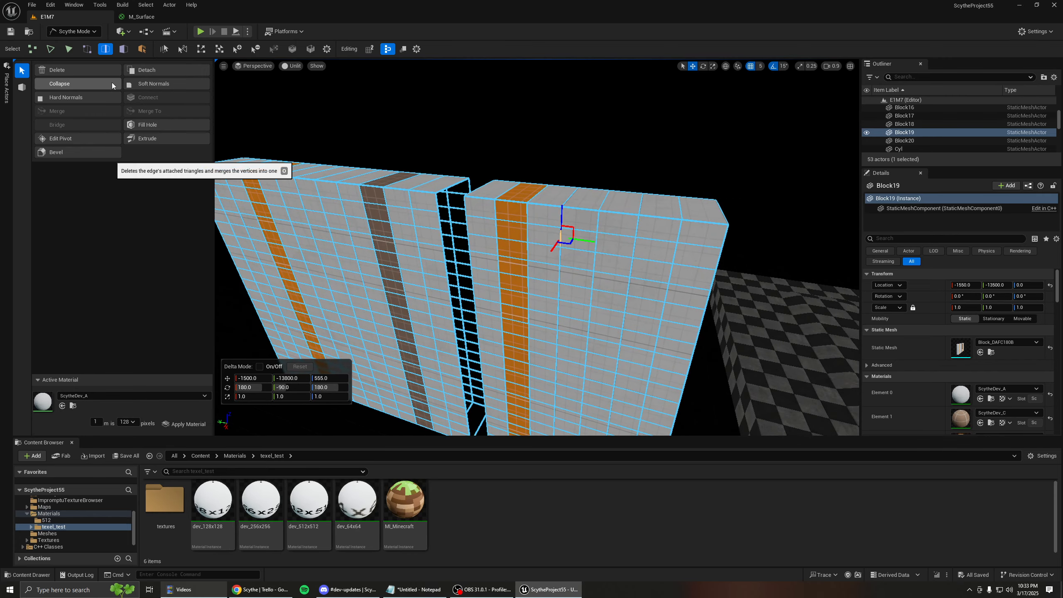
Step: Select vertical edge loops on the smaller wall section and remove the loop at its outer corner from the selection
left_click(559, 276)
right_click_drag(559, 276, 561, 199)
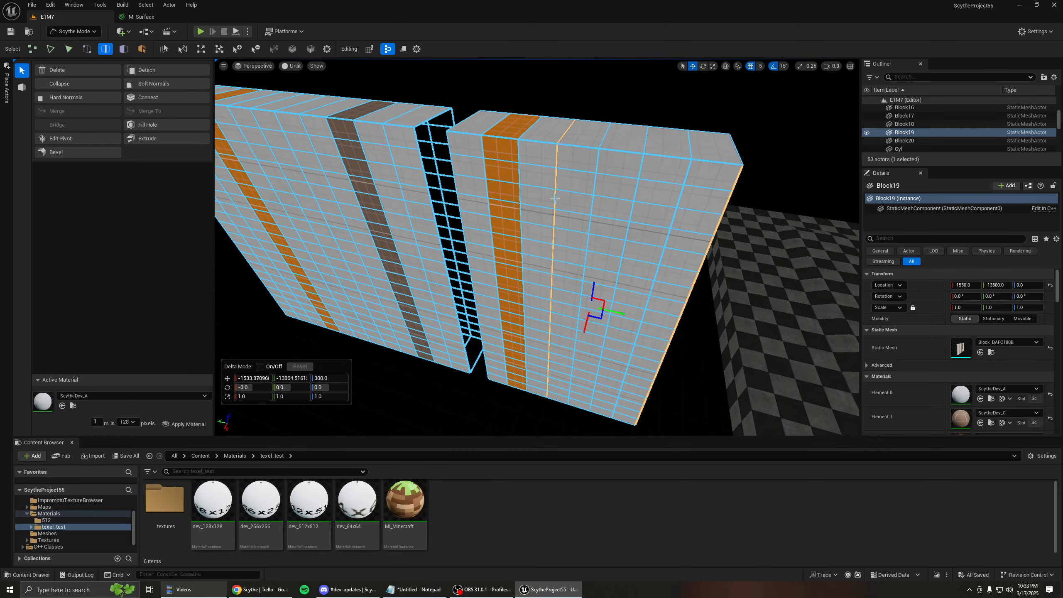
left_click(718, 222, "ctrl")
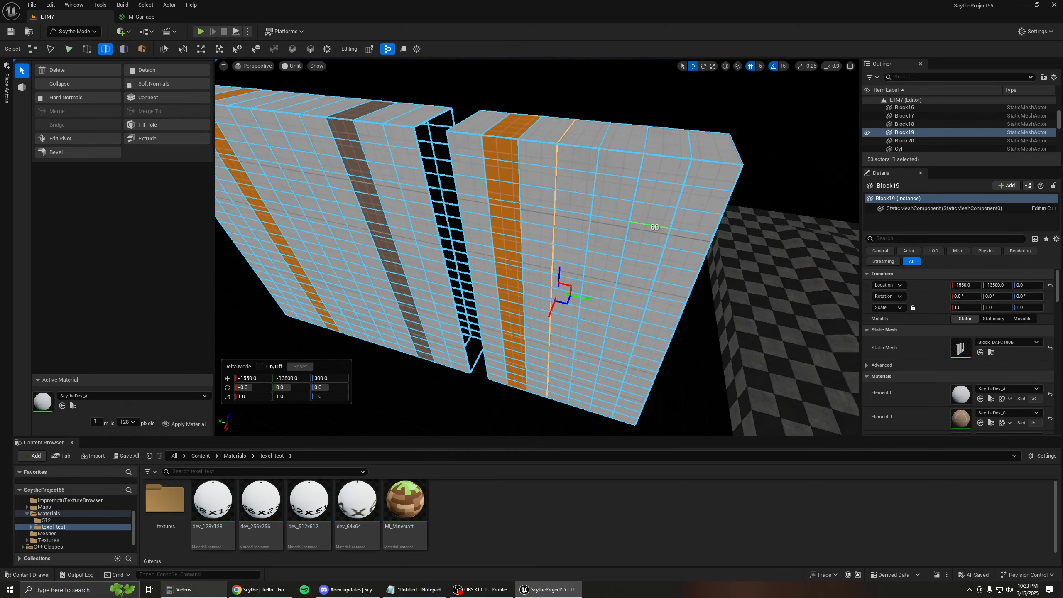
right_click_drag(651, 225, 576, 186)
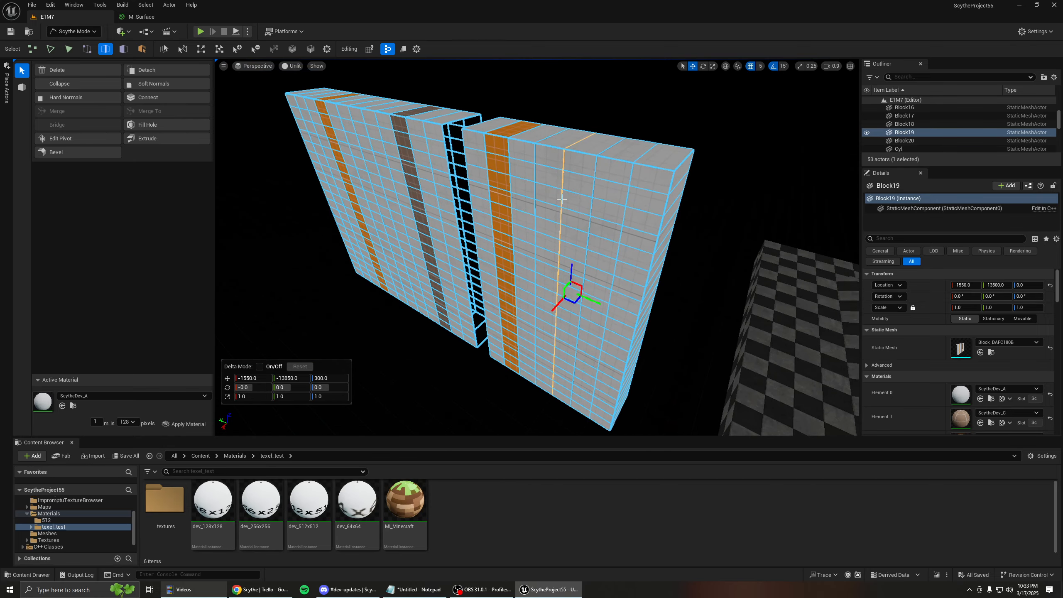
Step: Select the vertical edge loop just beyond the smaller wall's orange strip and convert it to the adjoining faces
right_click_drag(500, 205, 533, 182)
double_click(522, 195)
double_click(493, 199)
right_click_drag(553, 241, 585, 251)
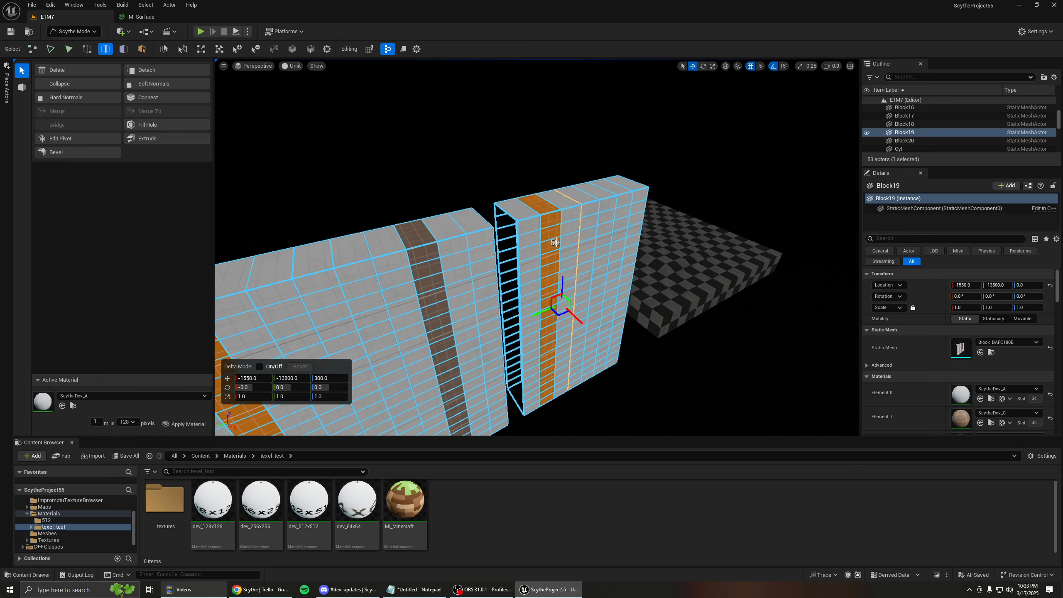
right_click_drag(585, 323, 540, 320)
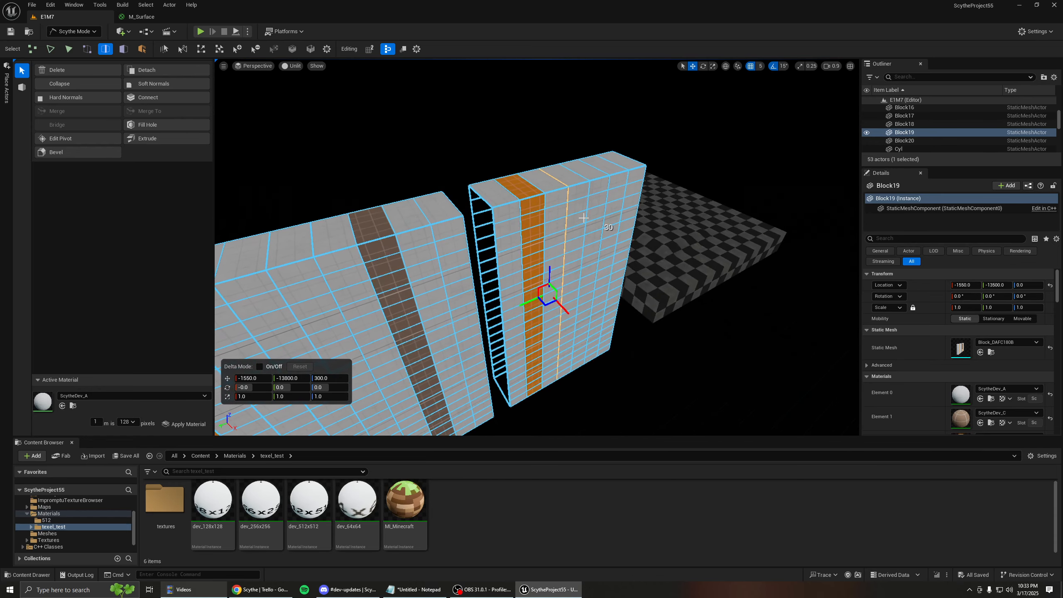
right_click_drag(595, 218, 595, 218)
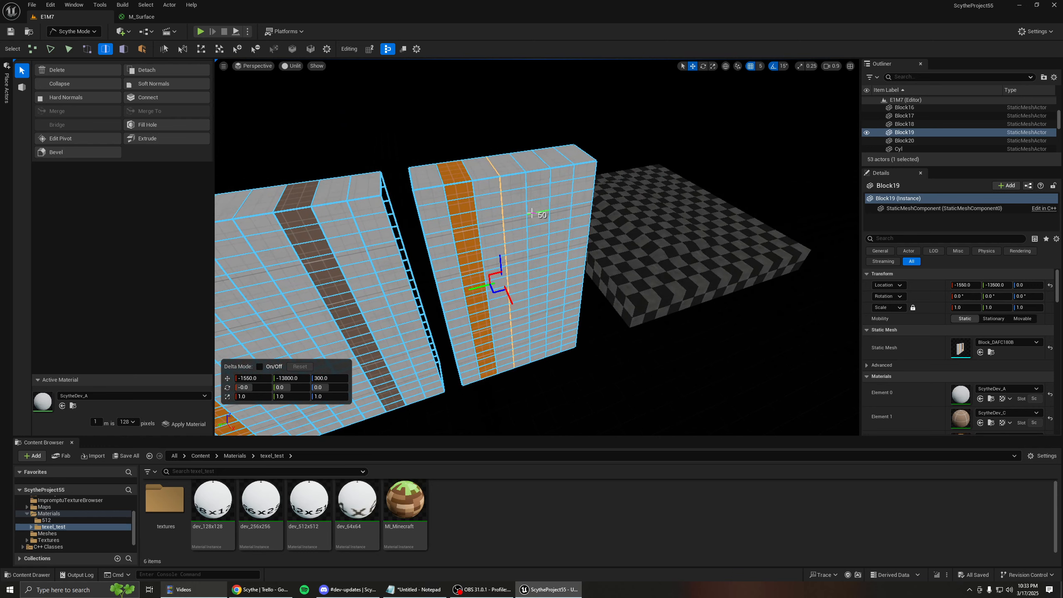
key("3")
right_click_drag(602, 200, 540, 188)
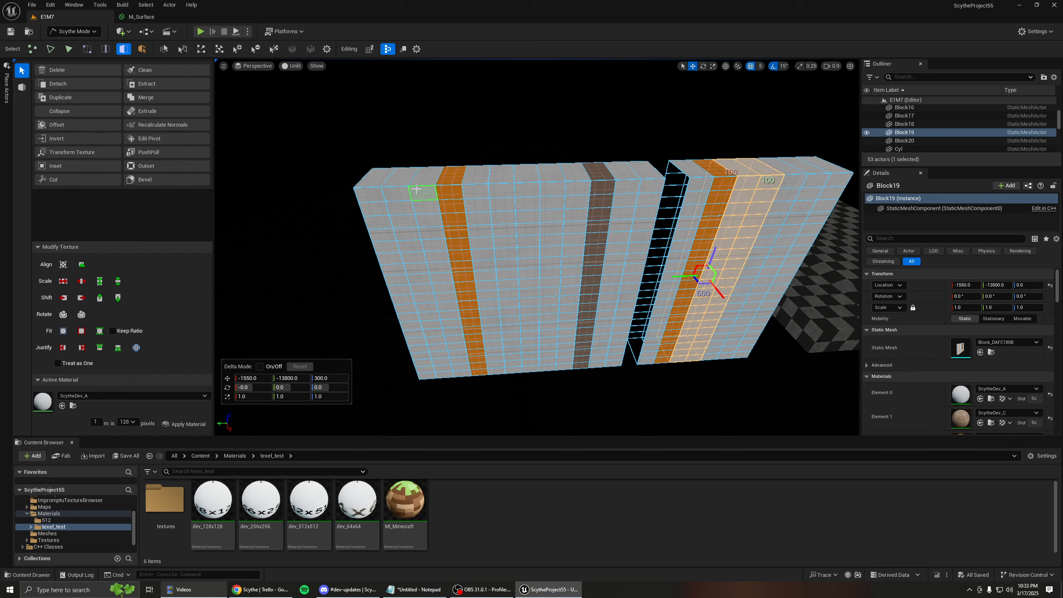
Step: Path-select a large patch of faces across the larger wall section, and select a single gray face beside the gap
left_click_drag(416, 189, 620, 349)
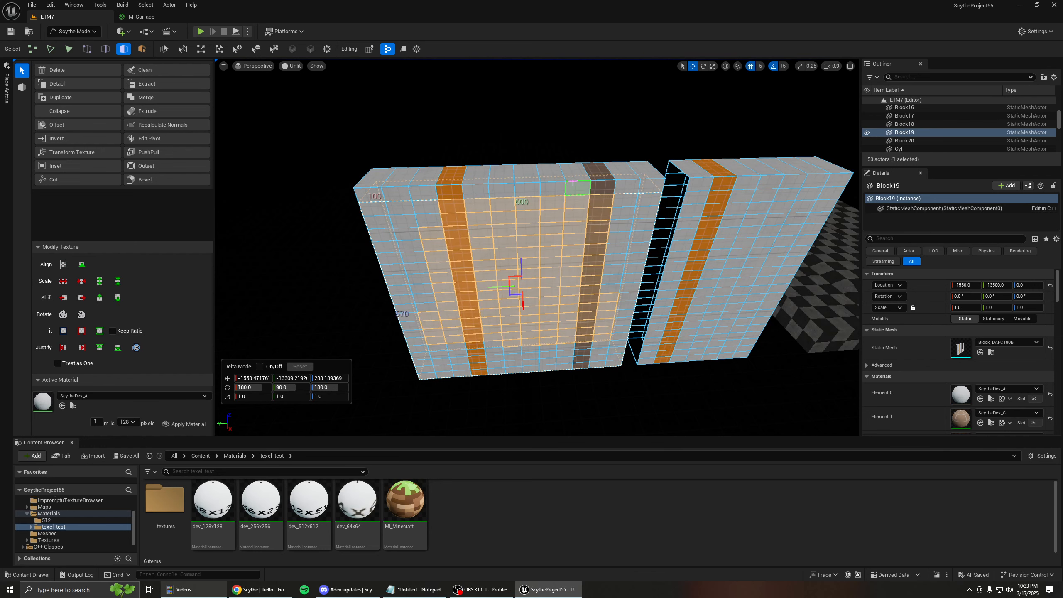
right_click_drag(573, 173, 610, 177)
left_click(610, 176)
mouse_move(441, 237)
right_mouse_down()
mouse_move(454, 236)
mouse_move(441, 238)
right_mouse_up()
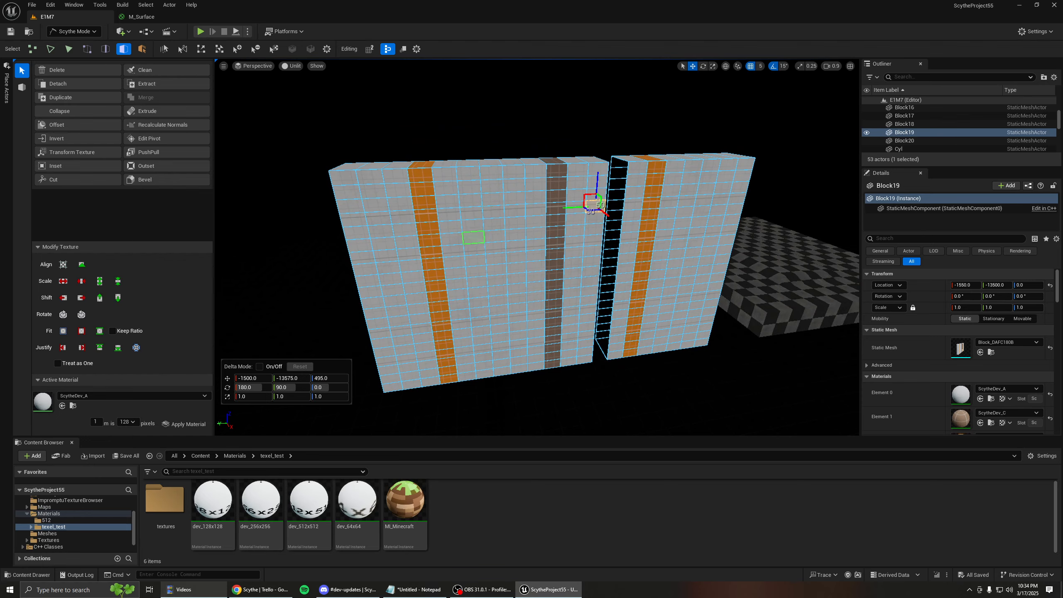
Step: Select one face on the brown strip and sample ScytheDev_C from the strip as the active material
key("w")
right_click_drag(401, 287, 387, 287)
key("s")
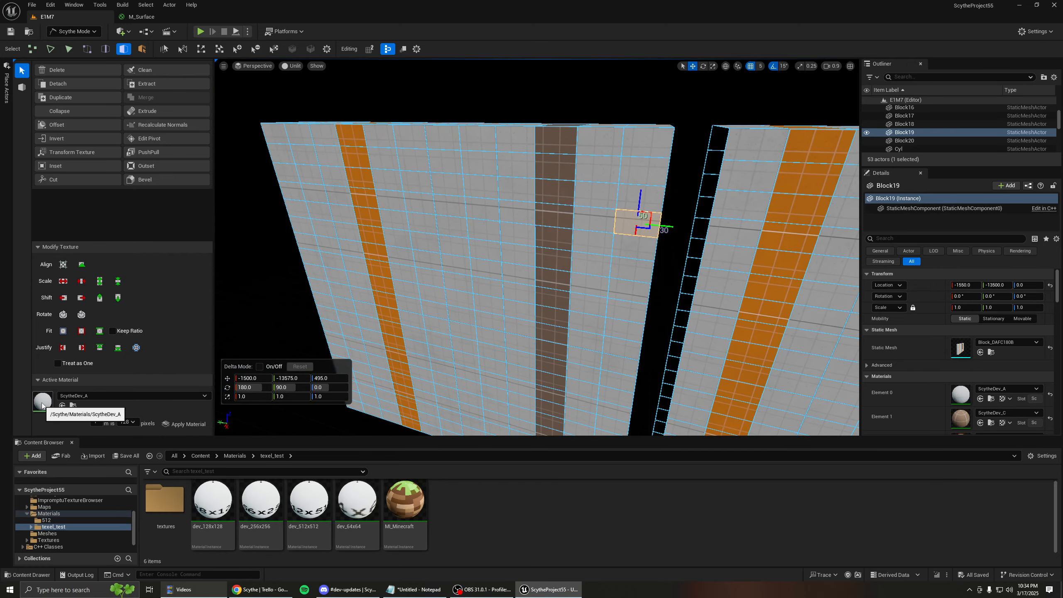
right_click_drag(475, 257, 487, 264)
key("w")
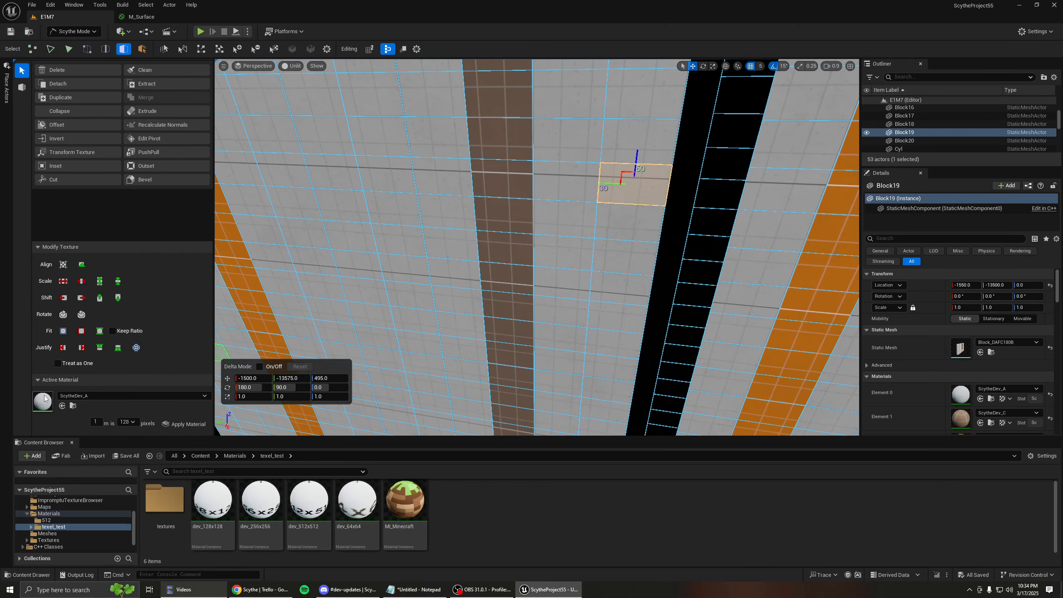
left_click(490, 223)
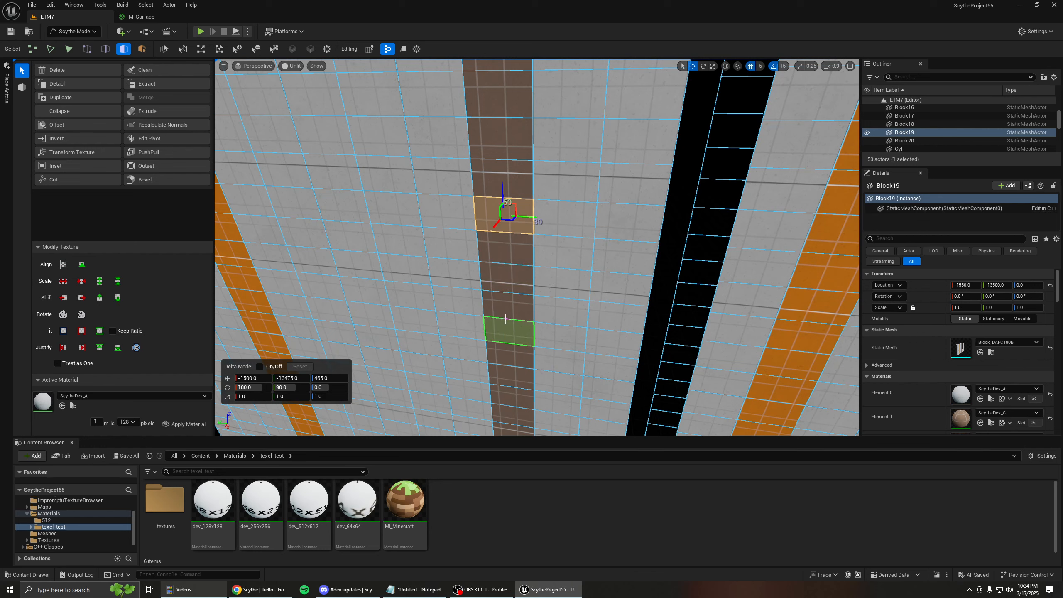
right_click(506, 279, "shift")
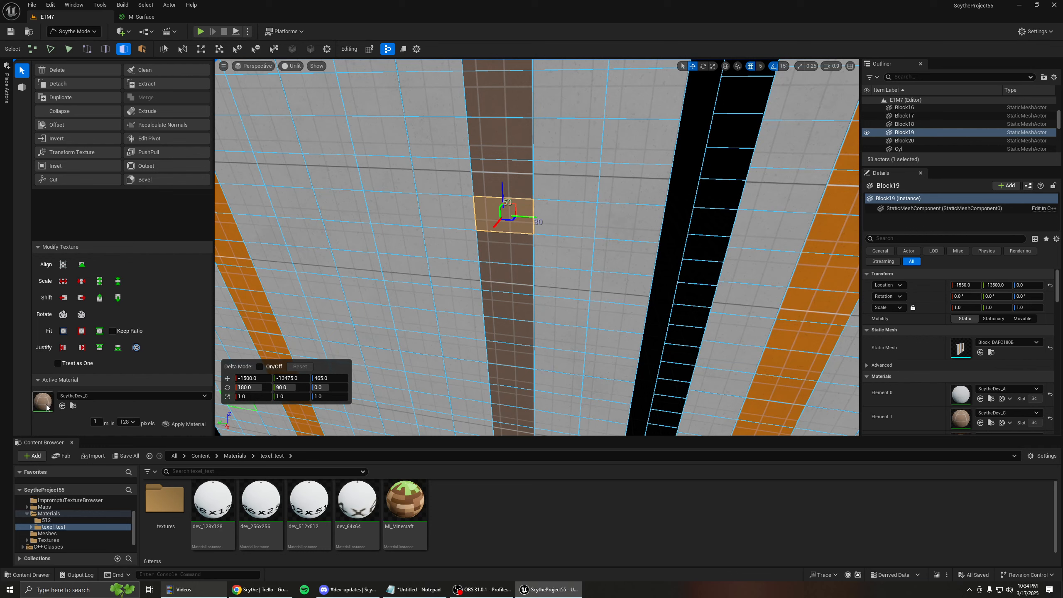
Step: Sample gray and brown wall faces in turn, switching the active material between ScytheDev_A and ScytheDev_C
right_click(253, 287, "shift")
right_click(287, 305, "shift")
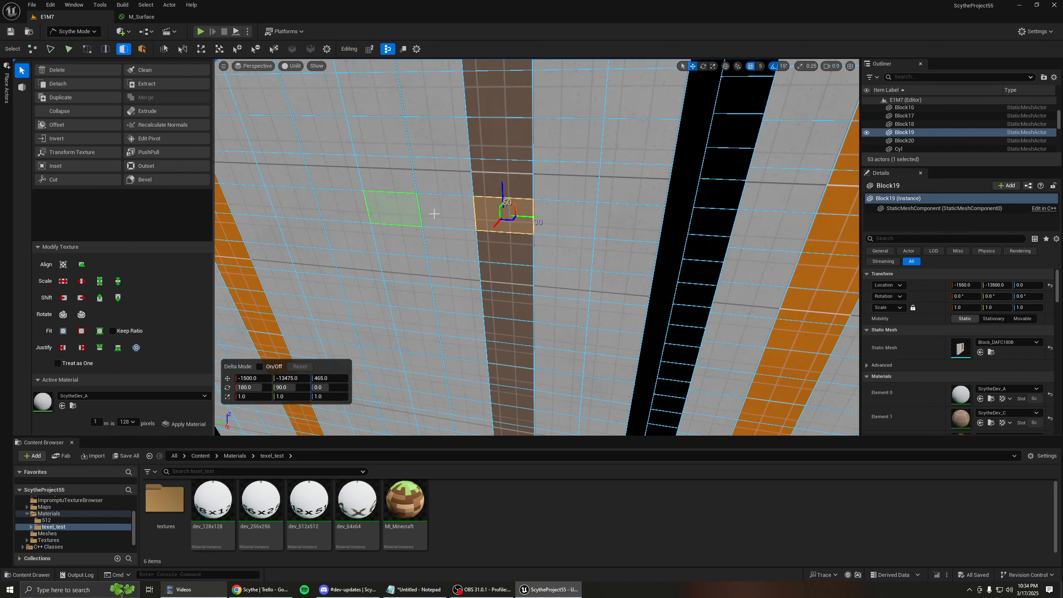
right_click(506, 278, "shift")
right_click(412, 315, "shift")
right_click(268, 258, "shift")
right_click(345, 298, "shift")
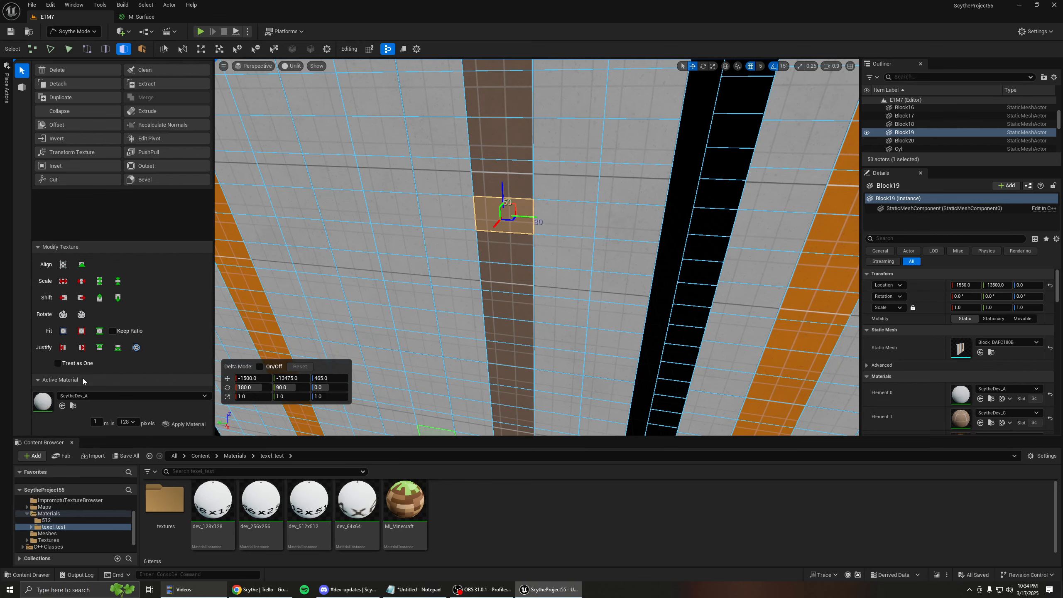
Step: Apply ScytheDev_C to one gray face between the orange and brown strips of the larger wall section and save the level
scroll(525, 270, "down", 6)
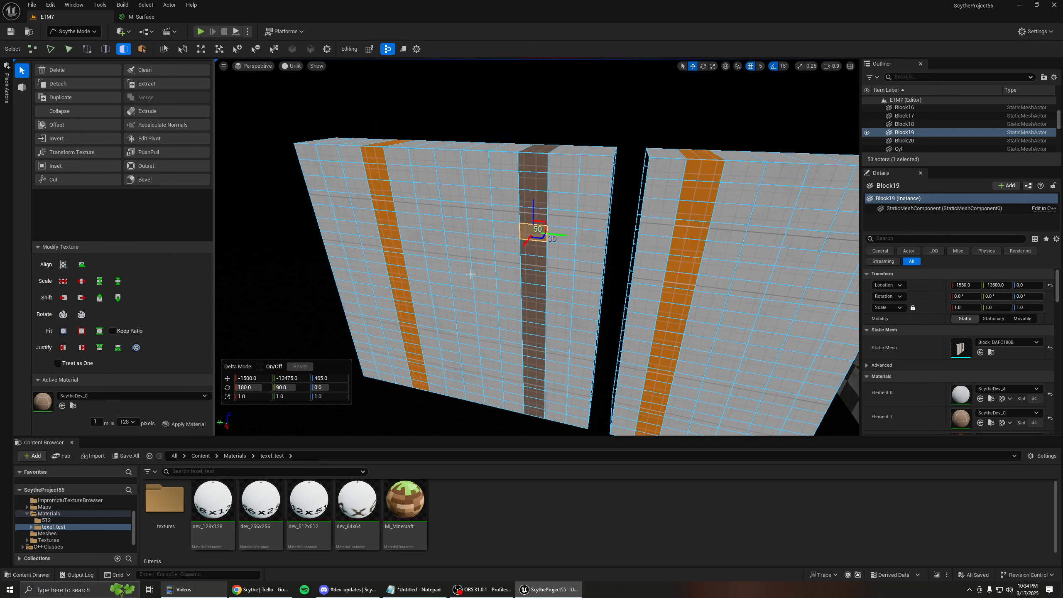
left_click(459, 281)
key("shift+t")
key("a")
mouse_move(479, 343)
right_mouse_down()
mouse_move(488, 352)
mouse_move(479, 343)
right_mouse_up()
key("Escape")
scroll(536, 282, "up", 5)
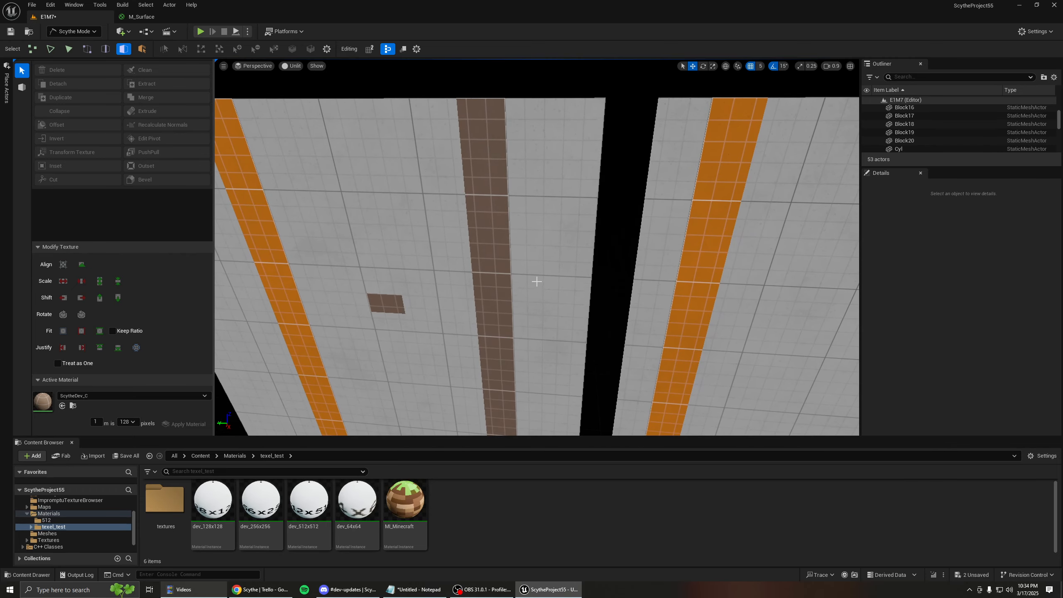
key("ctrl+s")
Step: Increase the grid snap size to 50 beside the checkered floor mesh
scroll(538, 279, "up", 10)
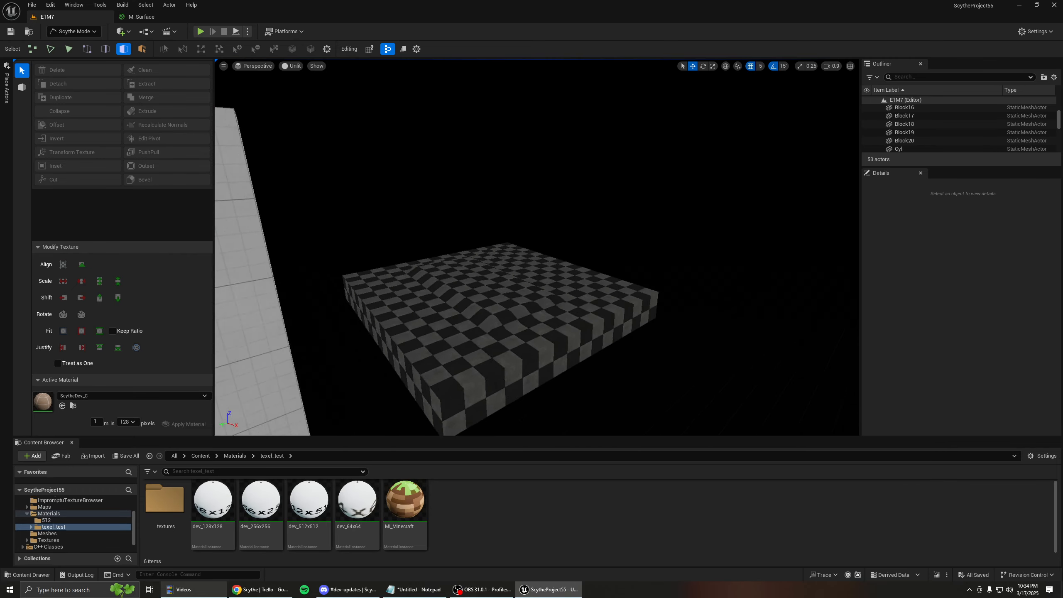
key("bracketright")
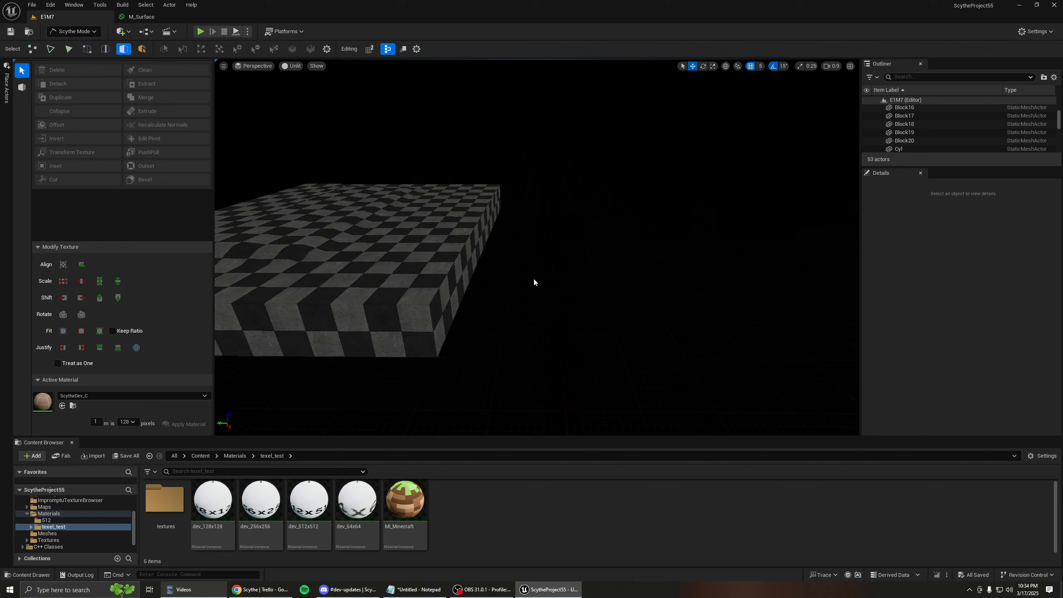
key("bracketright")
key("bracketright")
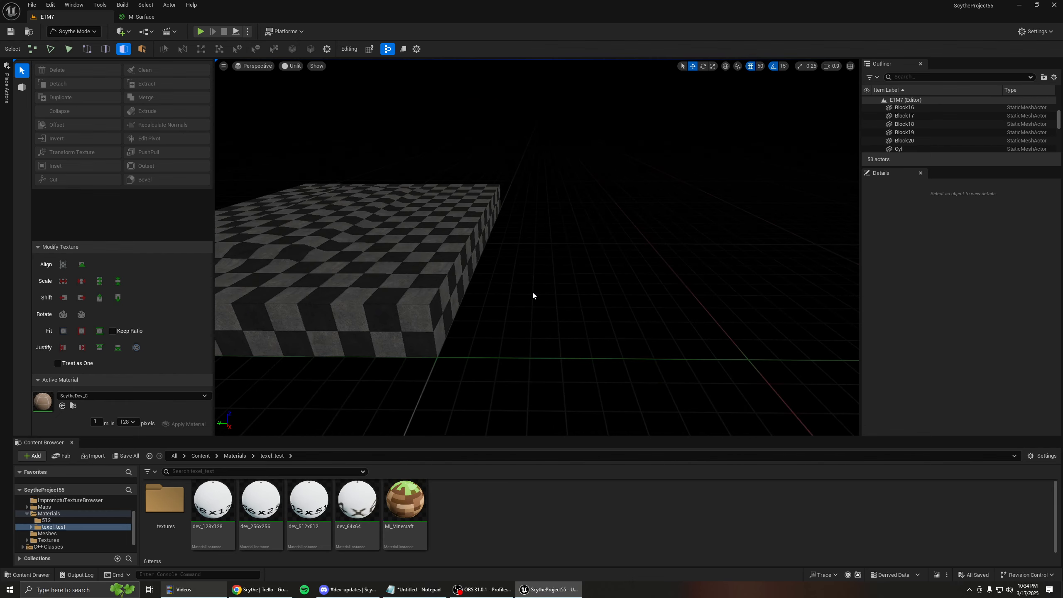
right_click_drag(532, 297, 534, 335)
Step: Draw a ScytheDev_C floor block on the grid with Create Block, using 1 width subdivision and 1 depth subdivision
key("shift+b")
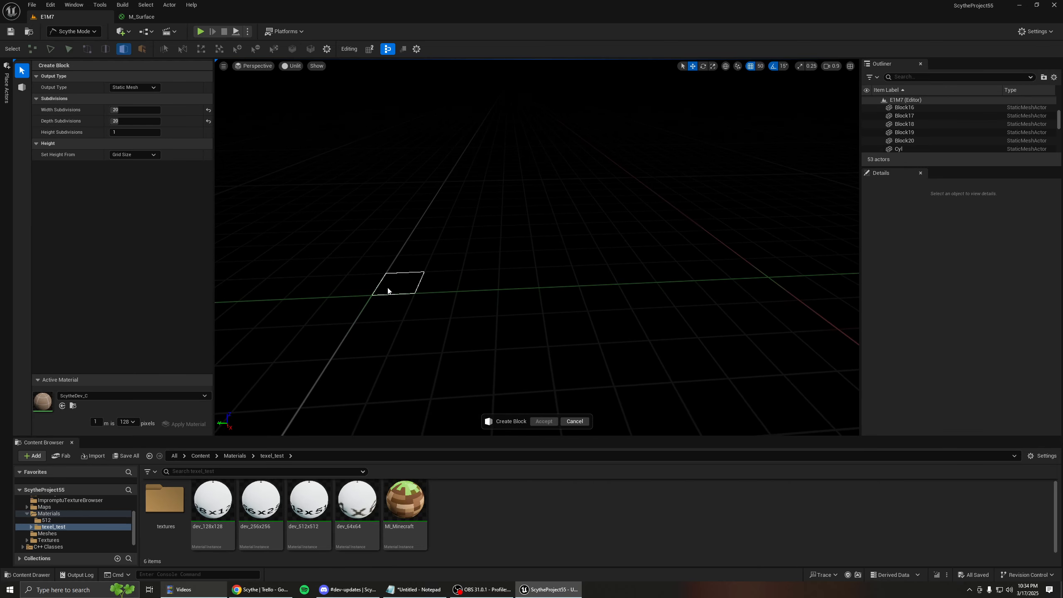
left_click(209, 110)
left_click(209, 121)
right_click_drag(356, 289, 373, 303)
left_click_drag(377, 325, 644, 164)
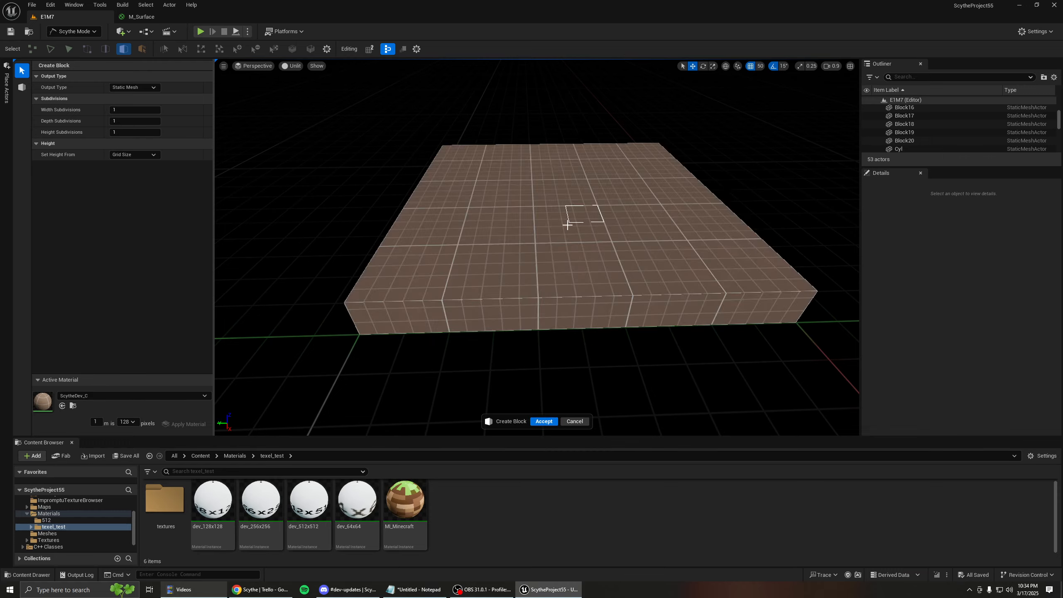
Step: Draw a tall wall block standing on top of the brown floor block
right_click_drag(517, 234, 523, 218)
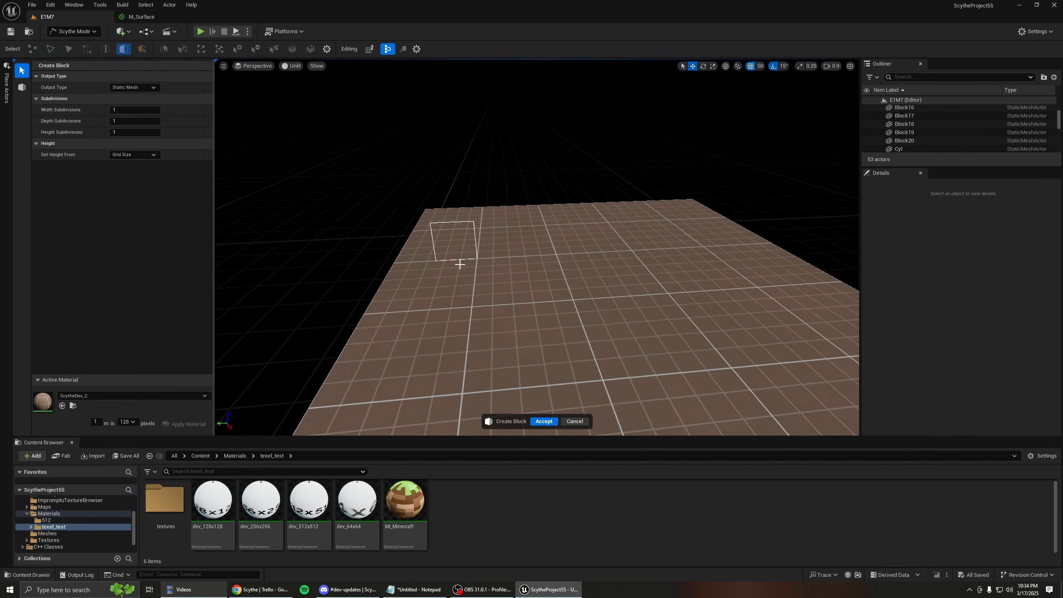
left_click_drag(458, 261, 738, 109)
right_click_drag(584, 268, 613, 246)
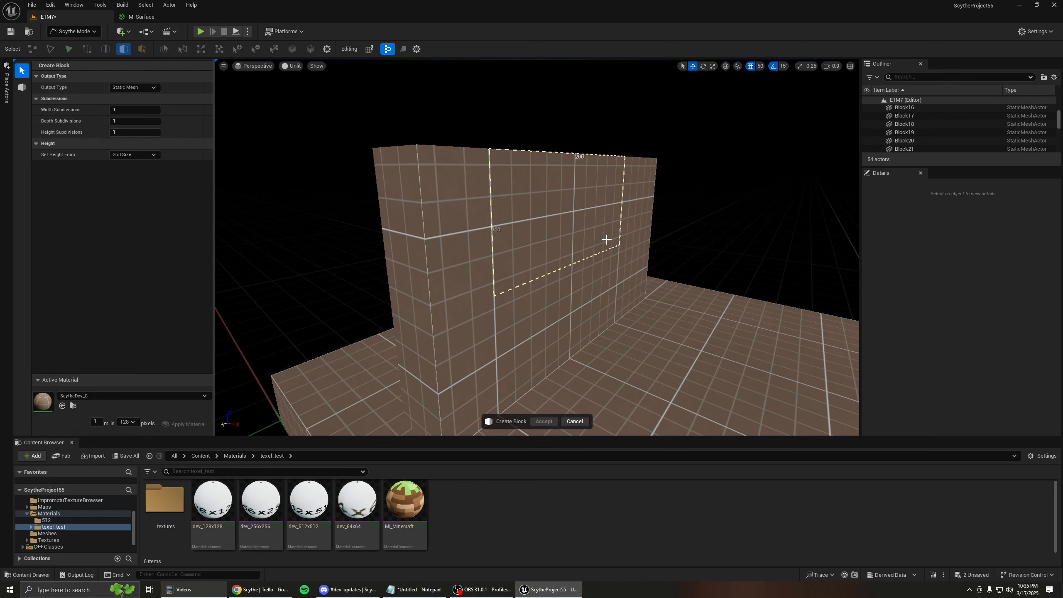
Step: Draw another block from the upper part of the wall's face, finish Create Block and save the level
left_click_drag(607, 240, 605, 238)
right_click_drag(497, 320, 441, 289)
key("Return")
right_click_drag(507, 292, 690, 311)
key("ctrl+s")
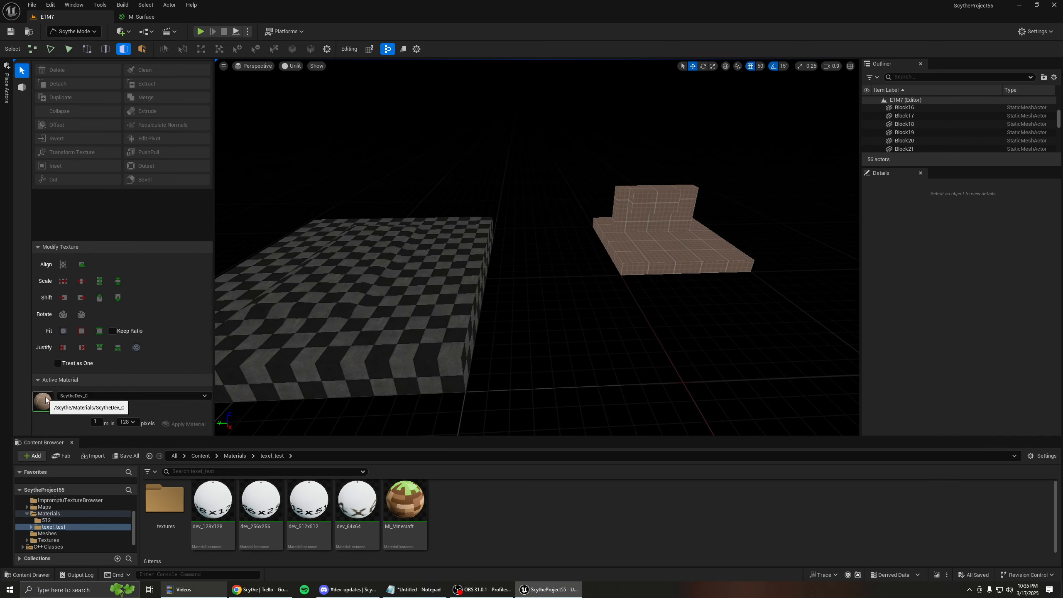
Step: Search the active material choices for "scythedev", browse the ScytheDev materials and check the asset browser's display and content options
left_click(110, 395)
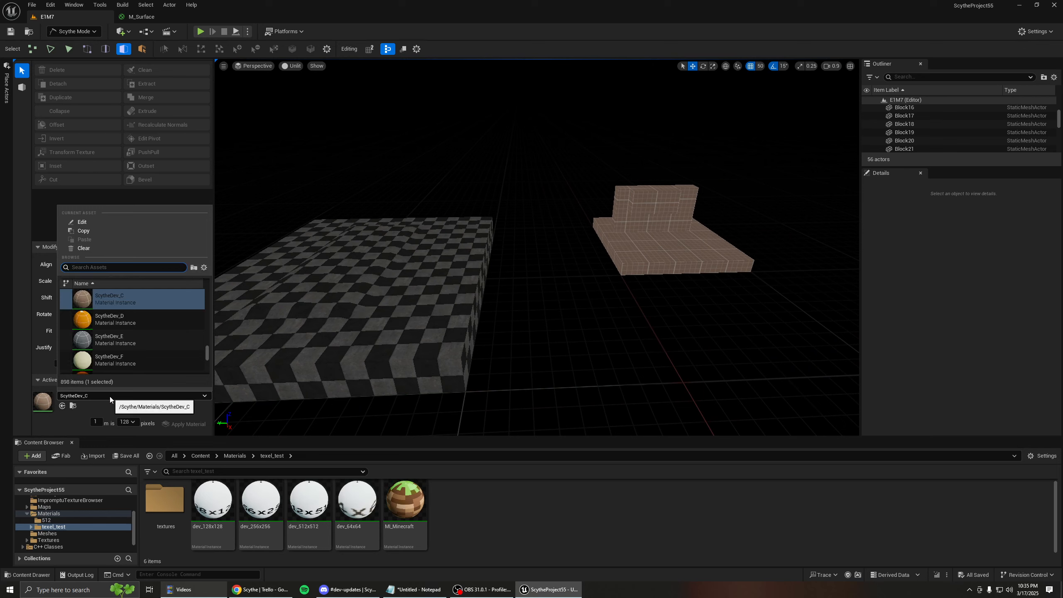
type("scythede")
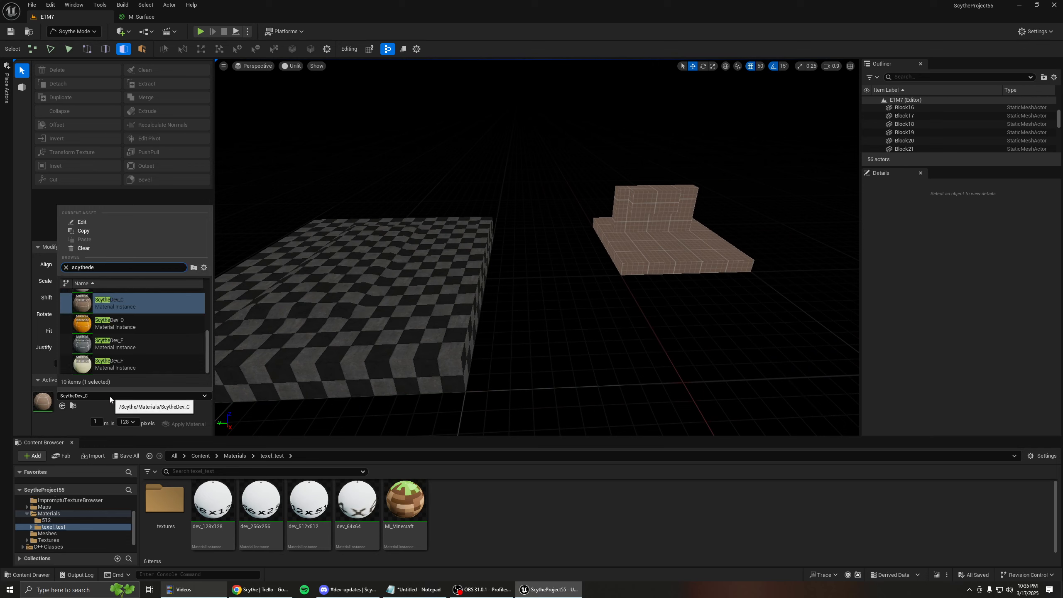
type("v")
scroll(150, 339, "up", 3)
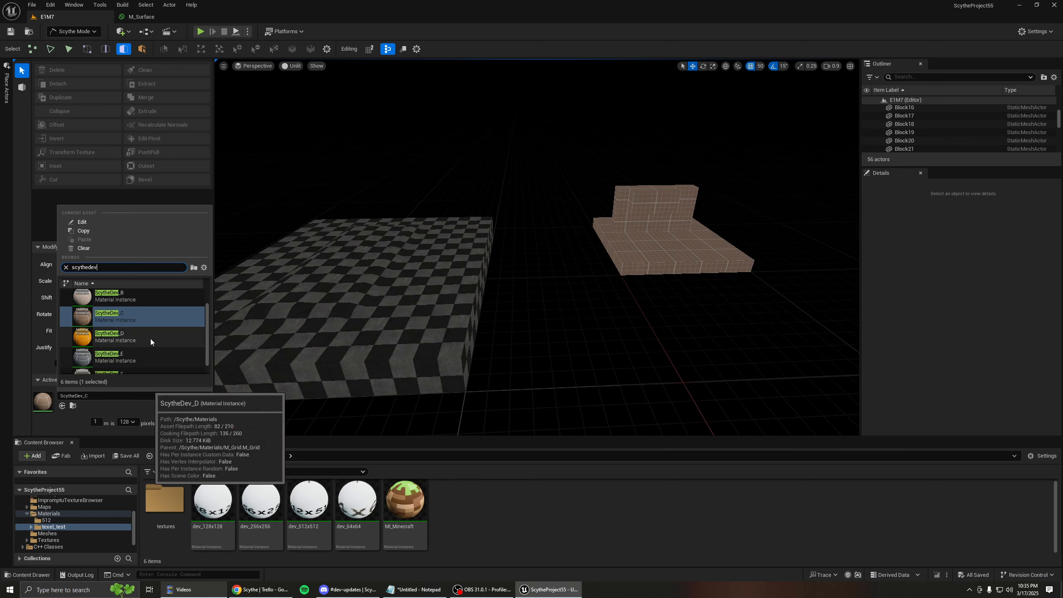
scroll(143, 317, "down", 3)
scroll(121, 316, "up", 1)
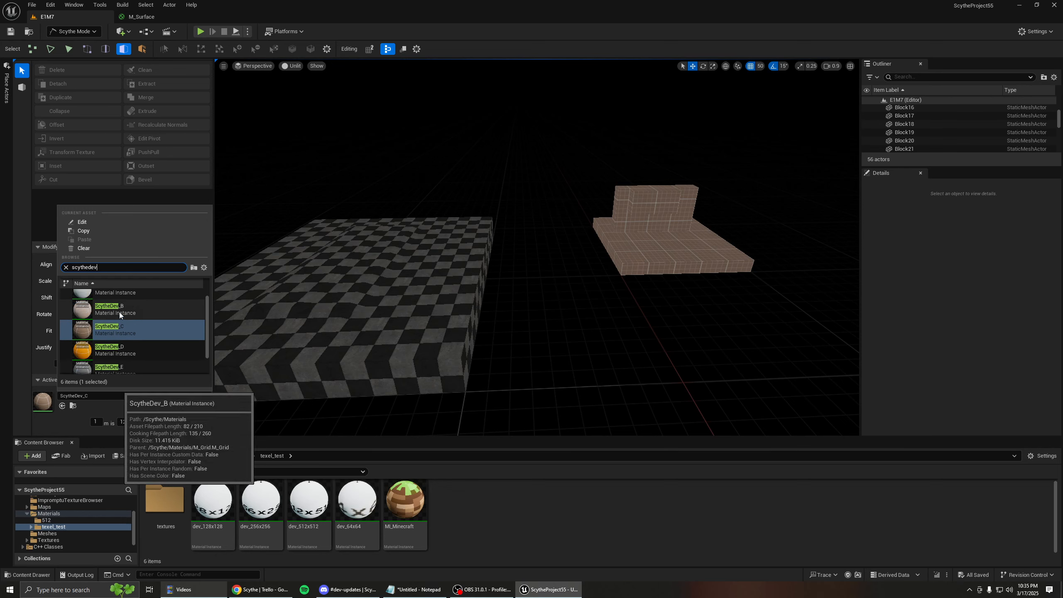
scroll(140, 310, "down", 1)
scroll(139, 310, "up", 2)
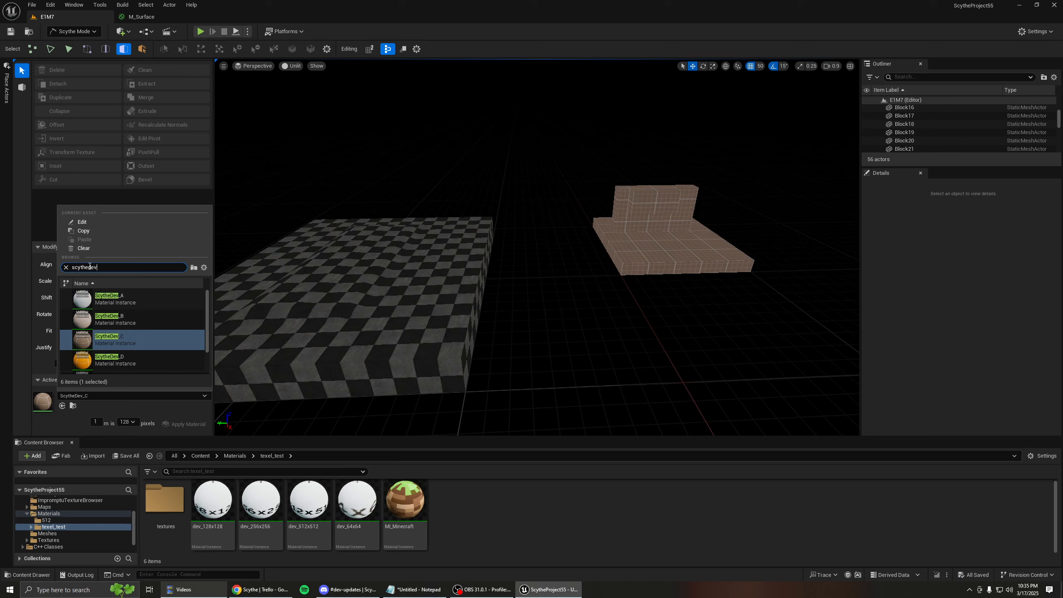
left_click(205, 267)
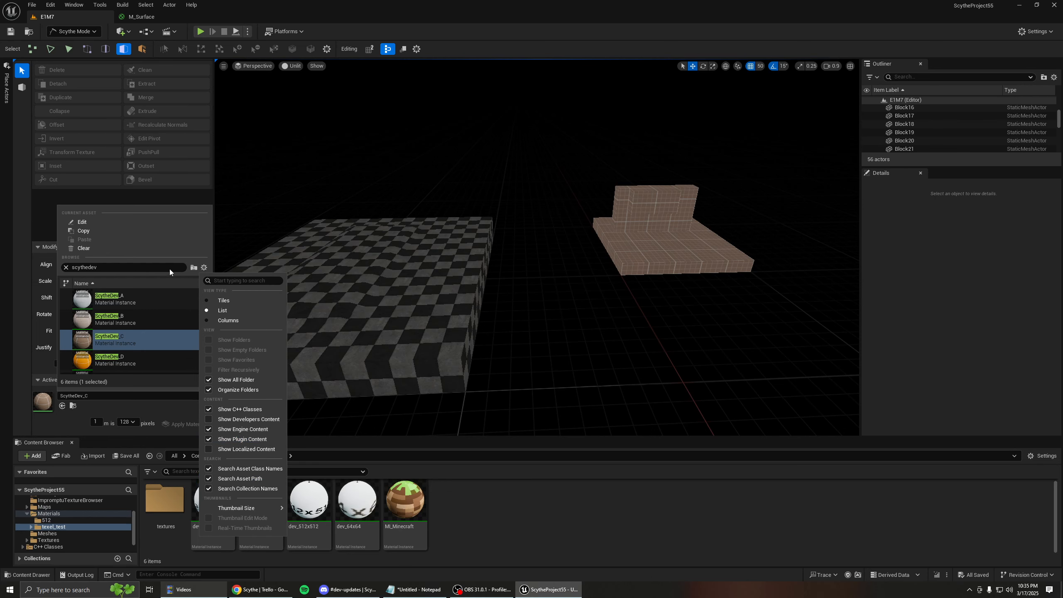
left_click(112, 266)
Step: Switch the active material to ScytheDev_D, followed by ScytheDev_F
right_click_drag(532, 345, 513, 344)
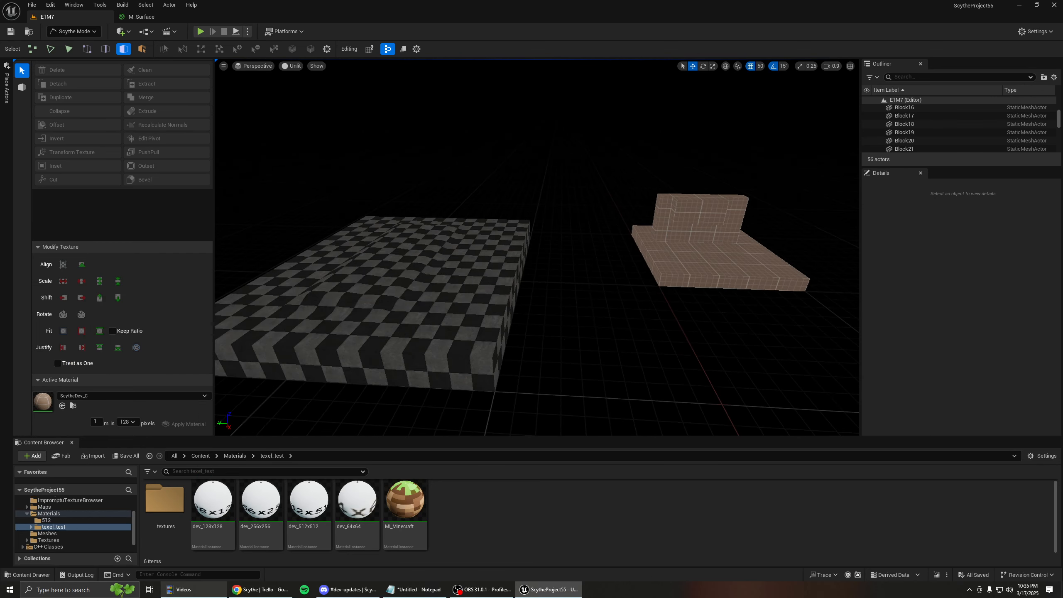
right_click_drag(382, 331, 405, 329)
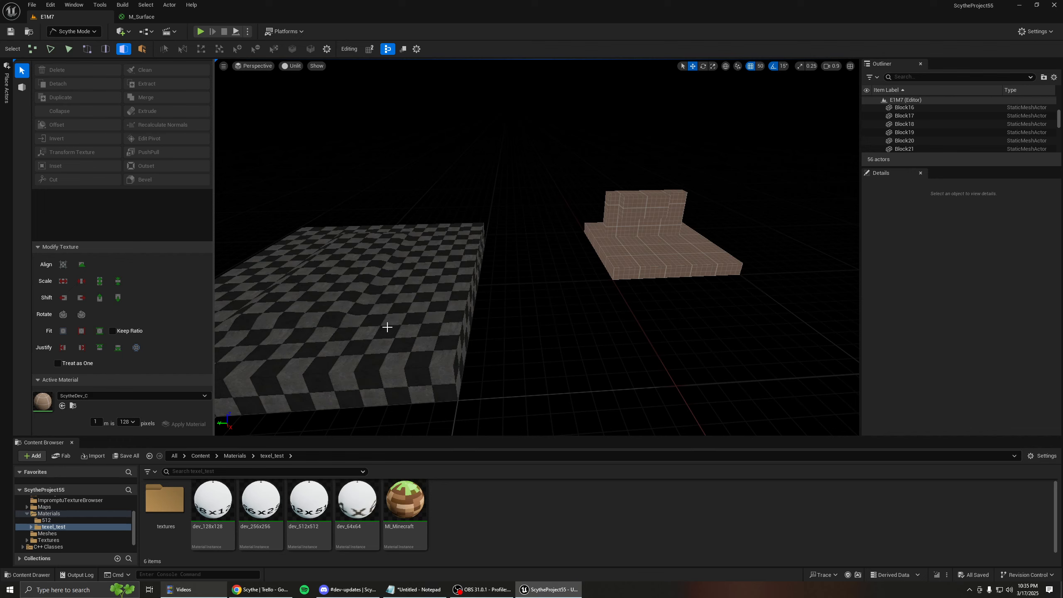
left_click(61, 405)
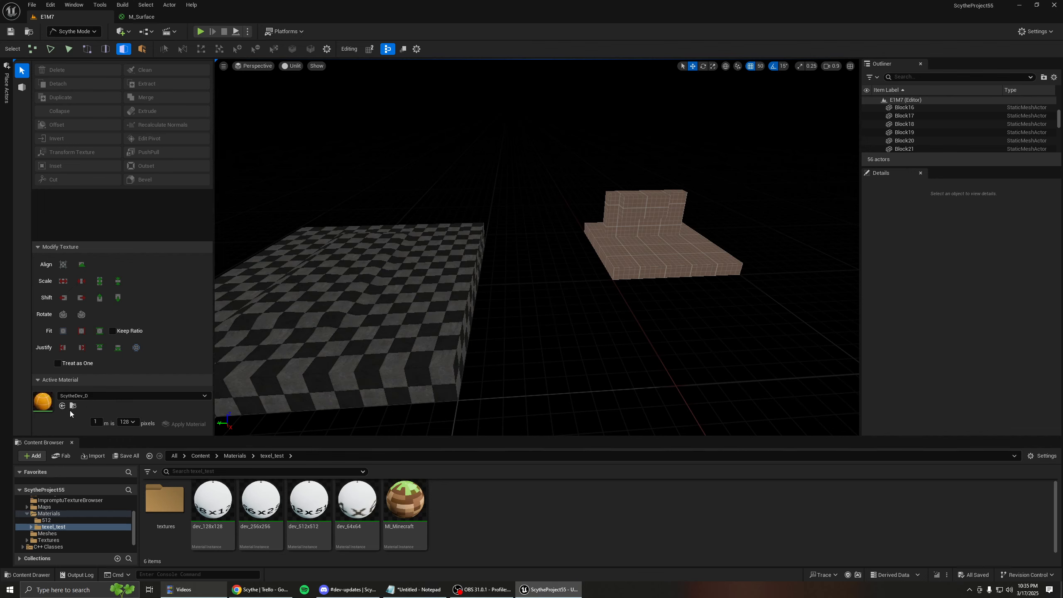
key("6")
right_click_drag(412, 347, 503, 339)
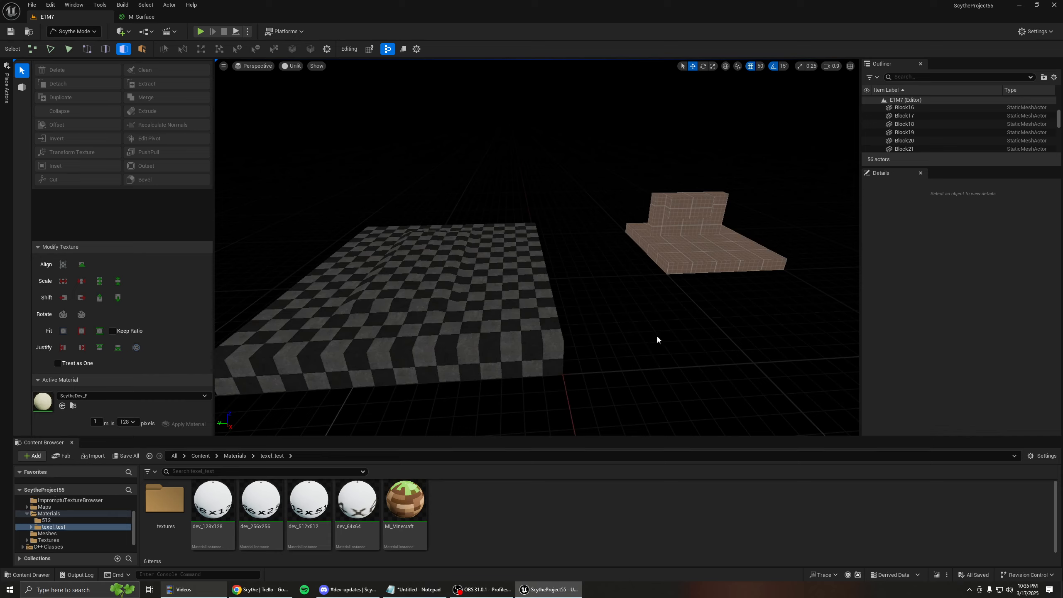
Step: Select the front face of the plain grey cube near the texel test blocks and increase the grid snap size to 100
mouse_move(653, 333)
right_mouse_down()
mouse_move(472, 333)
mouse_move(670, 334)
mouse_move(641, 377)
mouse_move(711, 352)
mouse_move(724, 371)
mouse_move(754, 362)
mouse_move(639, 338)
right_mouse_up()
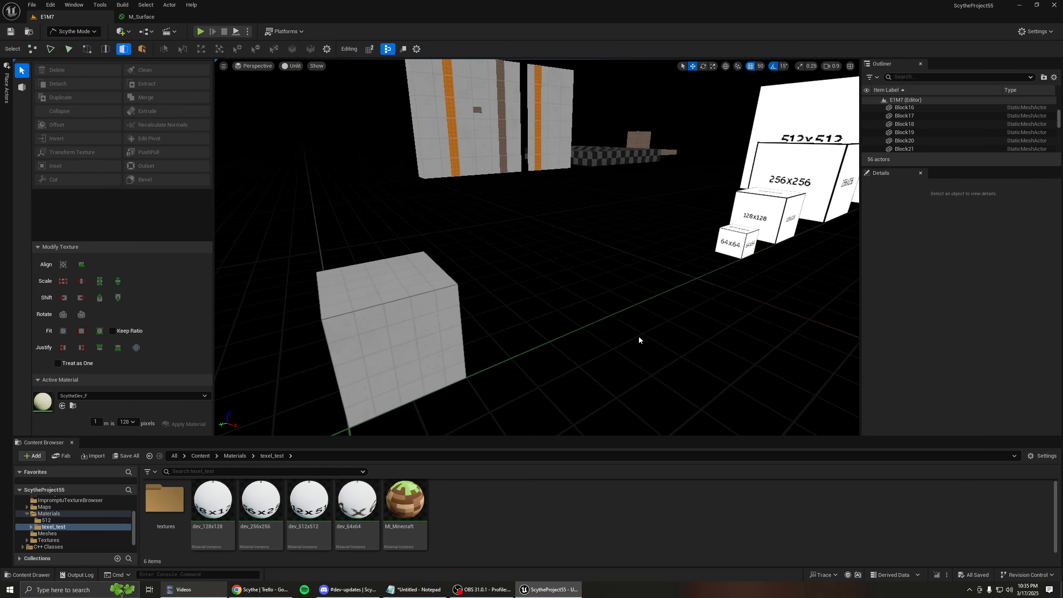
left_click(436, 312)
right_click_drag(436, 312, 389, 349)
left_click(459, 273)
right_click_drag(459, 272, 419, 263)
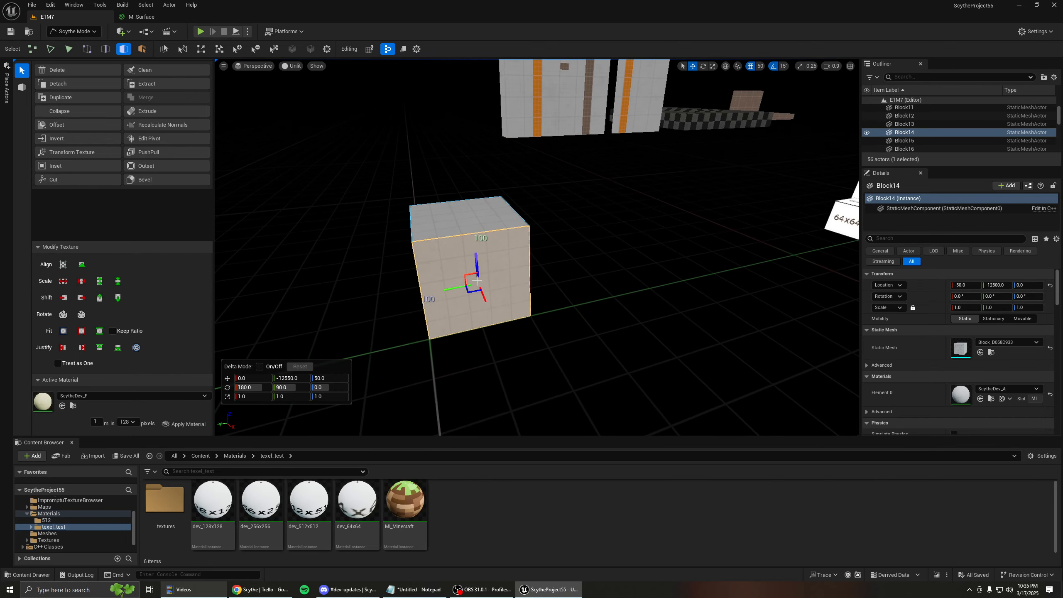
right_click_drag(509, 316, 480, 309)
key("bracketright")
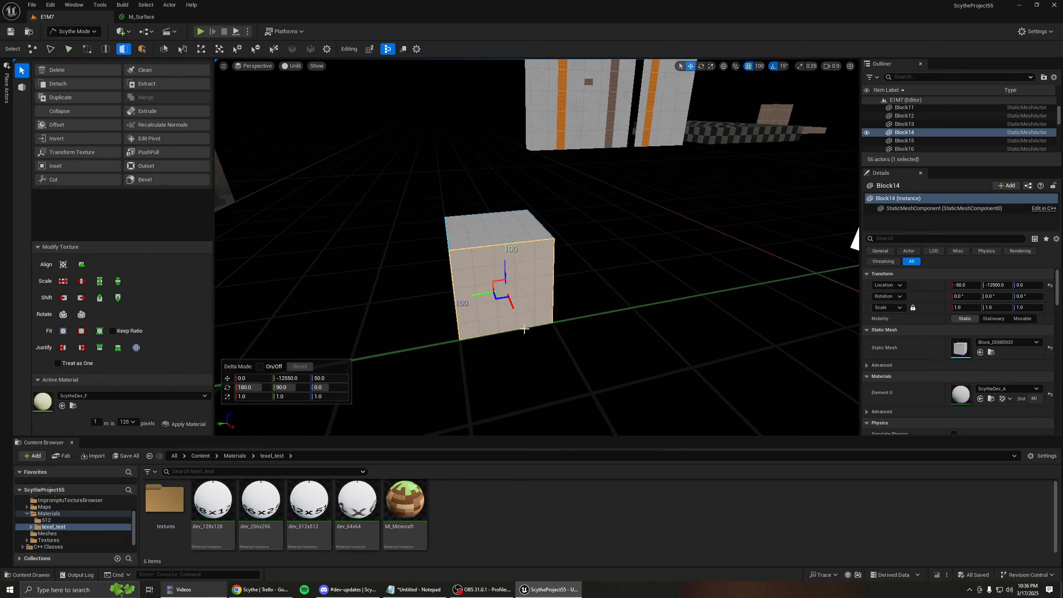
Step: Make MI_Minecraft the active material and apply it to all faces of the grey cube
right_click_drag(524, 329, 452, 258)
right_click_drag(490, 182, 460, 181)
right_click_drag(512, 267, 431, 260)
key("a")
key("d")
key("s")
key("w")
key("a")
key("d")
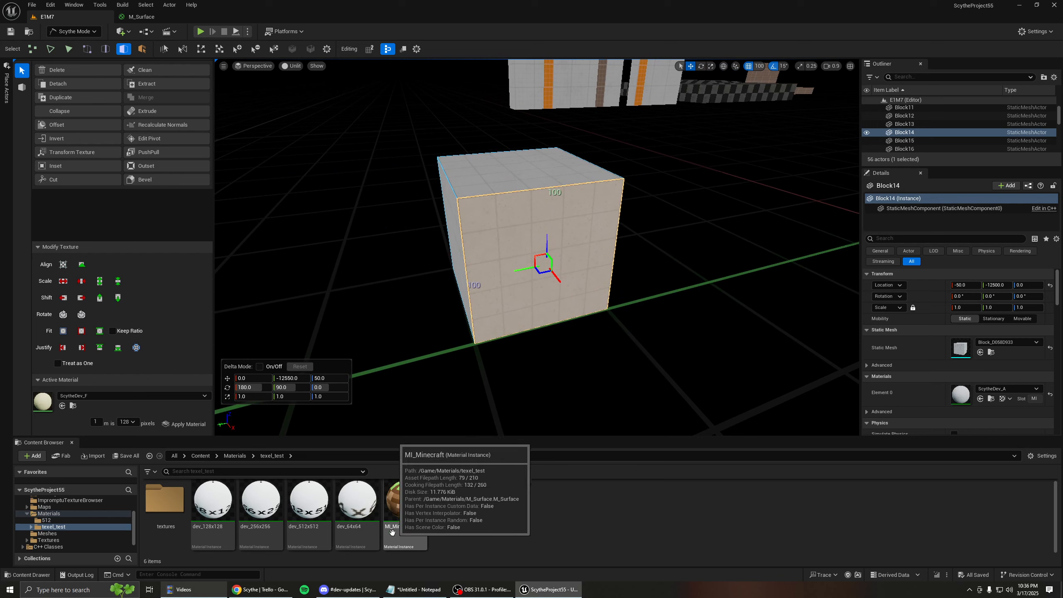
left_click_drag(414, 482, 56, 393)
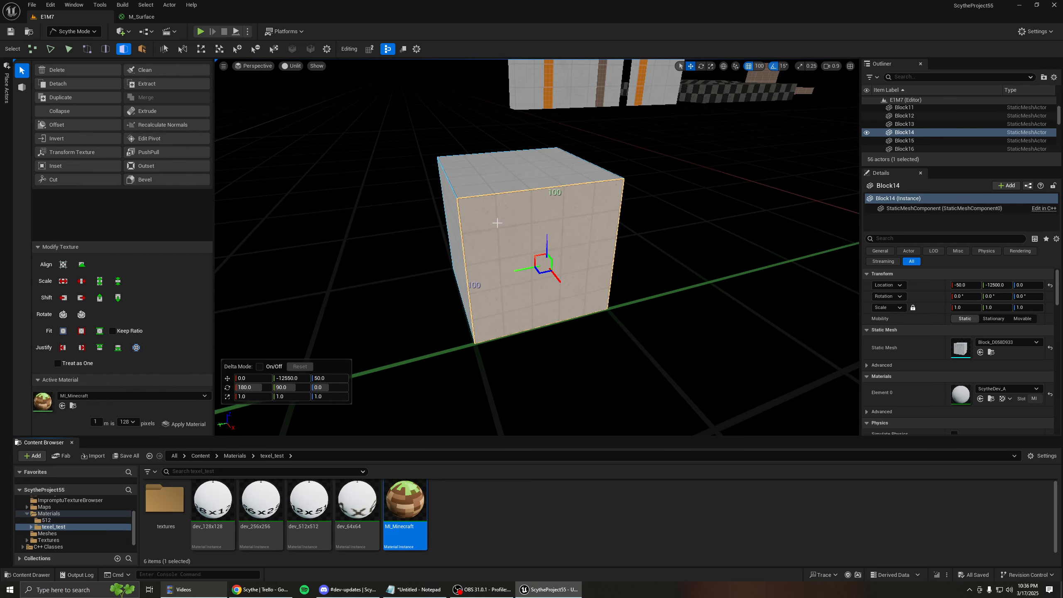
double_click(526, 219)
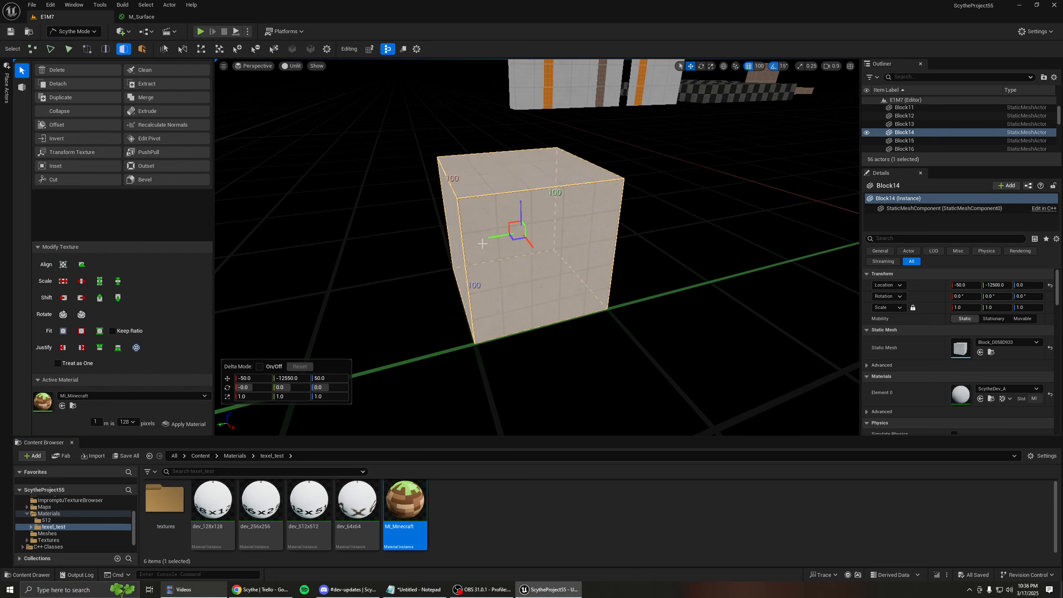
left_click(184, 424)
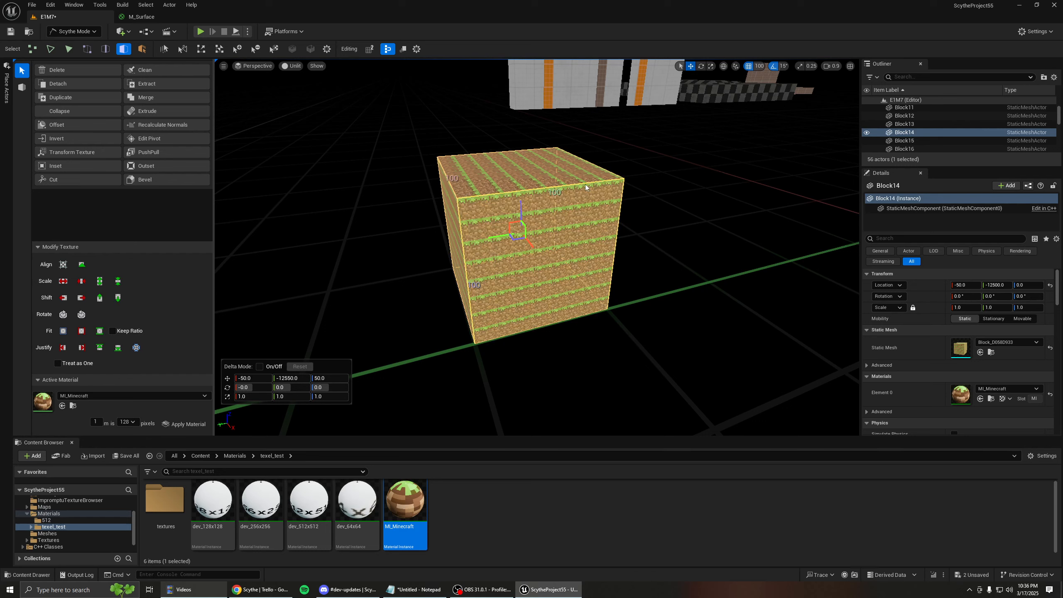
Step: Set the texel density to 16 pixels per 1 m and align the cube's texture to the grid
left_click(126, 422)
left_click(122, 434)
left_click(62, 264)
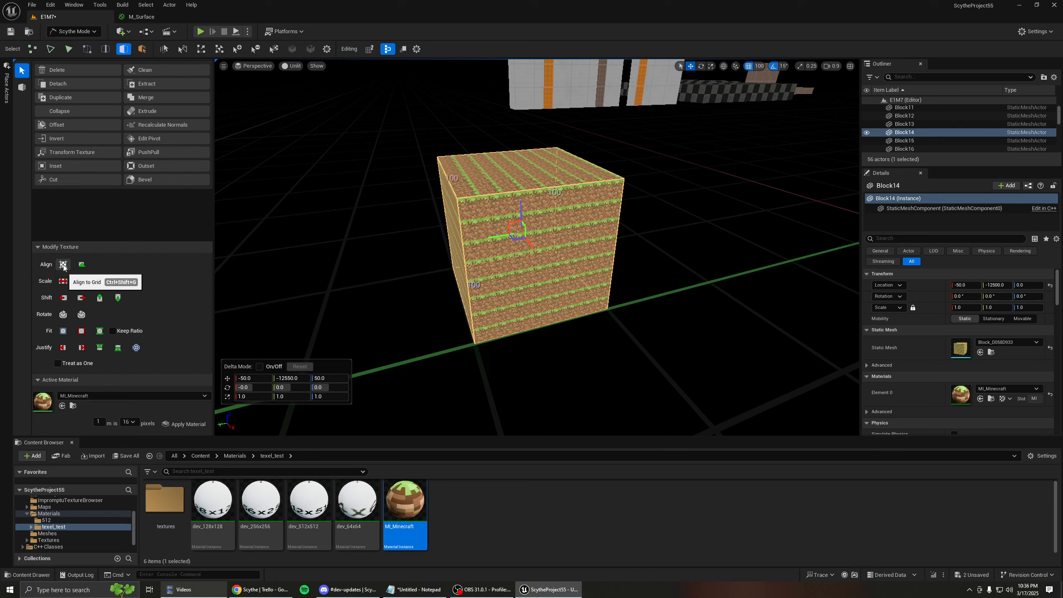
left_click(63, 264)
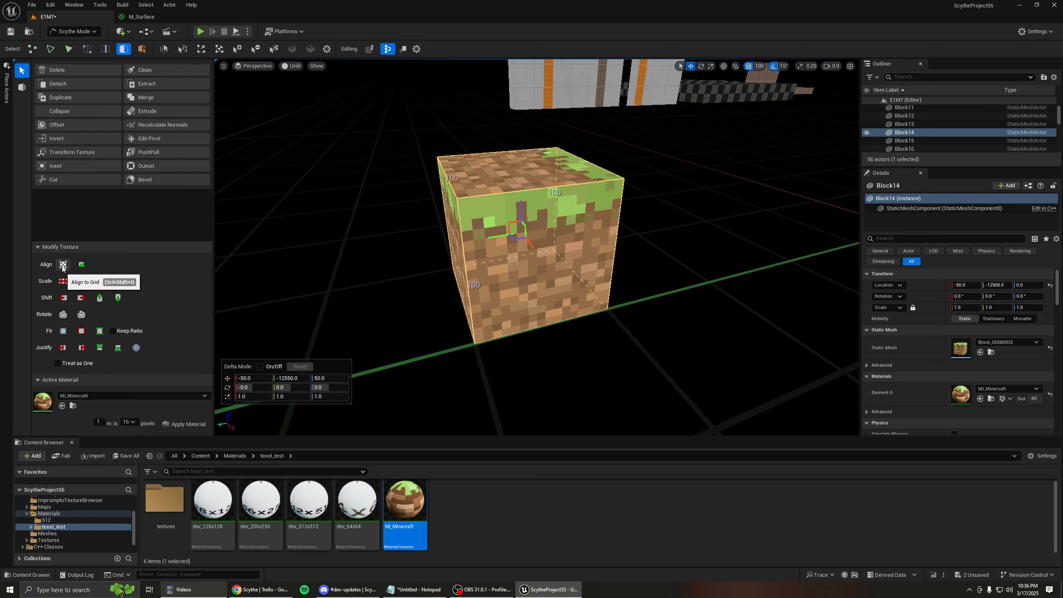
Step: Move one side face of the grass cube outward to stretch it to a length of 400, and select the whole block
mouse_move(463, 264)
right_mouse_down()
mouse_move(501, 255)
mouse_move(461, 253)
right_mouse_up()
key("d")
key("w")
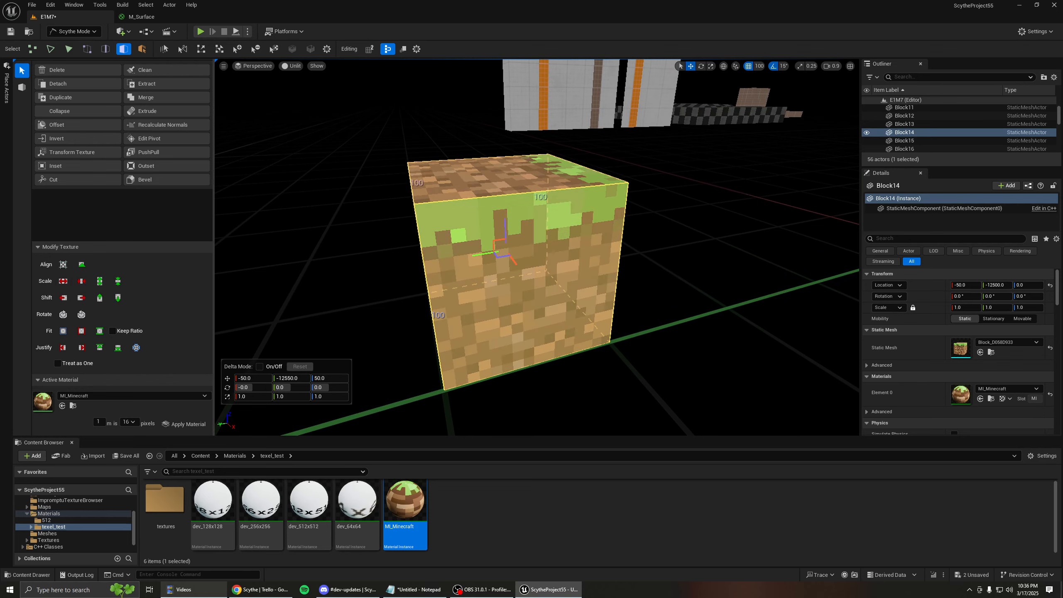
key("d")
mouse_move(440, 252)
right_mouse_down()
mouse_move(413, 253)
mouse_move(440, 252)
right_mouse_up()
key("s")
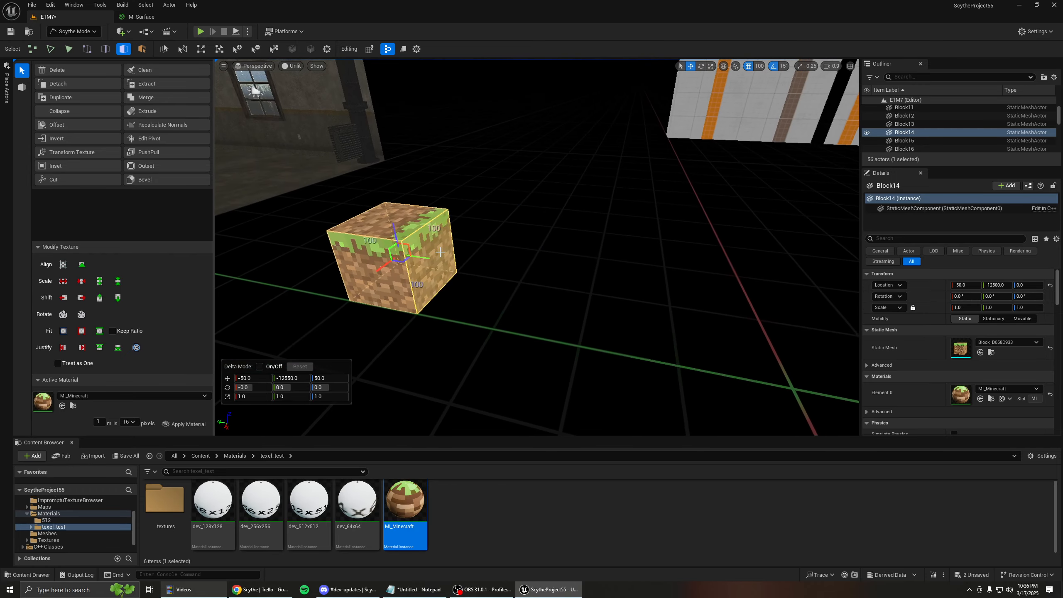
left_click(440, 252)
left_click_drag(455, 260, 684, 308)
right_click_drag(470, 287, 502, 287)
key("a")
double_click(471, 286)
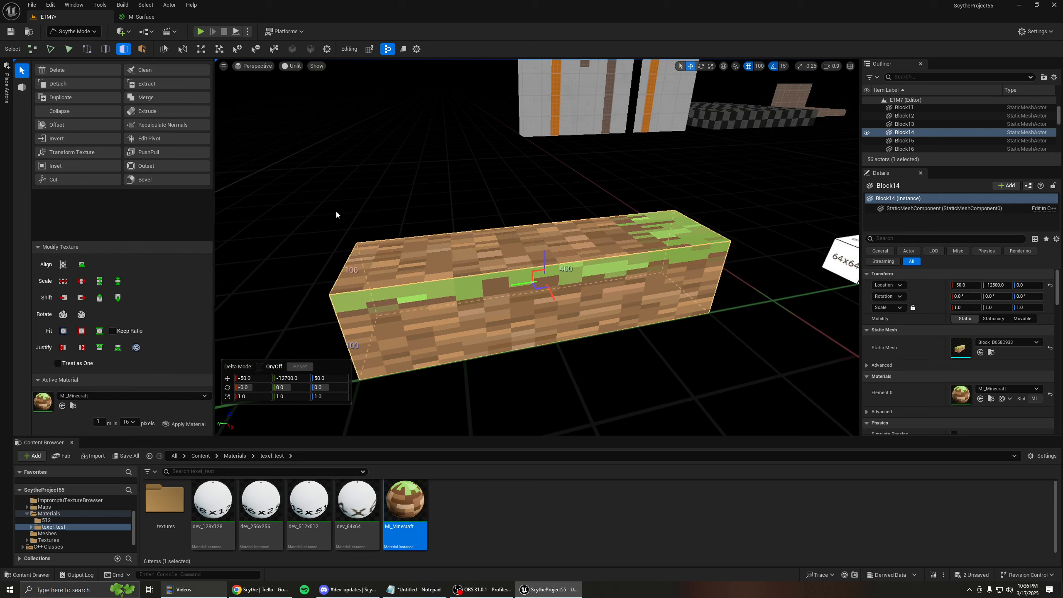
Step: Align the stretched block's texture to the grid, clear the selection and inspect the tiling along its sides
left_click(62, 264)
right_click_drag(434, 156, 434, 159)
key("q")
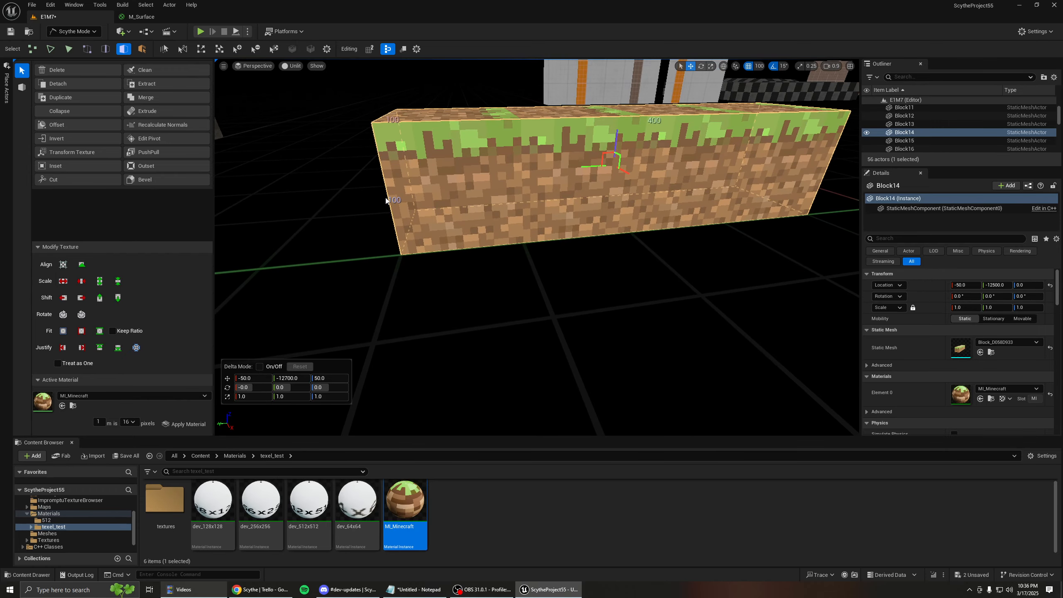
key("Escape")
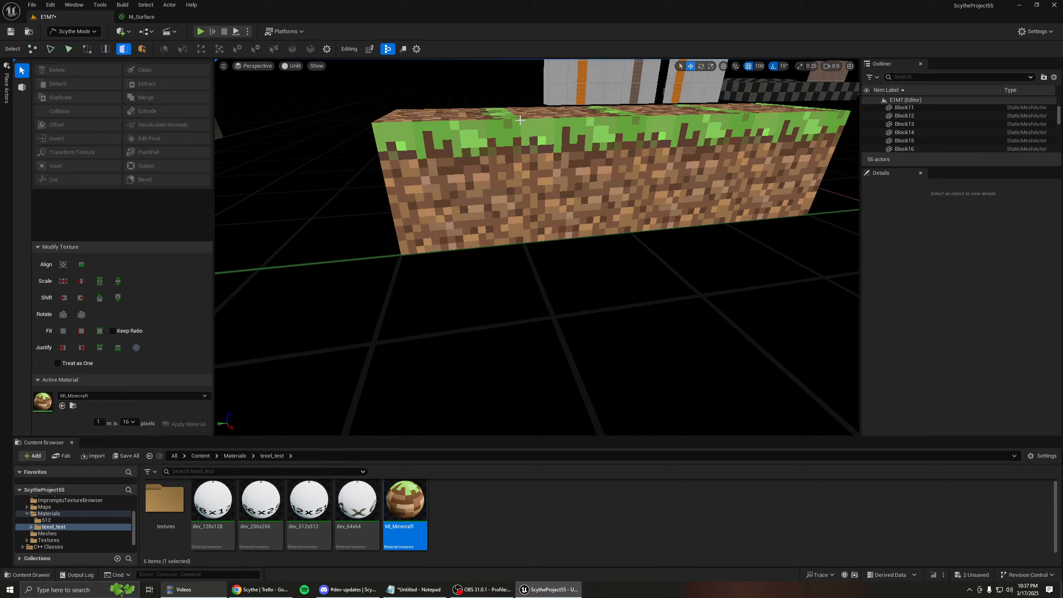
key("d")
mouse_move(520, 120)
right_mouse_down()
mouse_move(473, 121)
mouse_move(521, 111)
right_mouse_up()
key("a")
key("s")
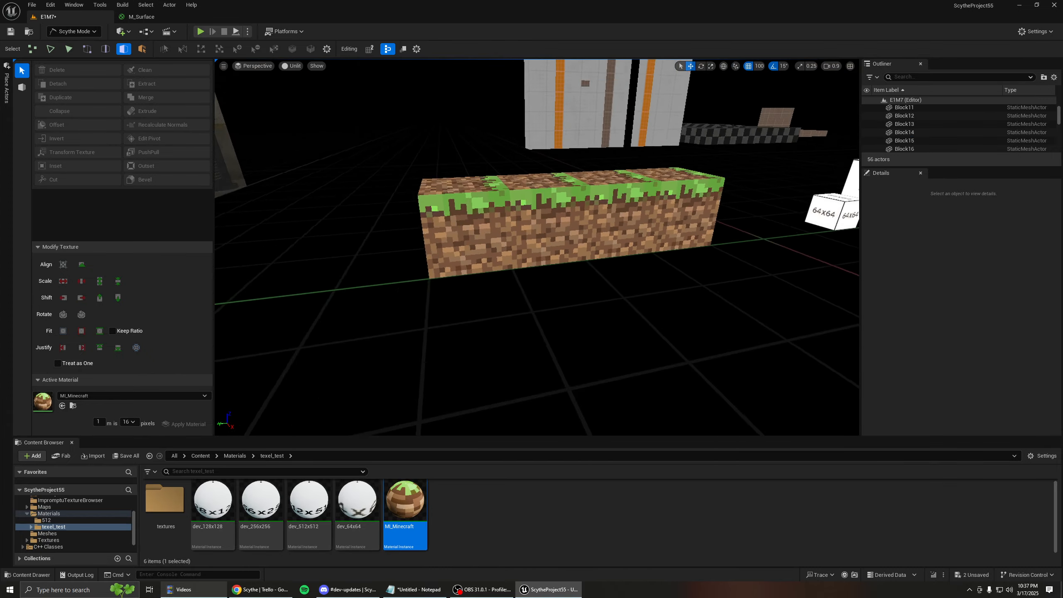
mouse_move(482, 179)
right_mouse_down()
mouse_move(469, 180)
mouse_move(482, 180)
right_mouse_up()
Step: Undo the grass block's stretching and texture realignment, and save the level
left_click(465, 231)
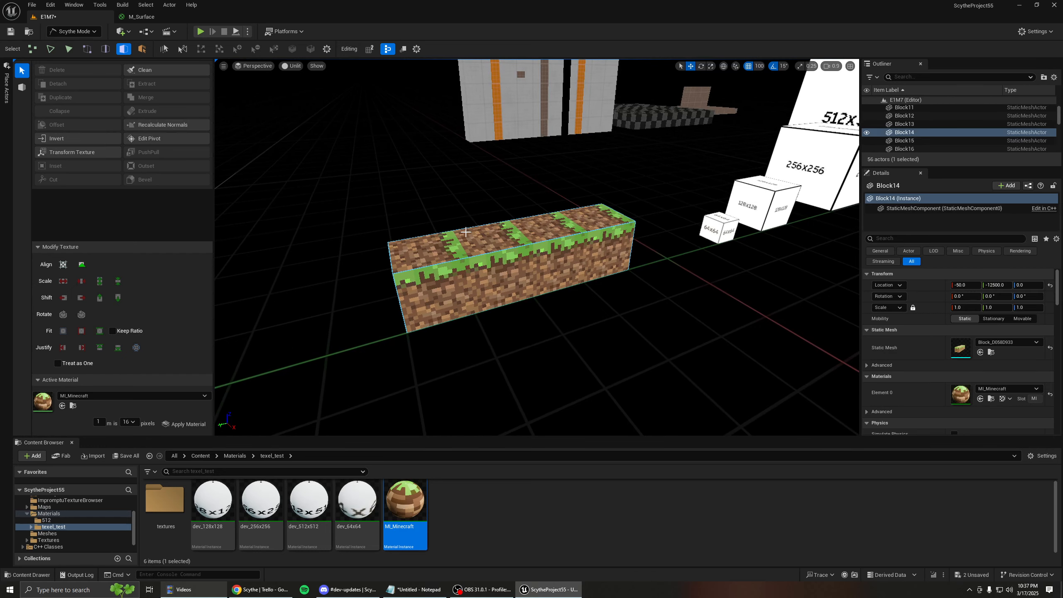
key("ctrl+z")
key("ctrl+z")
key("ctrl+z")
key("ctrl+z")
key("ctrl+z")
key("ctrl+z")
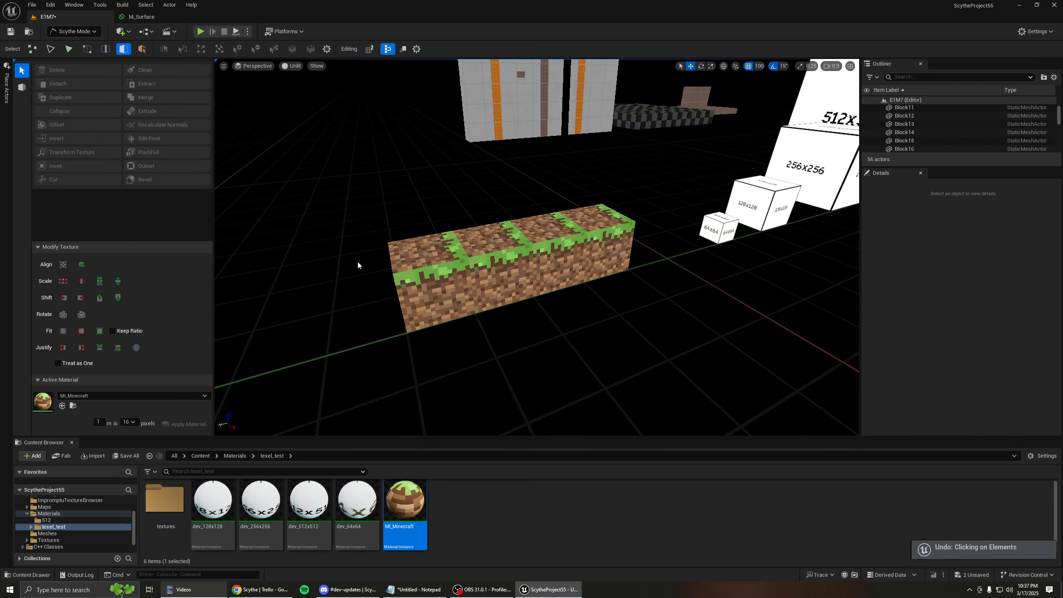
key("ctrl+z")
right_click_drag(357, 265, 357, 264)
right_click_drag(540, 238, 542, 238)
key("ctrl+s")
Step: Select the front face of the 64x64 test block, set the texel density to 128 pixels per 1 m and clear the selection
left_click(439, 305)
right_click_drag(439, 304, 439, 305)
left_click(128, 422)
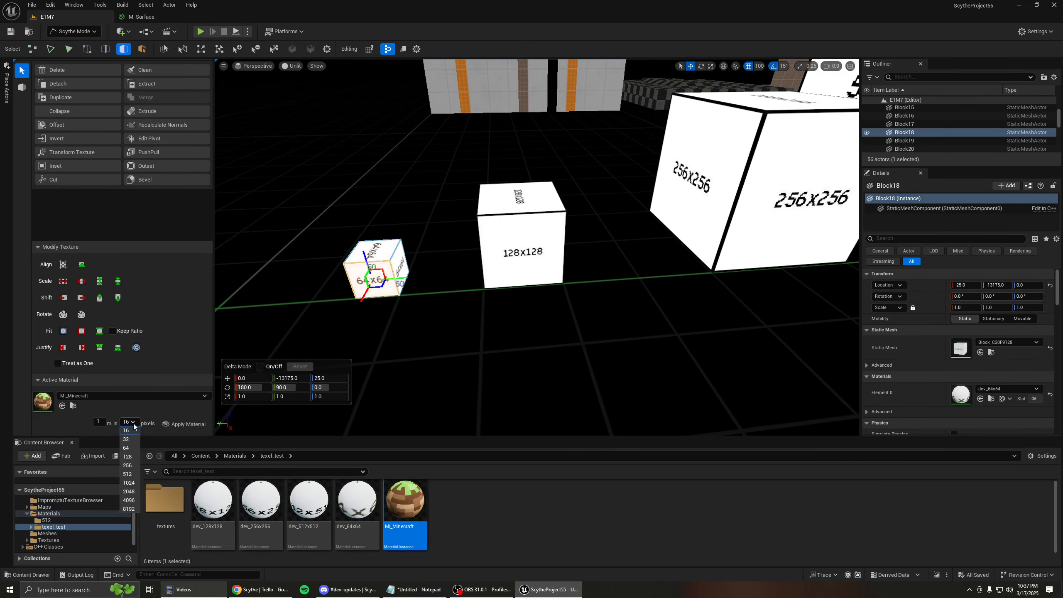
left_click(127, 464)
right_click_drag(362, 325, 358, 326)
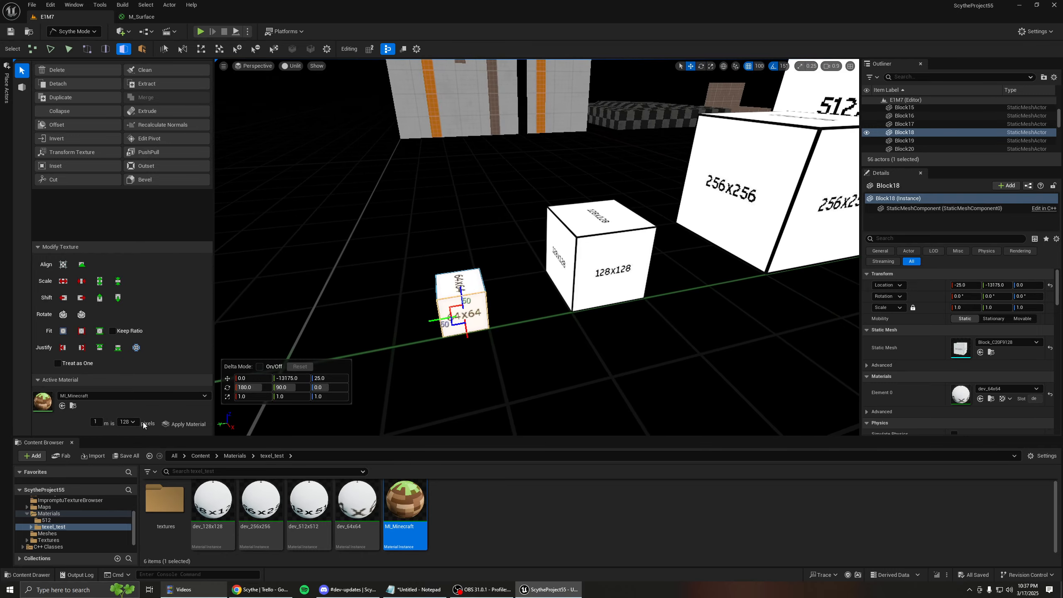
right_click_drag(438, 328, 438, 329)
left_click(439, 328)
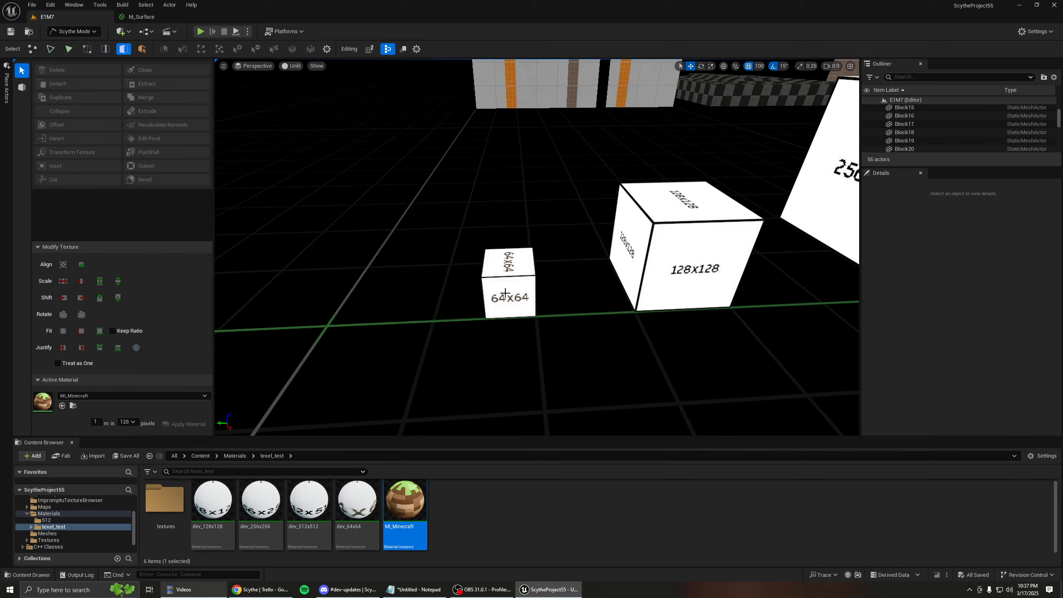
Step: Compare the texel sizes of the 64x64, 128x128 and 256x256 test blocks, and select the grass cube's front face
mouse_move(505, 293)
right_mouse_down()
mouse_move(520, 285)
mouse_move(503, 283)
right_mouse_up()
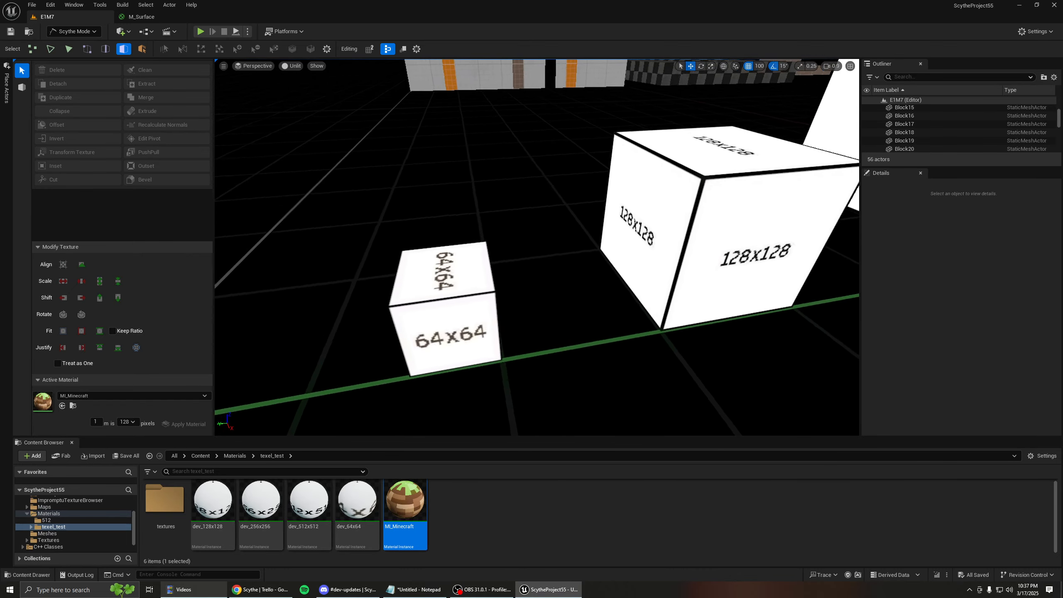
right_click_drag(519, 238, 456, 266)
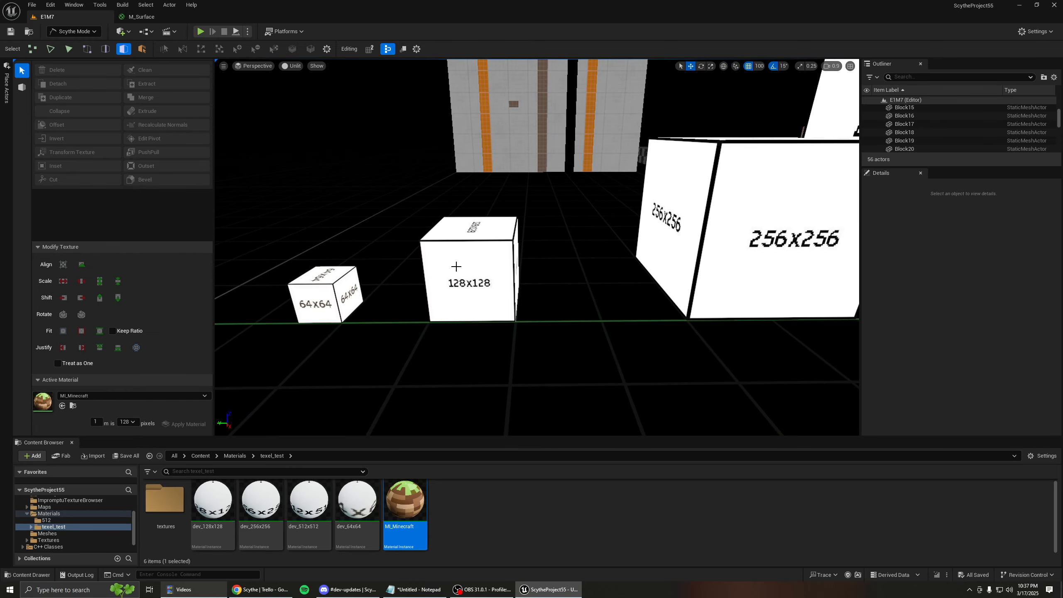
right_click_drag(502, 299, 531, 247)
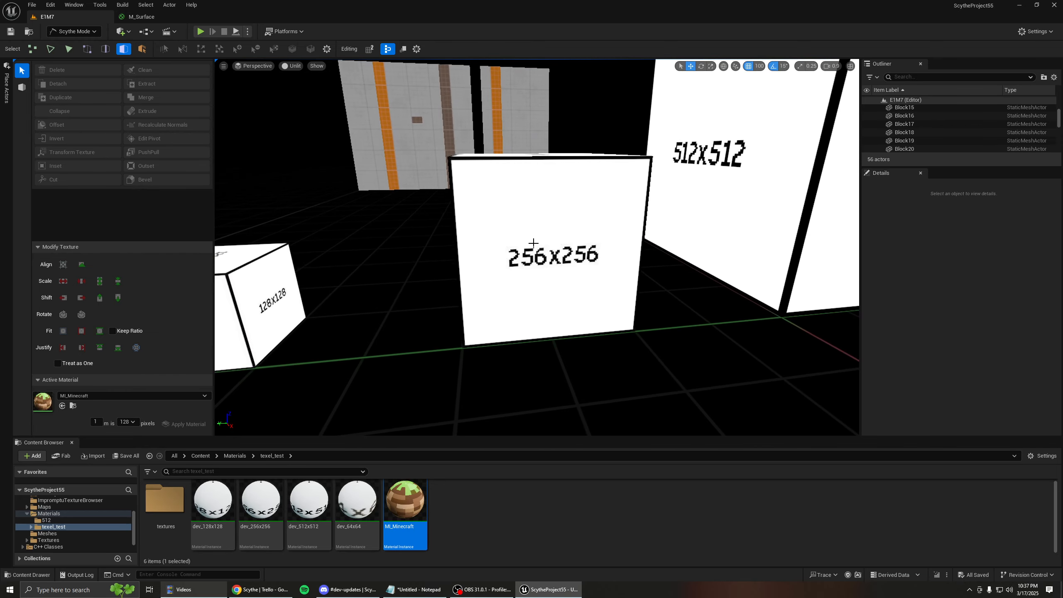
right_click_drag(605, 180, 565, 191)
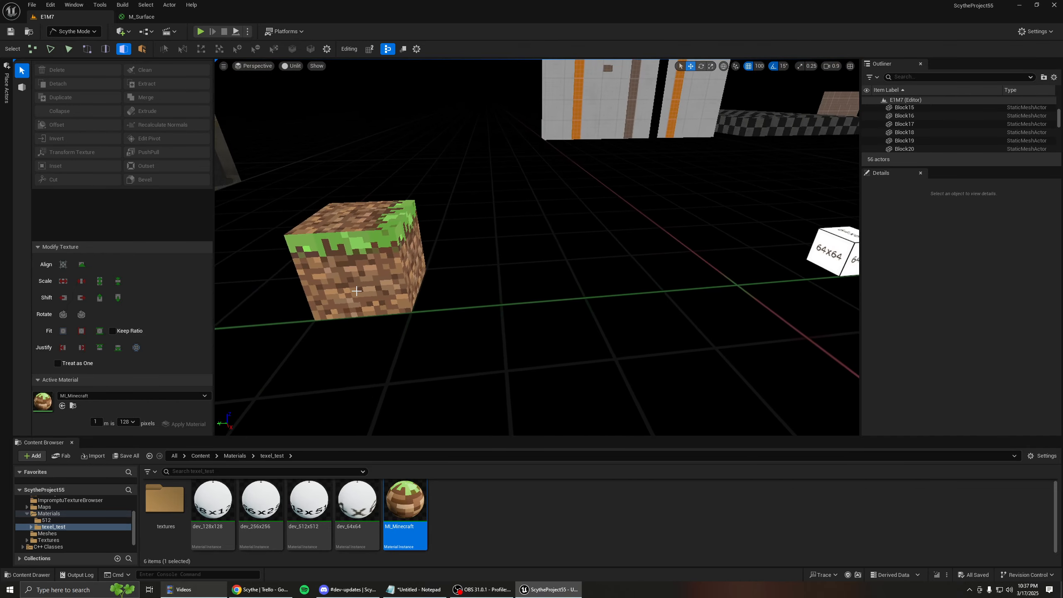
left_click(410, 272)
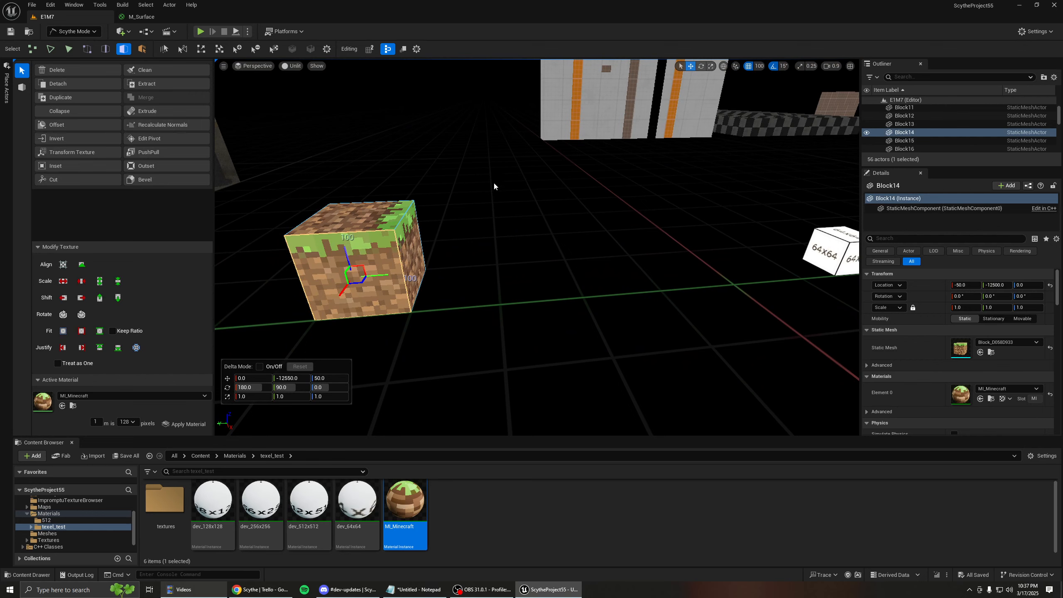
Step: Set the texel density for the grass cube to 16 pixels per 1 m
right_click_drag(481, 191, 483, 195)
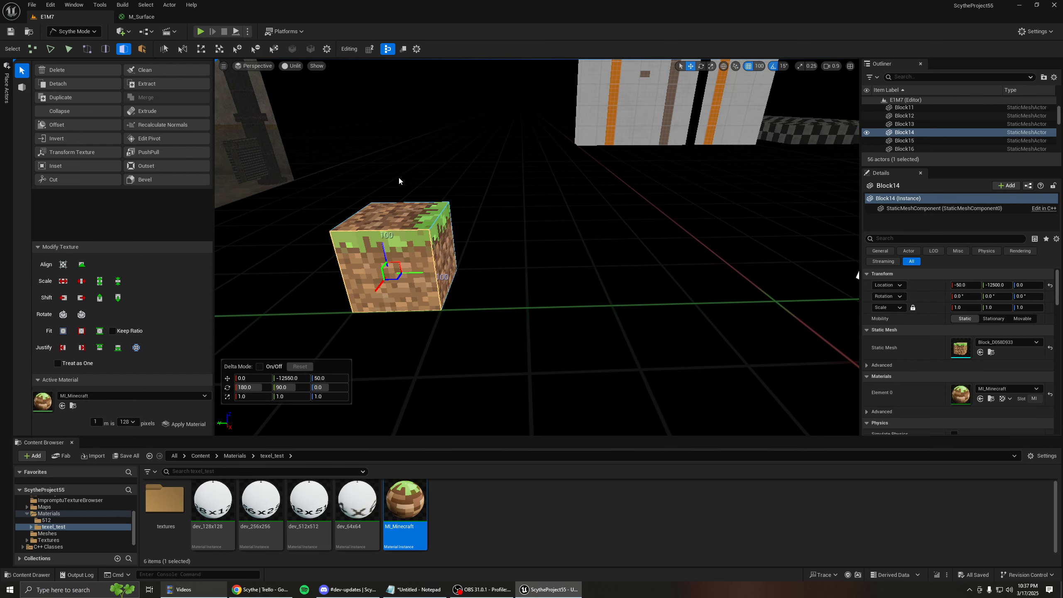
key("w")
right_click_drag(360, 244, 360, 244)
key("a")
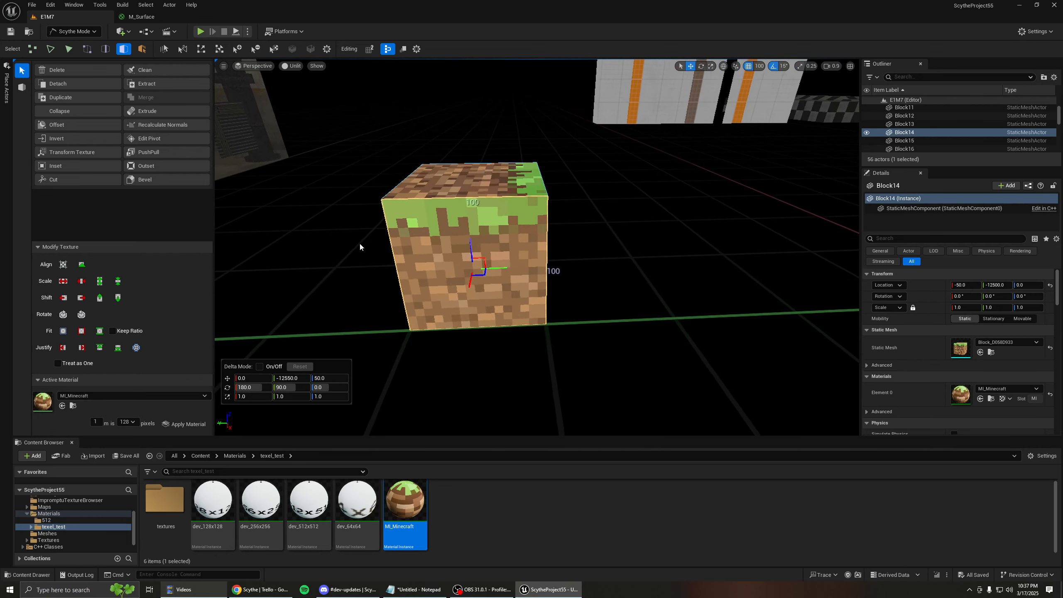
left_click(127, 421)
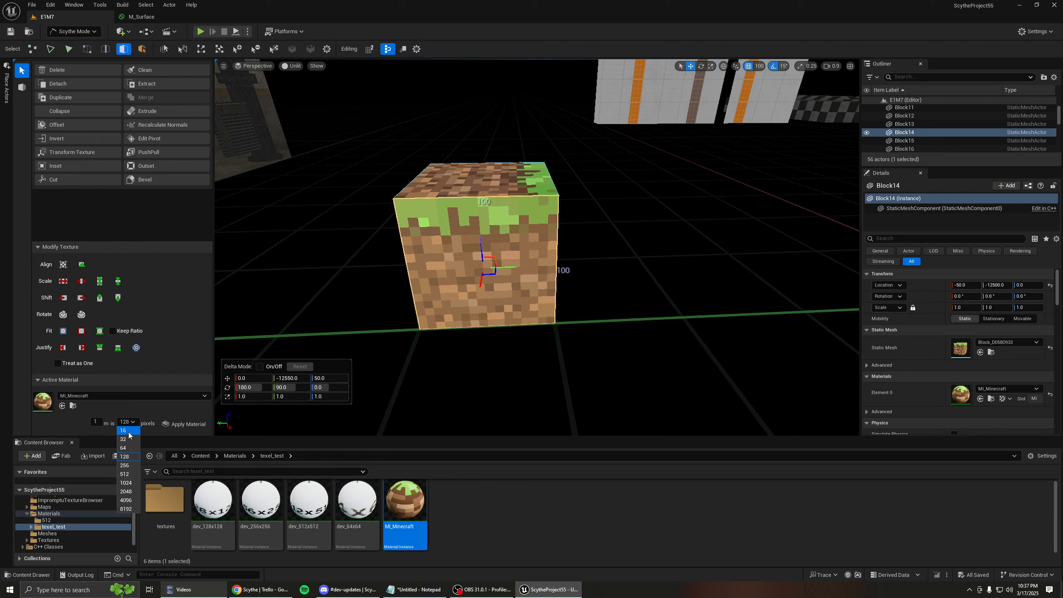
left_click(128, 436)
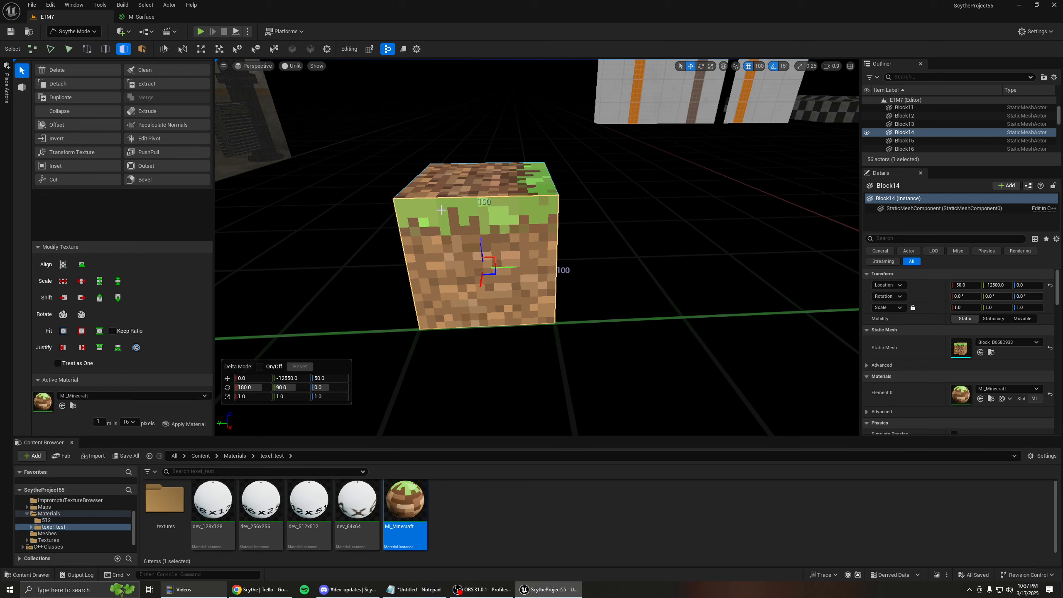
Step: Open the project-level Scythe settings from the mode's editing options
left_click(368, 49)
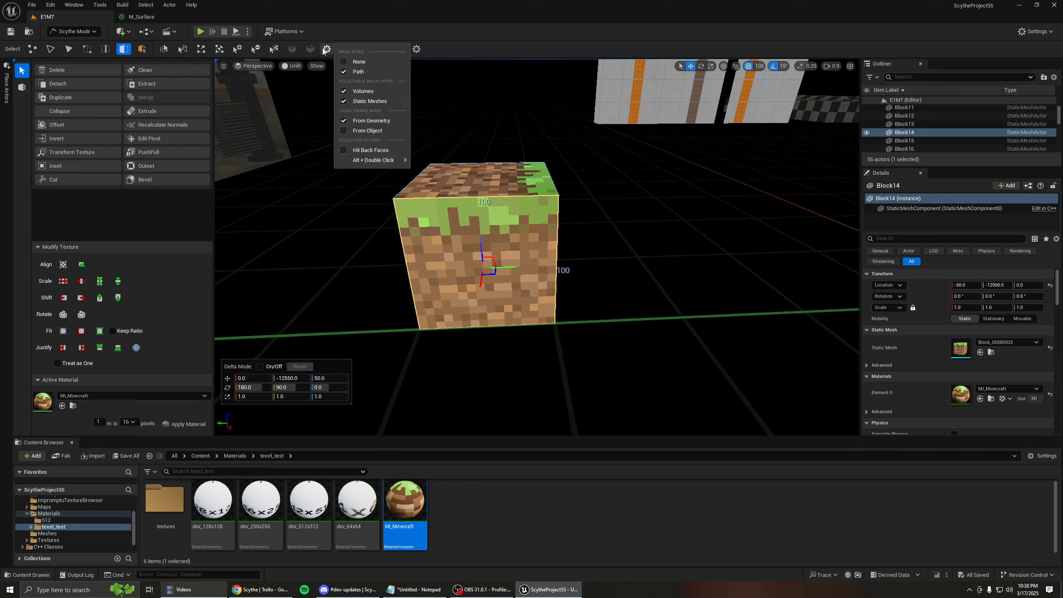
left_click(326, 49)
left_click(417, 50)
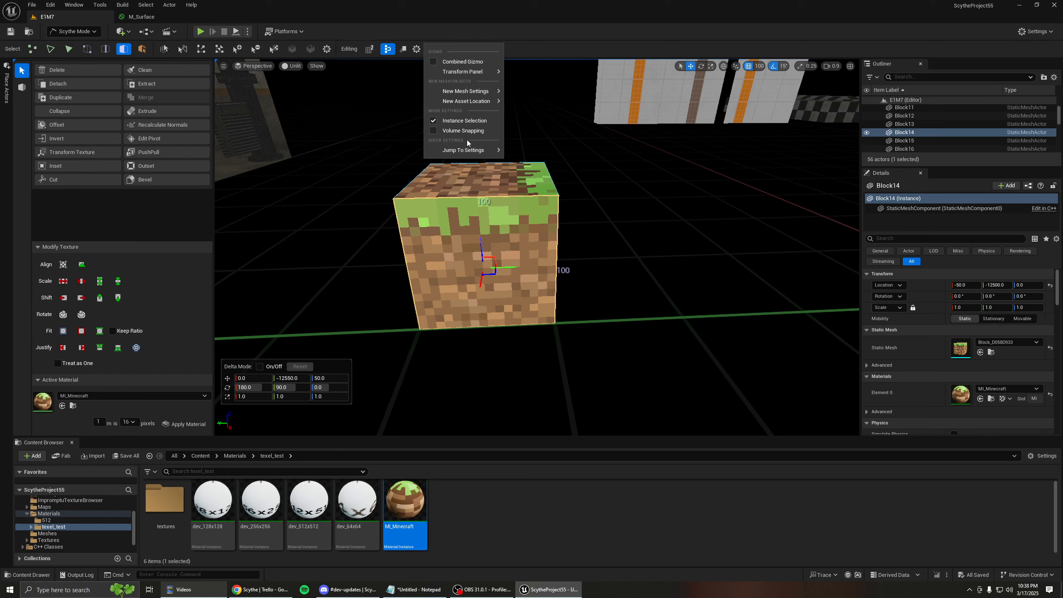
mouse_move(448, 150)
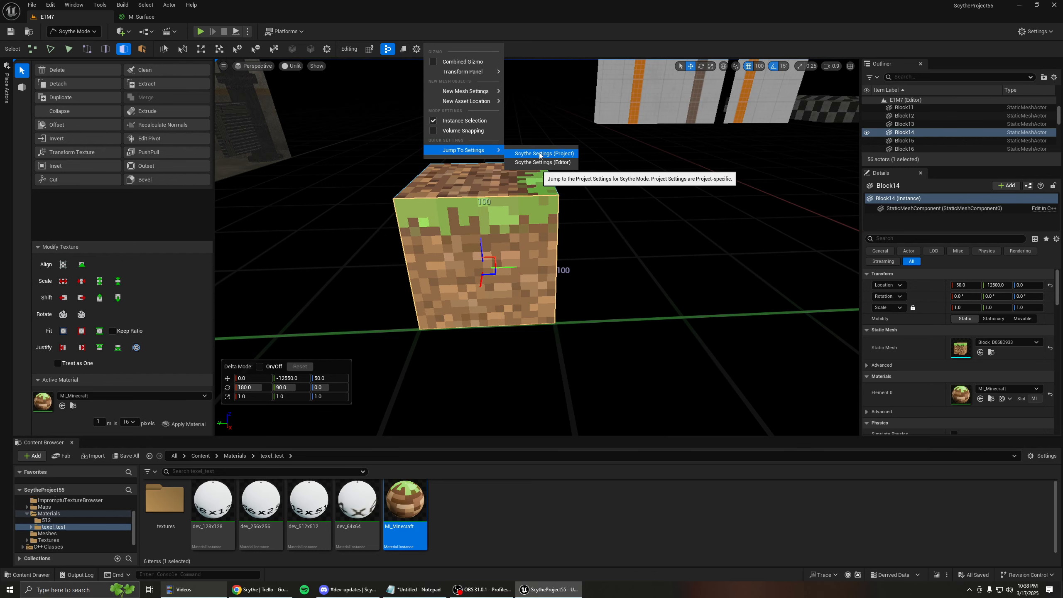
left_click(563, 154)
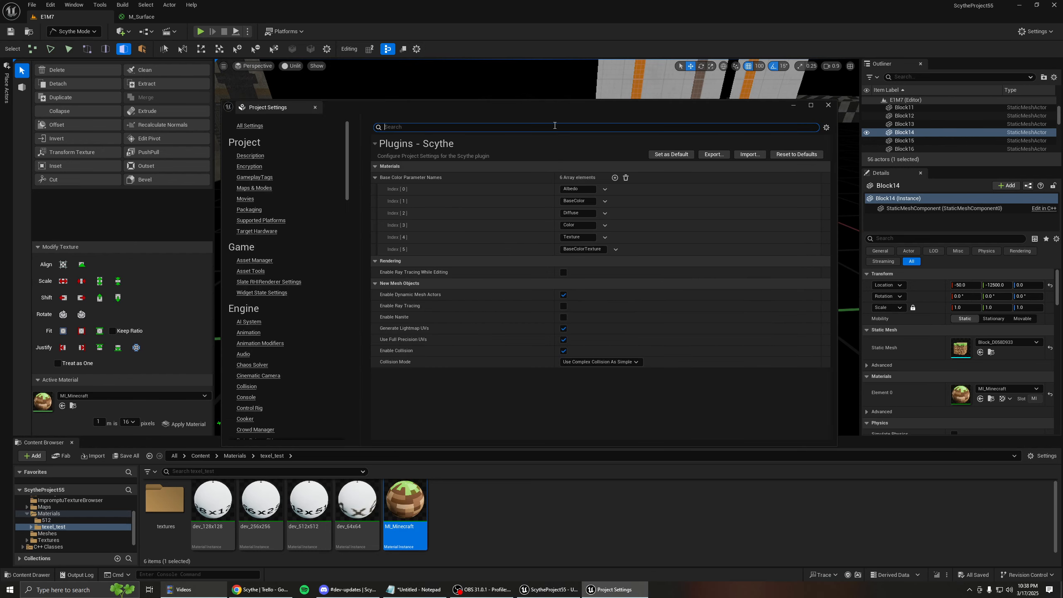
left_click_drag(518, 110, 547, 97)
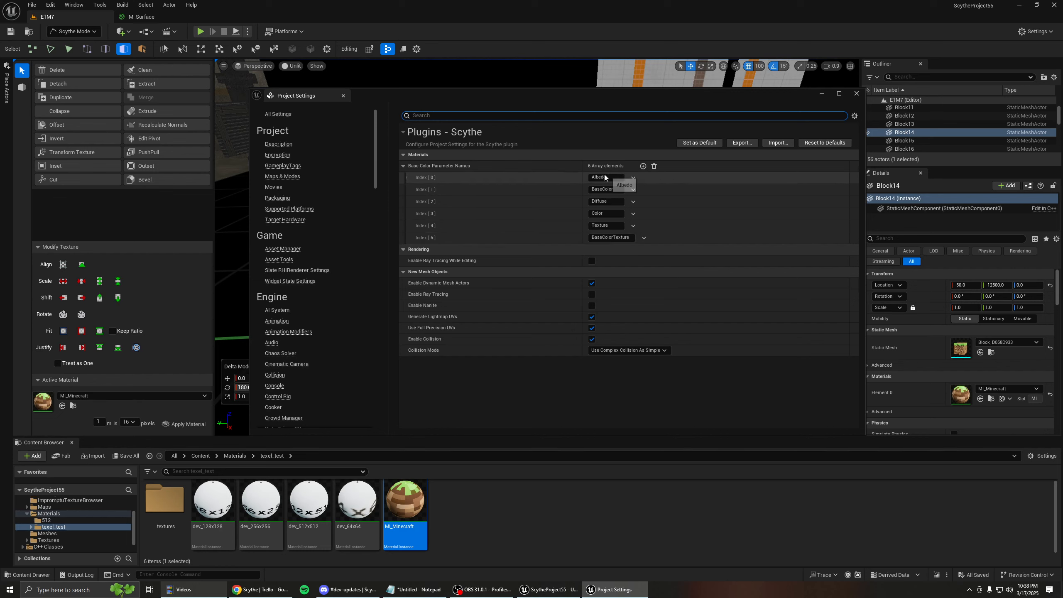
Step: Add a new base color parameter name called Test to the Scythe material settings
left_click(591, 177)
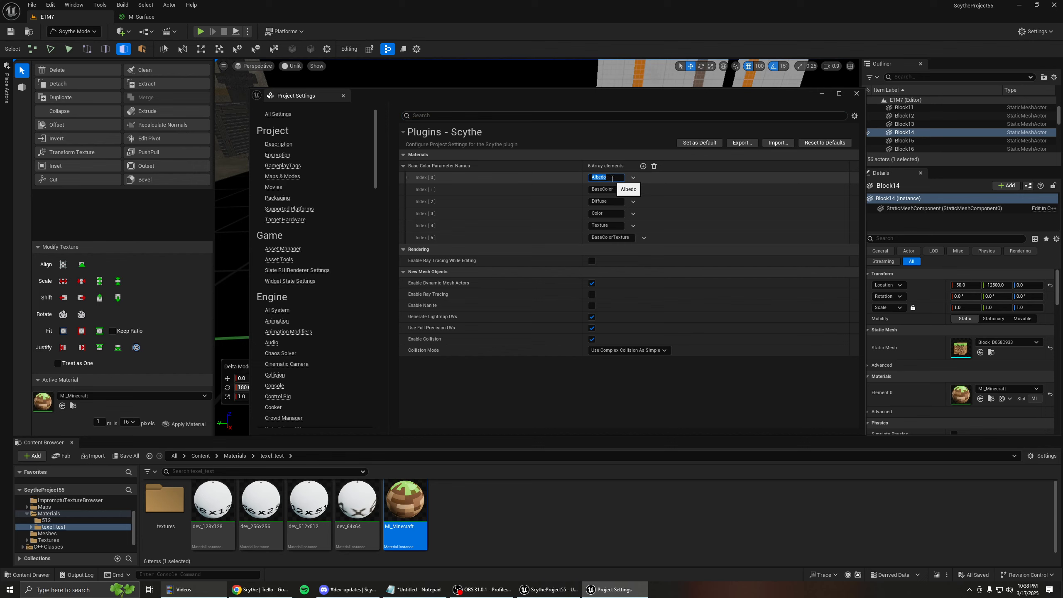
left_click(643, 166)
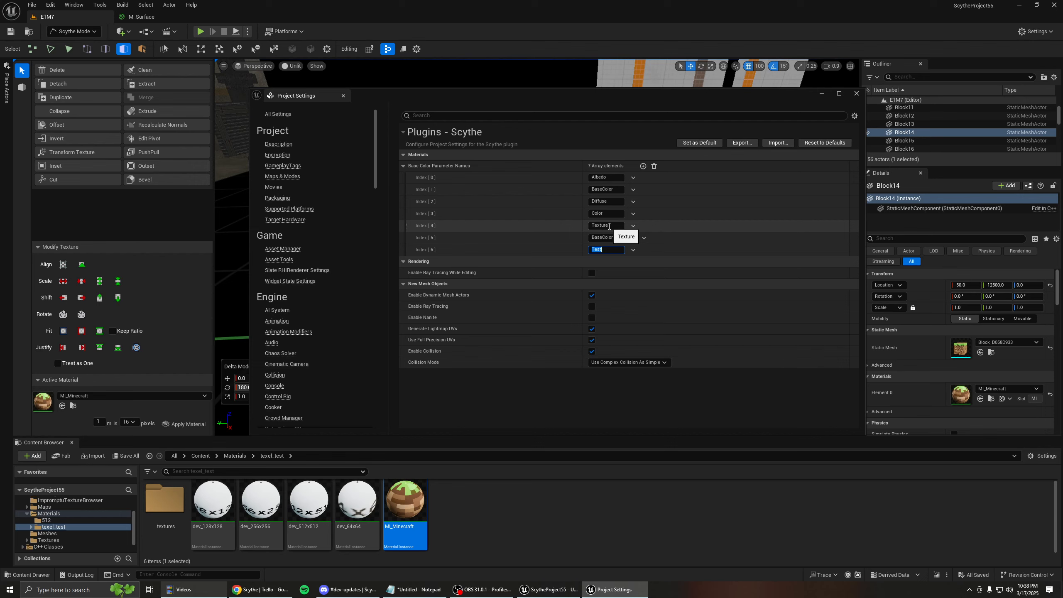
key("super")
left_click(607, 371)
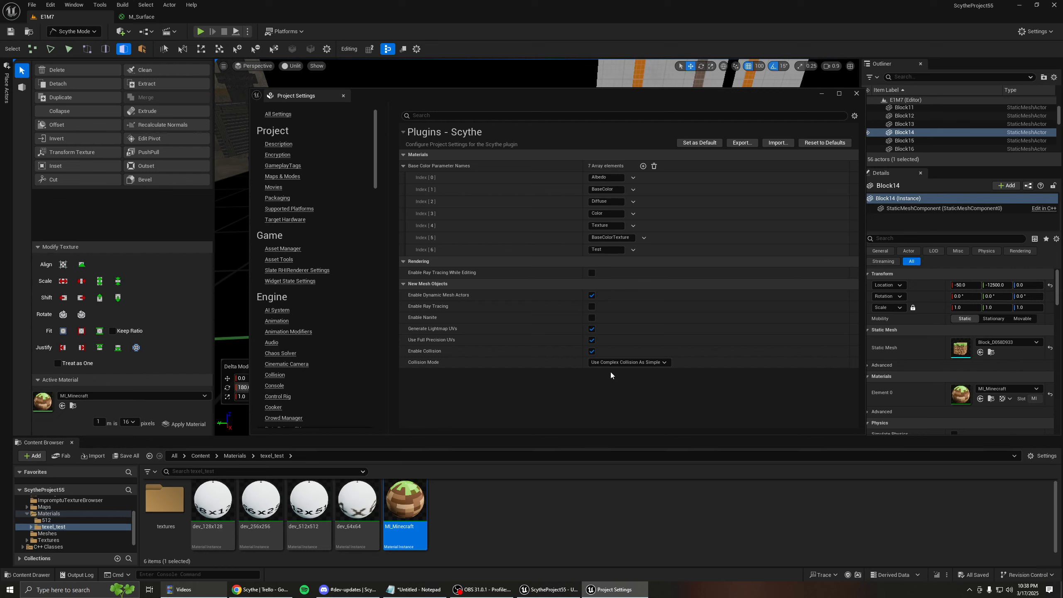
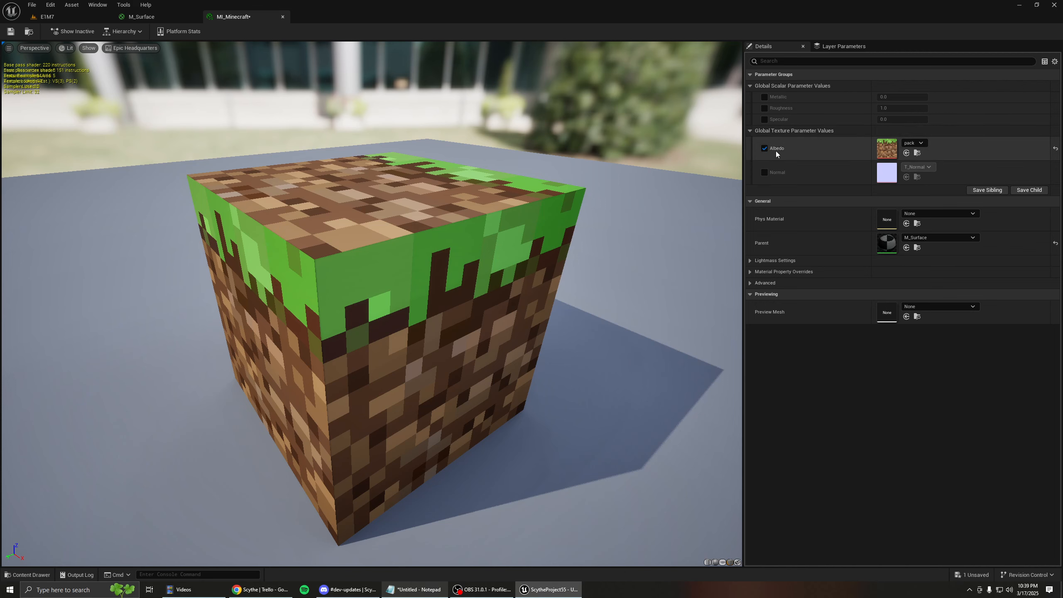
Step: Return to the E1M7 level and close the M_Surface and MI_Minecraft editors, discarding the changes to M_Surface
left_click(78, 18)
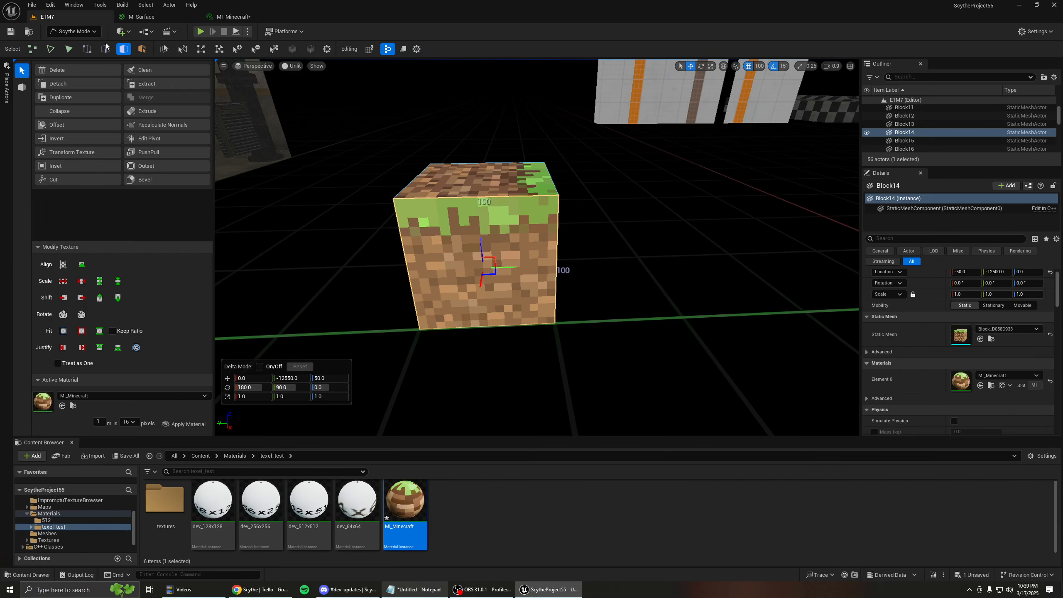
right_click_drag(321, 134, 383, 138)
key("a")
key("s")
left_click(195, 16)
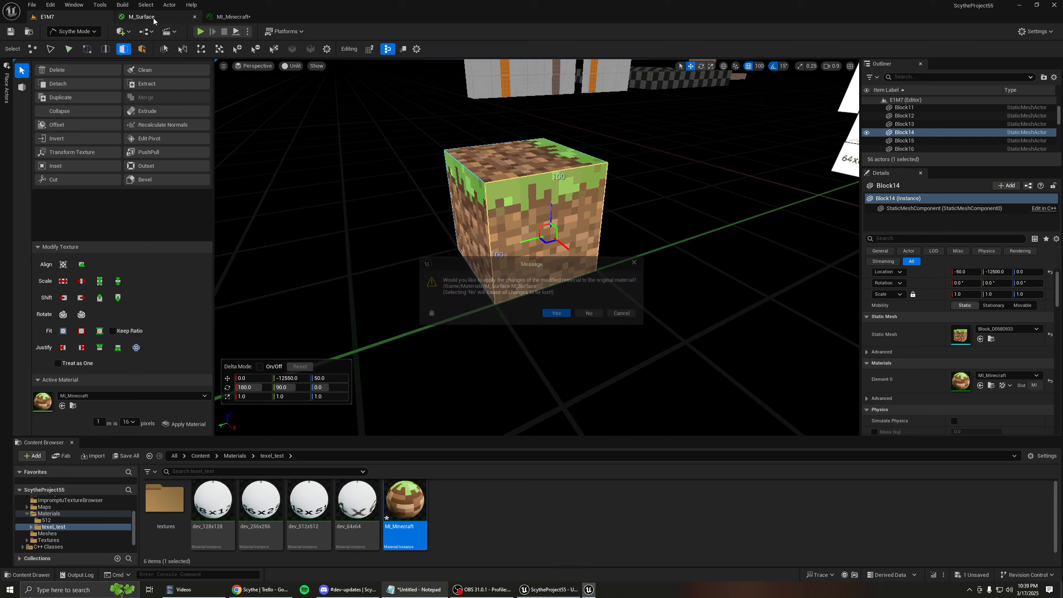
left_click(590, 314)
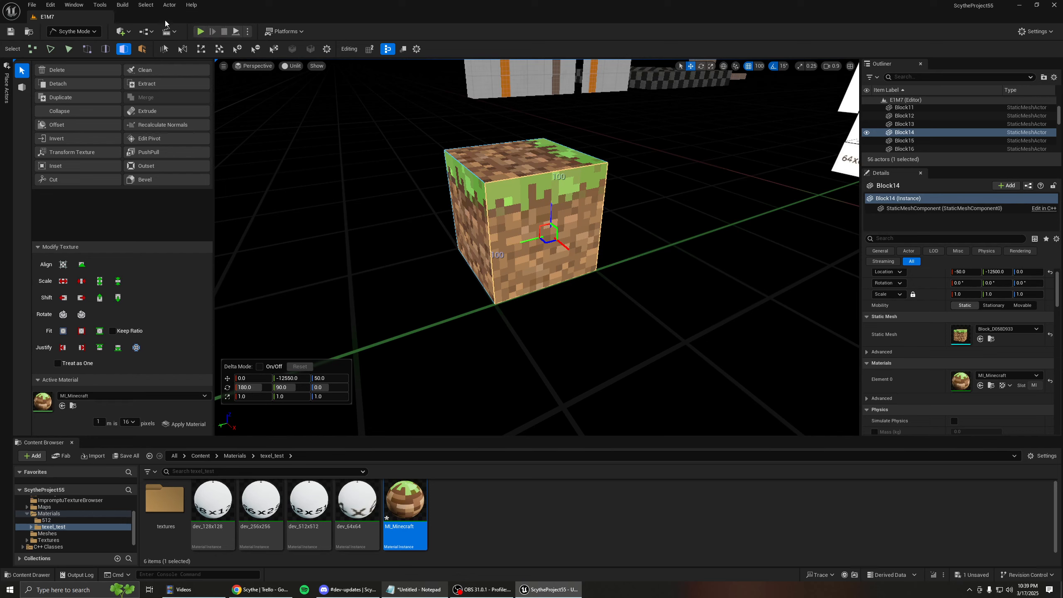
Step: Set the position grid snap to 50, briefly preview power-of-two snapping and examine the decimal snap sizes
right_click_drag(656, 196, 627, 192)
key("bracketleft")
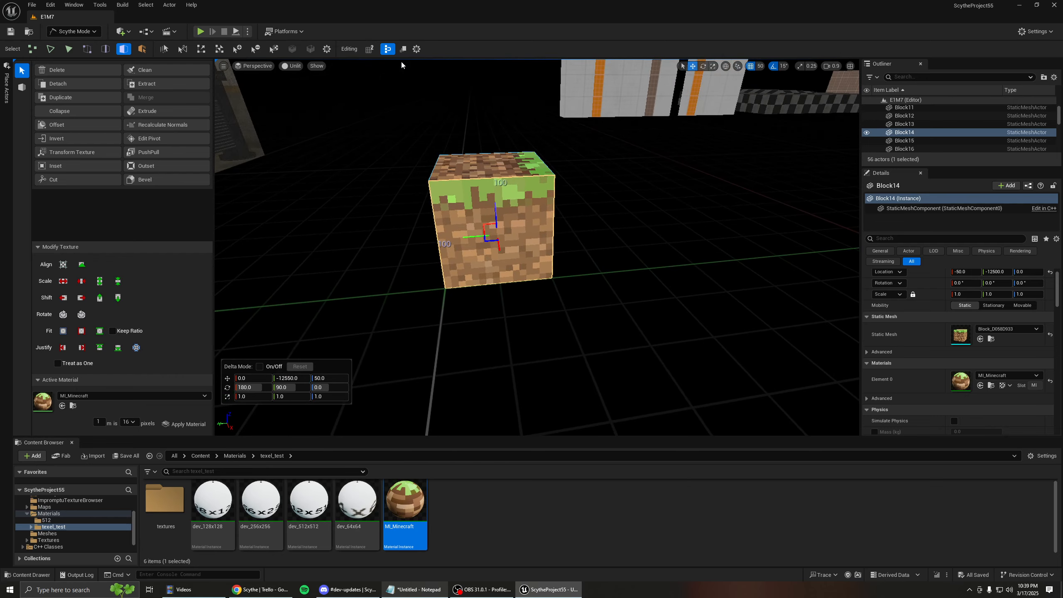
left_click(368, 49)
right_click_drag(536, 247, 509, 234)
key("d")
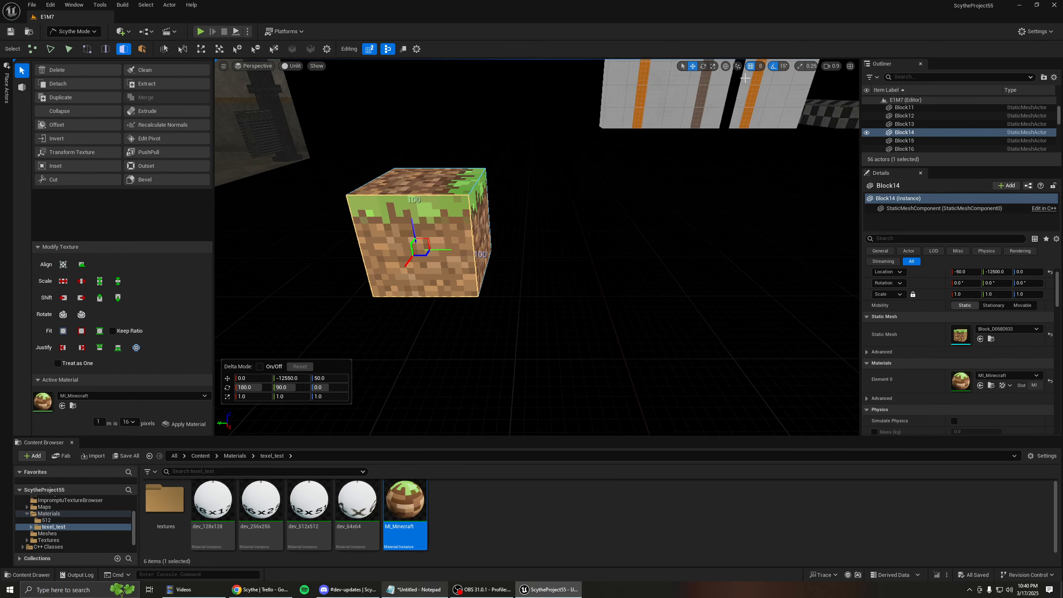
left_click(368, 49)
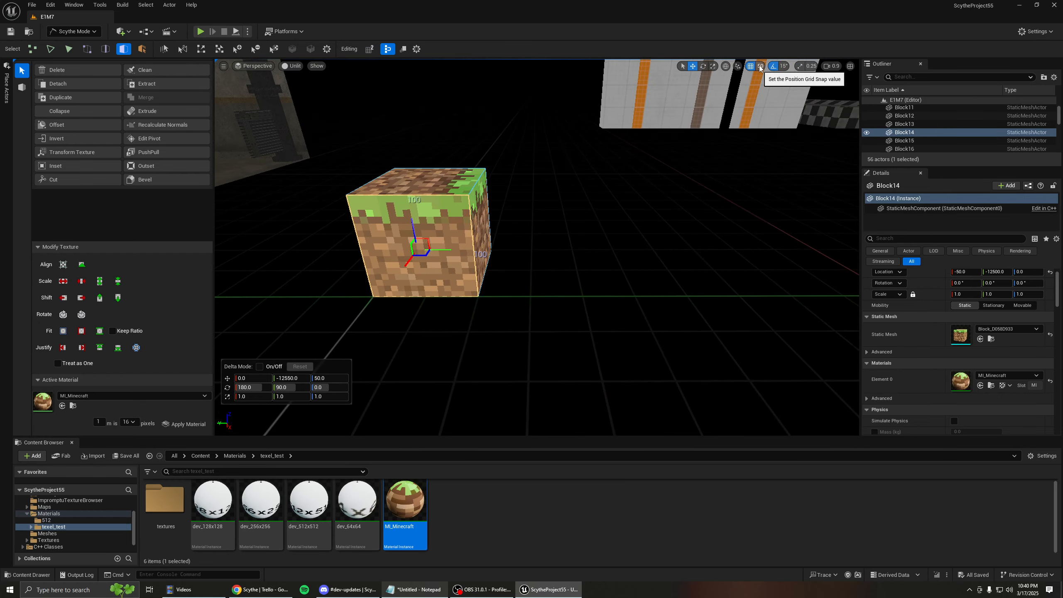
left_click(760, 65)
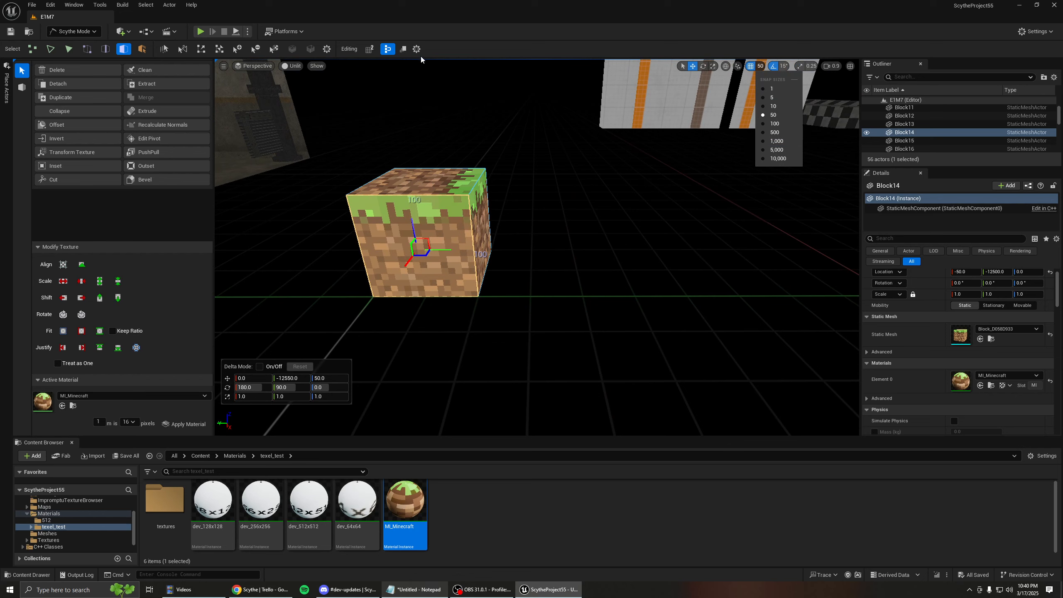
Step: Enable power-of-two grid snapping and set the position snap size to 64
left_click(370, 49)
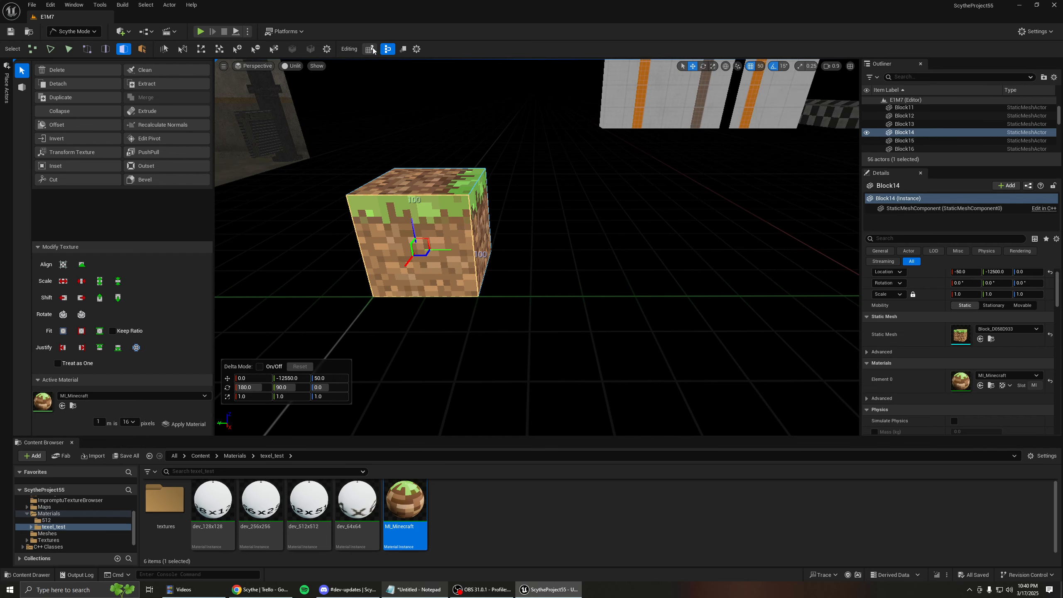
left_click(760, 66)
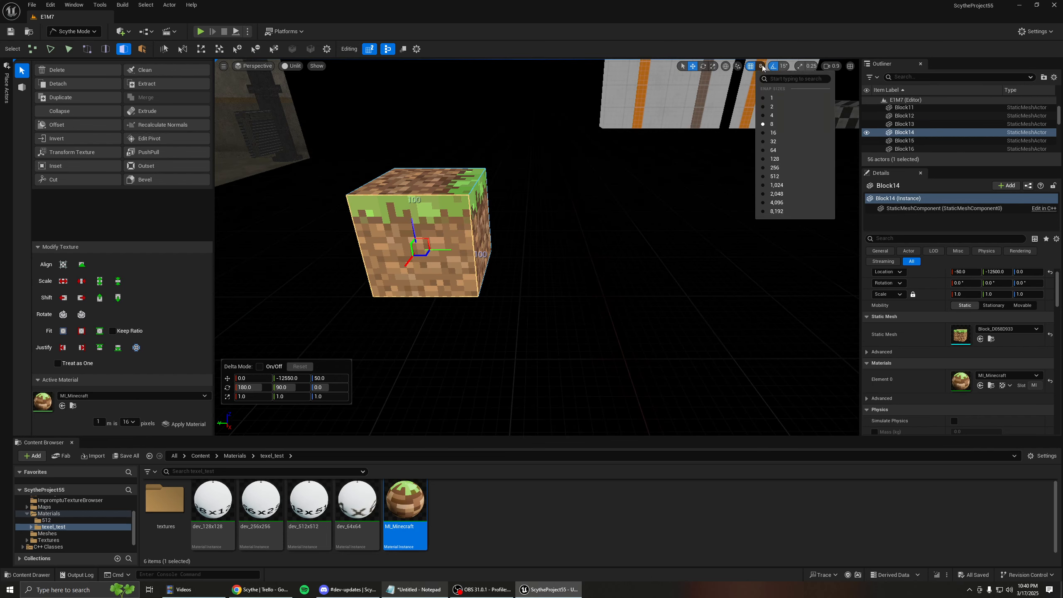
left_click(764, 150)
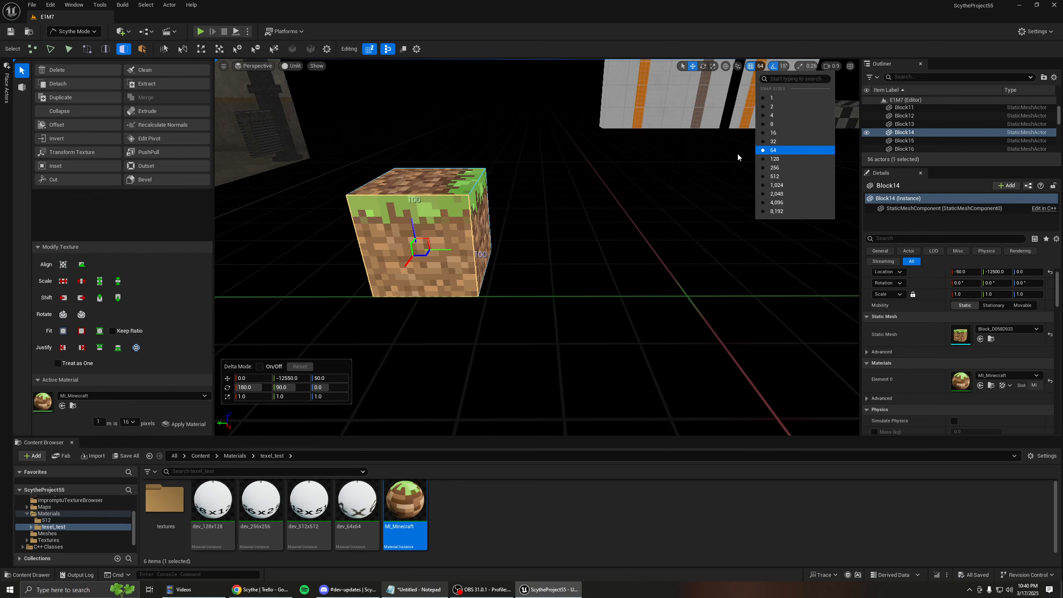
Step: Create a 64-unit cube with the MI_Minecraft material on the empty ground
right_click_drag(737, 152, 712, 159)
mouse_move(625, 166)
right_mouse_down()
mouse_move(601, 167)
mouse_move(625, 166)
right_mouse_up()
key("shift+b")
right_click_drag(544, 262, 475, 263)
left_click(524, 261)
key("Return")
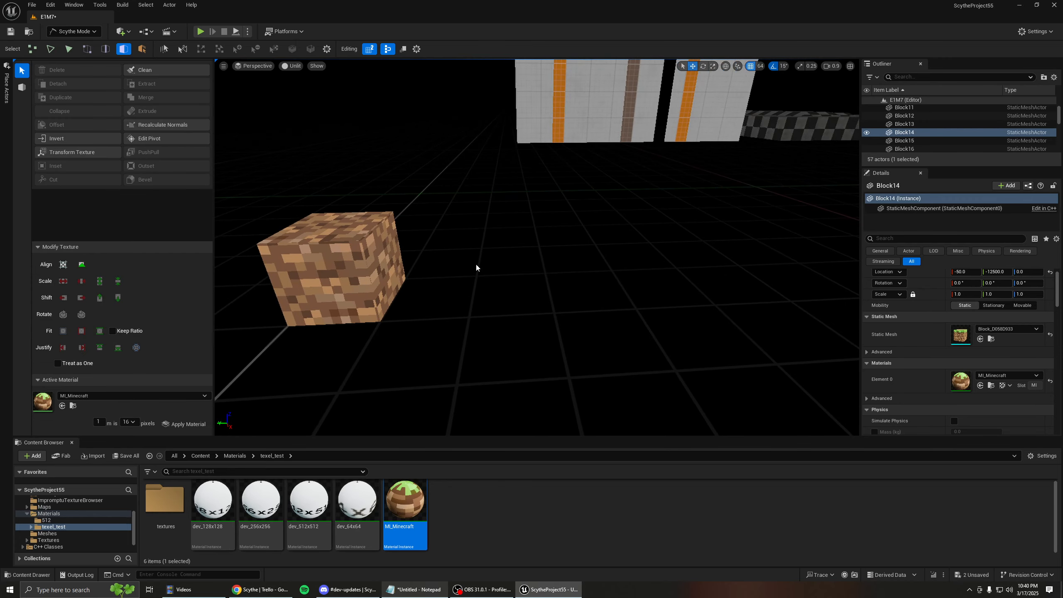
Step: Set the position grid snap to 128 and create a 128-unit cube beside the 64-unit one
left_click(760, 68)
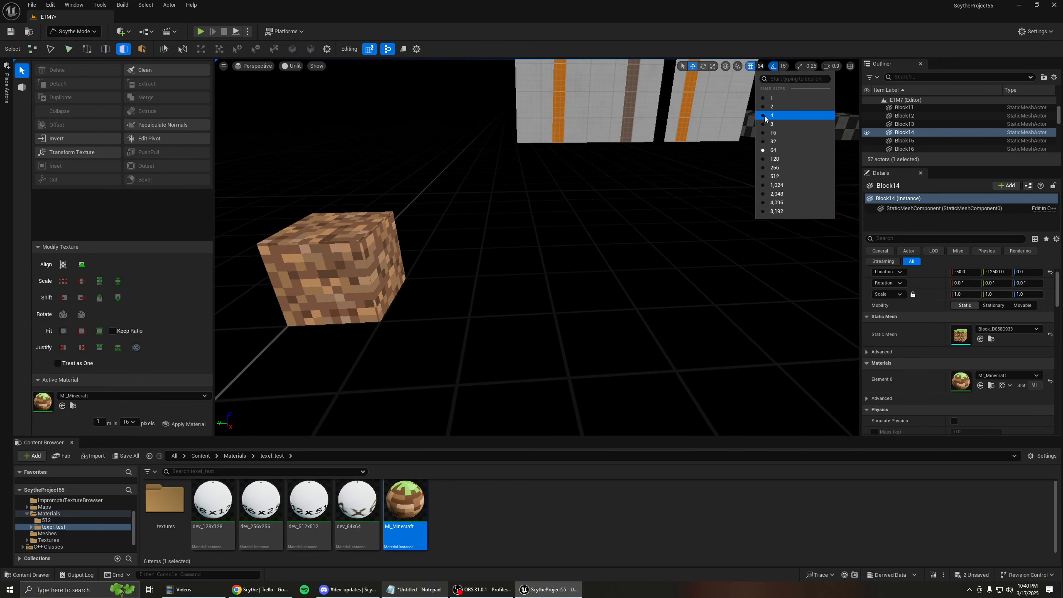
left_click(780, 160)
left_click(651, 256)
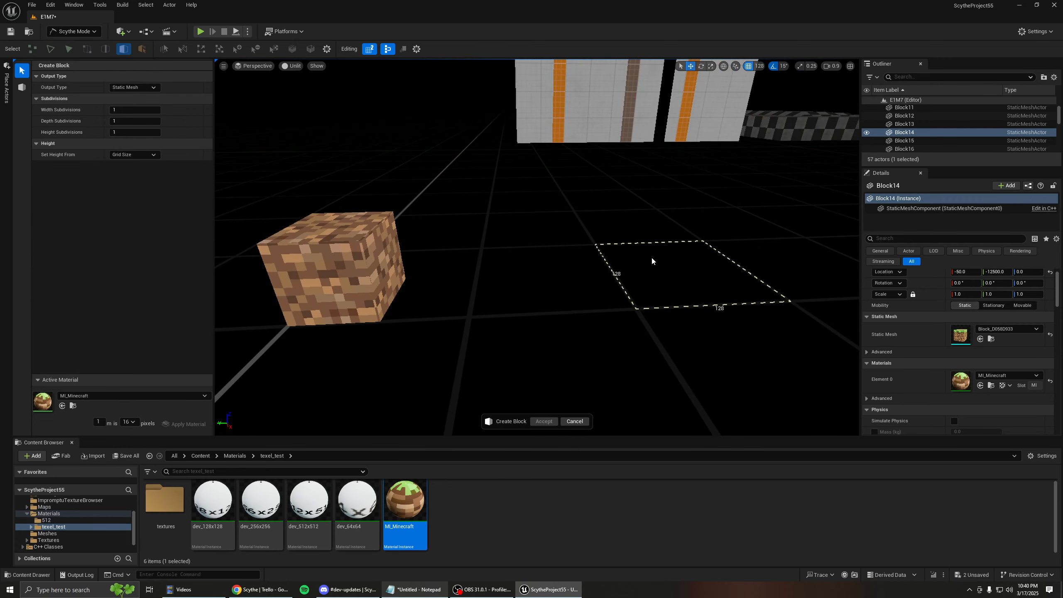
Step: Select the 64-unit cube's front face and examine its dimensions and texture coverage
left_click(351, 266)
key("a")
right_click_drag(352, 266, 410, 293)
left_click(473, 233)
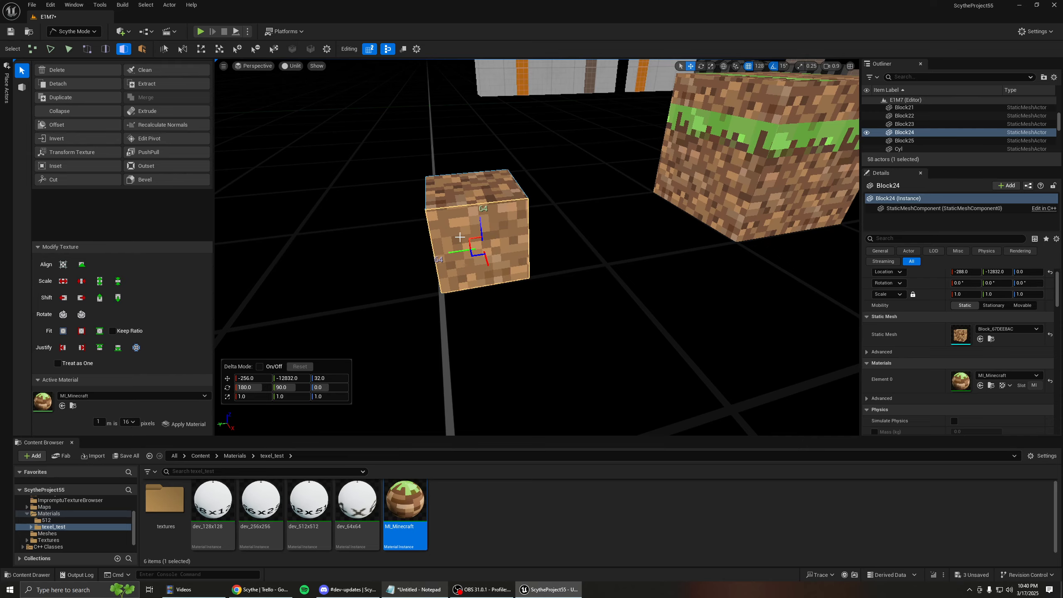
key("d")
right_click_drag(460, 237, 444, 237)
Step: Select the 128-unit cube's front face and compare its texture tiling with the smaller cube
left_click(570, 201)
left_click(569, 203)
right_click_drag(570, 203, 467, 258)
key("e")
right_click_drag(728, 213, 759, 218)
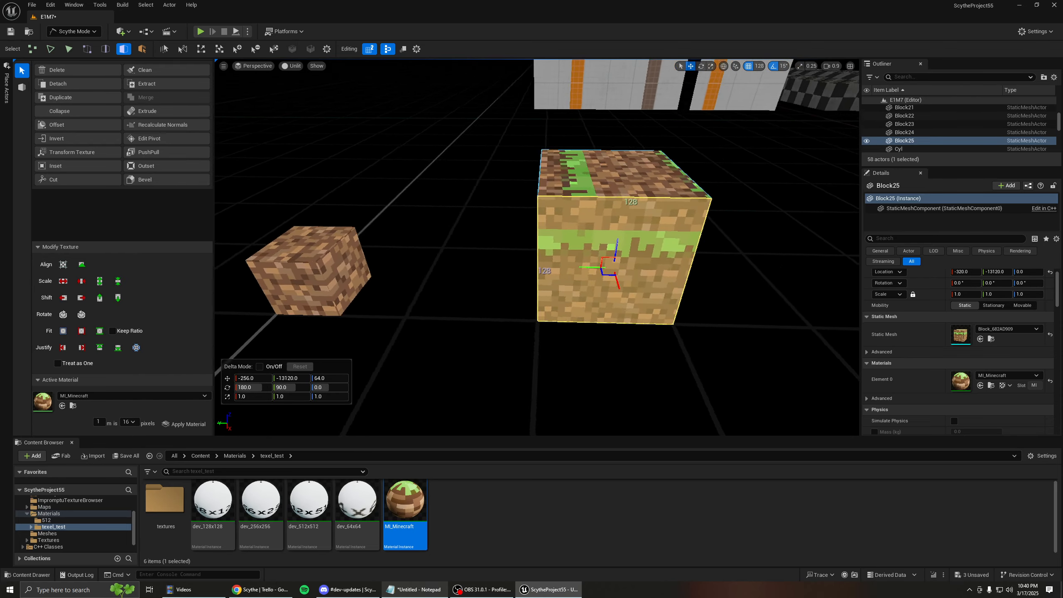
key("d")
mouse_move(665, 245)
right_mouse_down()
mouse_move(690, 256)
mouse_move(665, 246)
right_mouse_up()
key("a")
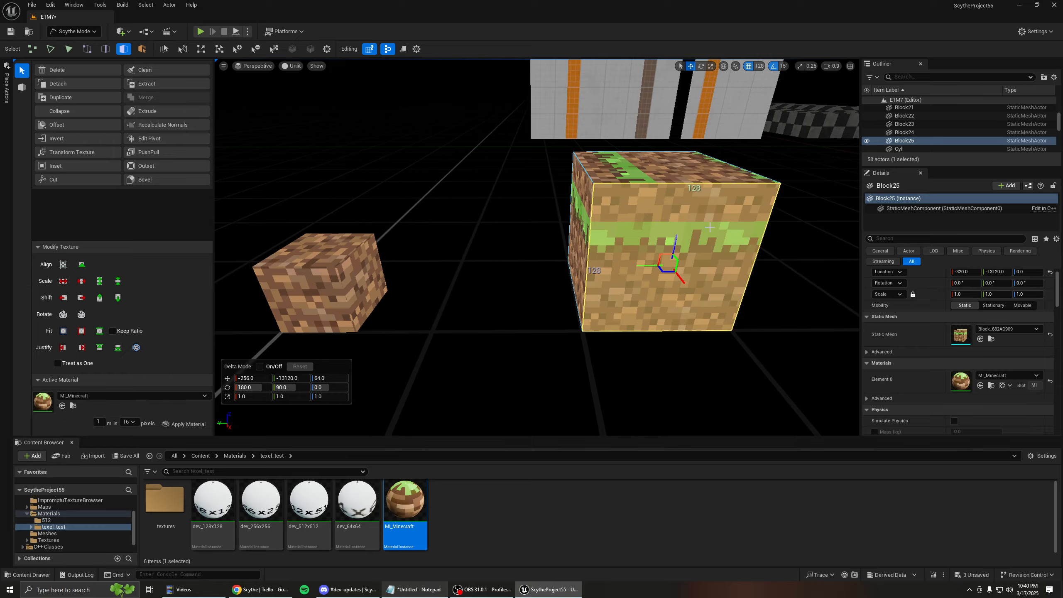
key("d")
mouse_move(748, 189)
right_mouse_down()
mouse_move(737, 194)
mouse_move(749, 207)
right_mouse_up()
key("a")
Step: Select the 64-unit cube's front face again and set the position grid snap to 64
left_click(444, 265)
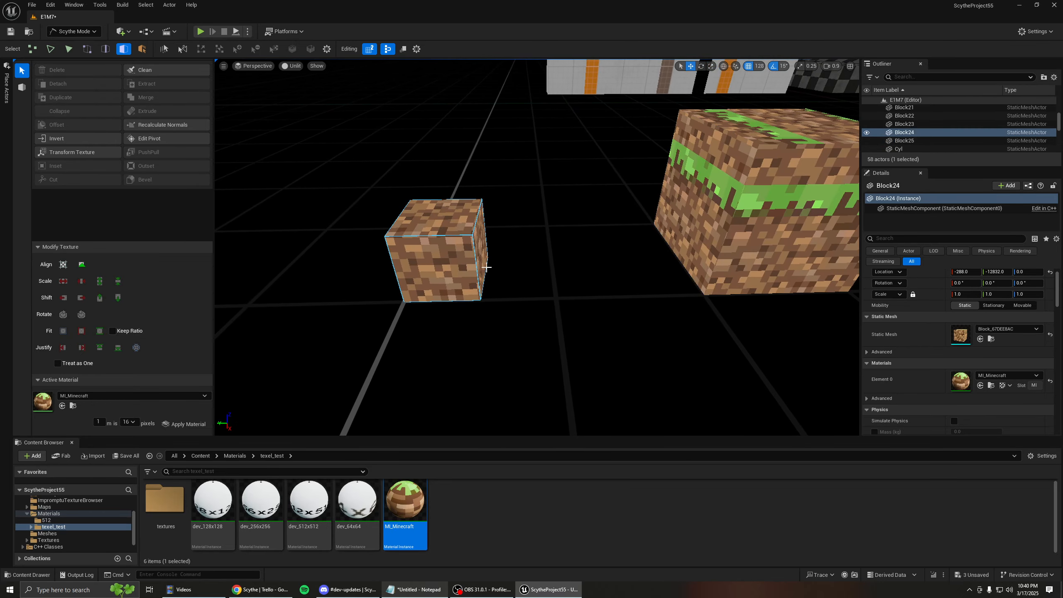
key("a")
right_click_drag(469, 268, 500, 253)
key("d")
key("a")
left_click(435, 289)
key("bracketleft")
key("bracketleft")
key("bracketright")
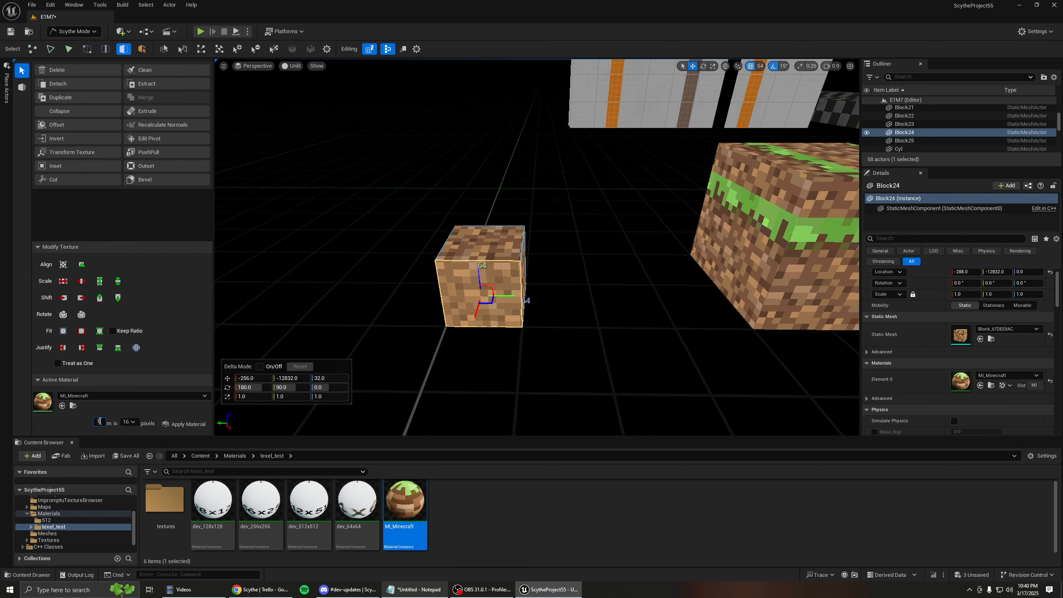
Step: Select the 128-unit cube's front face and set the texel density to 16 pixels per 1.28 m
key("d")
right_click_drag(519, 268, 561, 270)
left_click(583, 234)
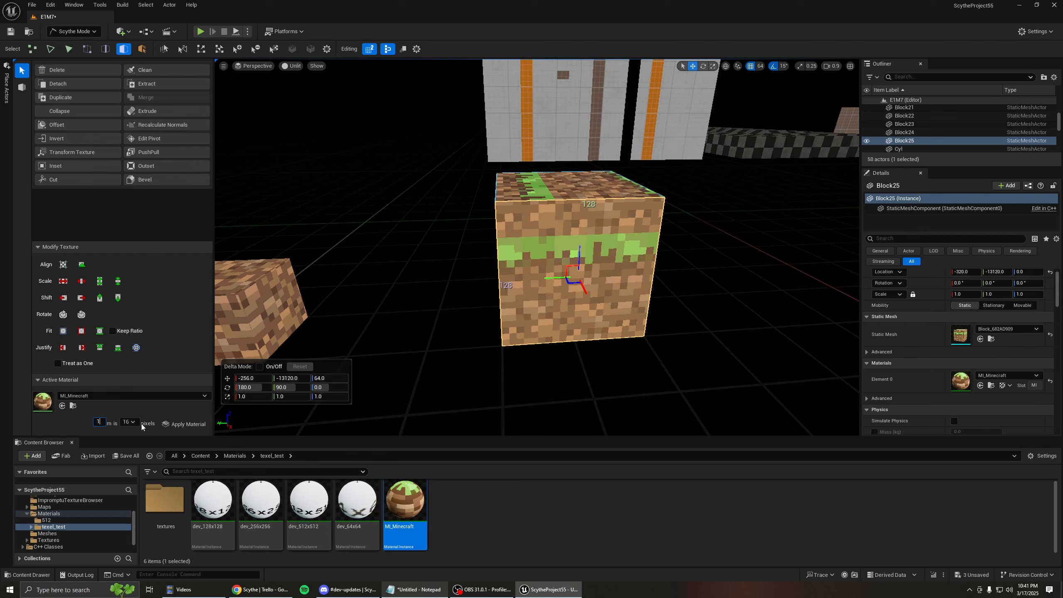
type(".28")
key("Return")
Step: Align the texture on all faces of the 128-unit cube to the grid, clear the selection and inspect the result
double_click(543, 229)
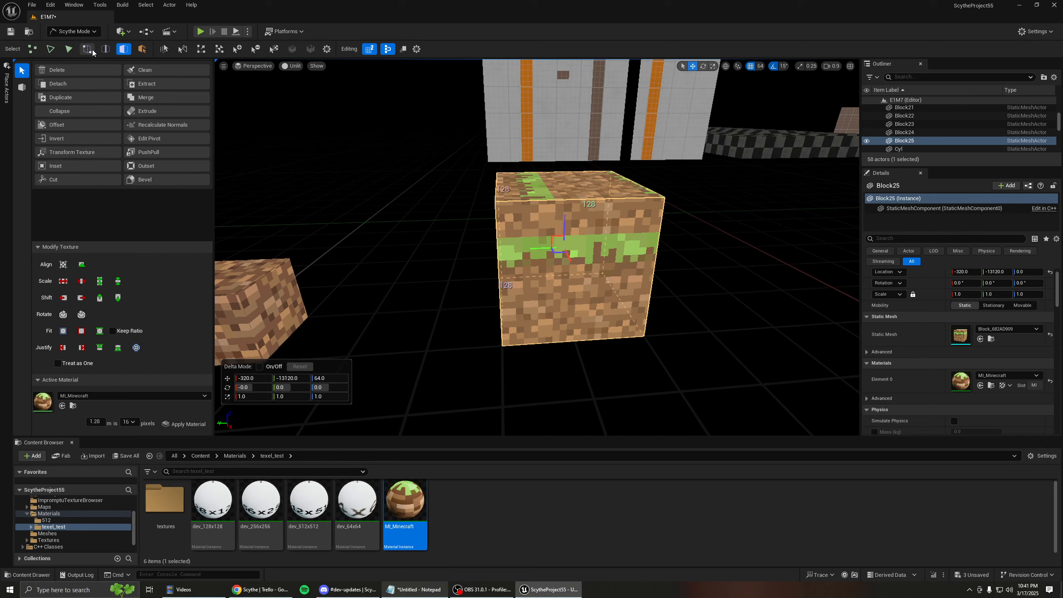
left_click(64, 264)
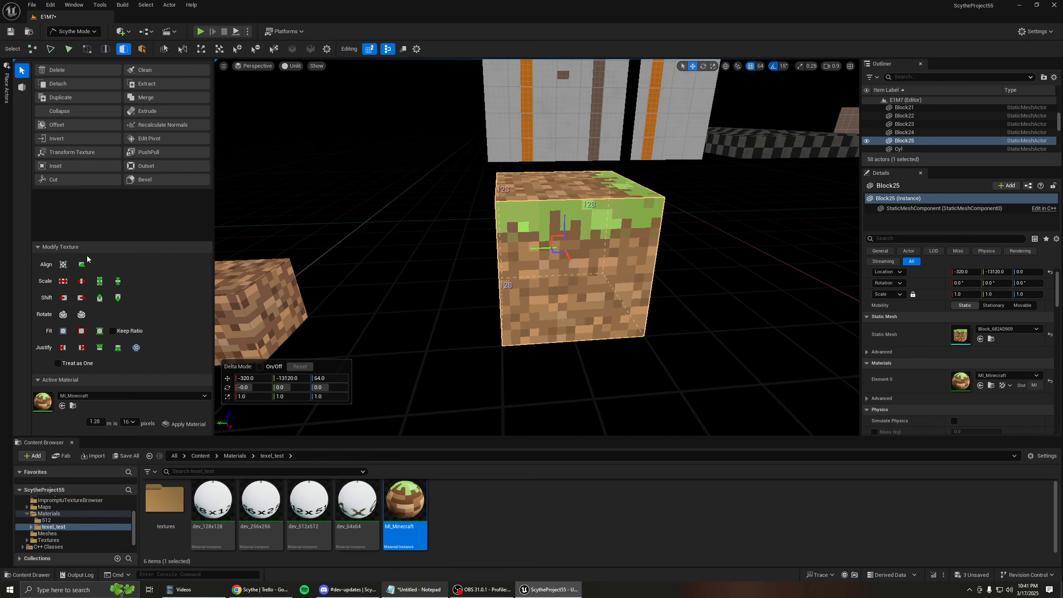
key("a")
right_click_drag(418, 251, 481, 252)
key("Escape")
right_click_drag(532, 194, 503, 194)
key("d")
key("a")
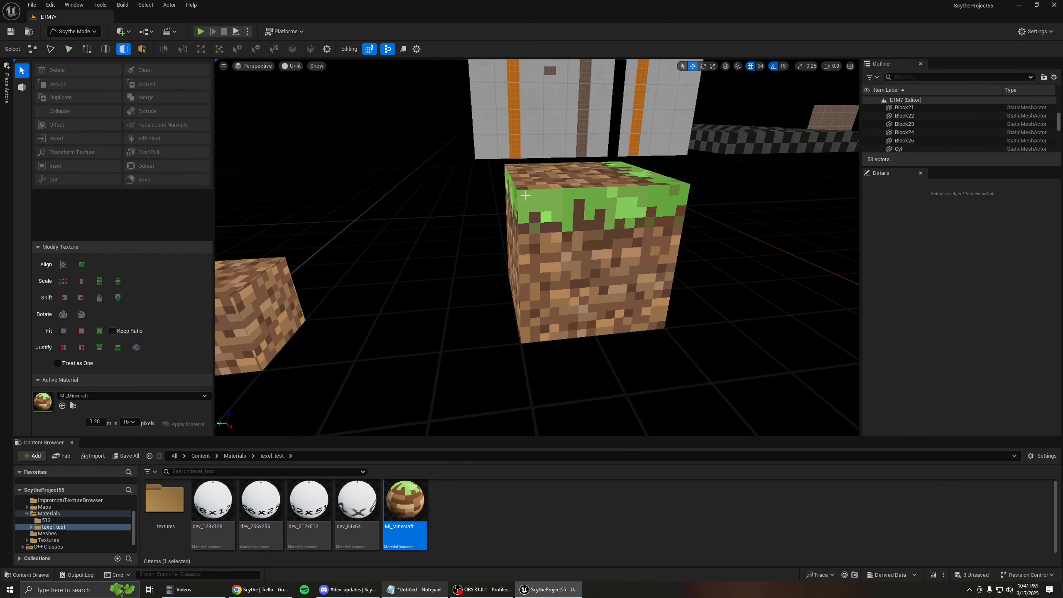
Step: Set the texel density to 16 pixels per 0.64 m and apply it to all faces of the 64-unit cube, clearing the selection
right_click_drag(481, 209, 483, 210)
key("d")
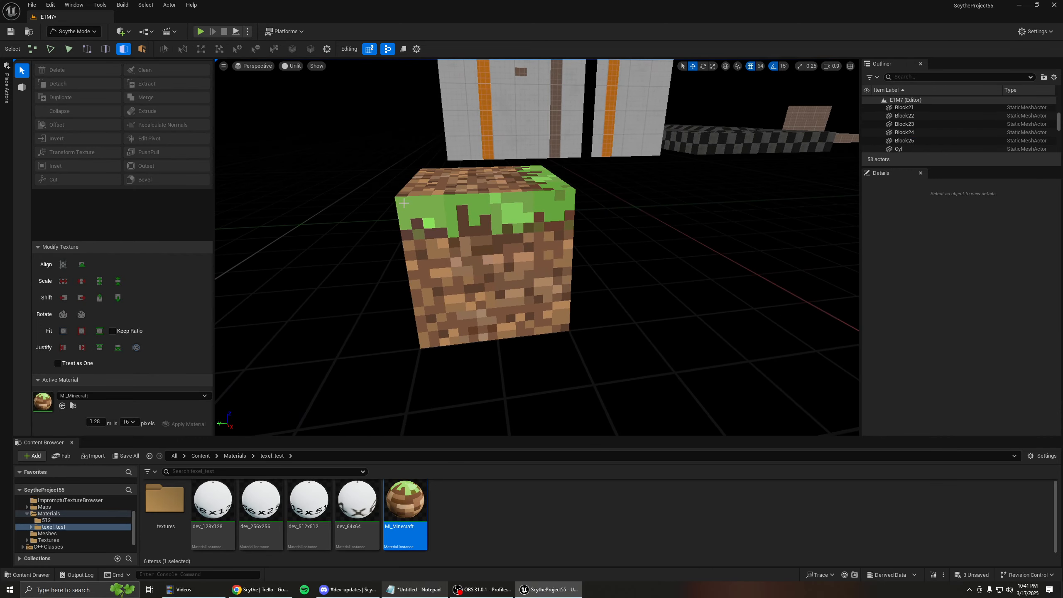
key("d")
right_click_drag(393, 235, 389, 282)
key("a")
key("d")
left_click(298, 302)
key("a")
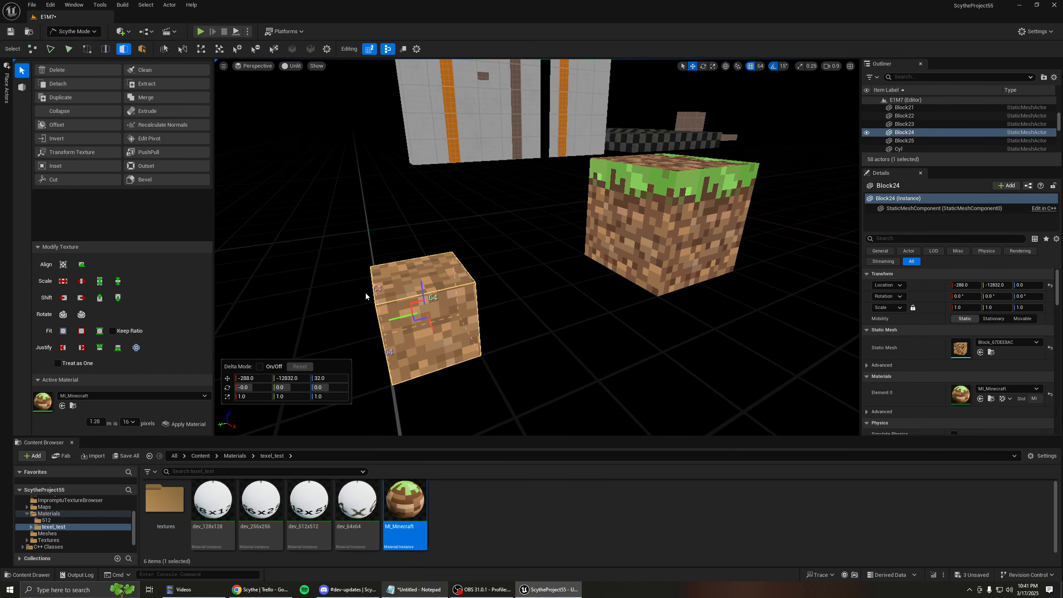
double_click(438, 269)
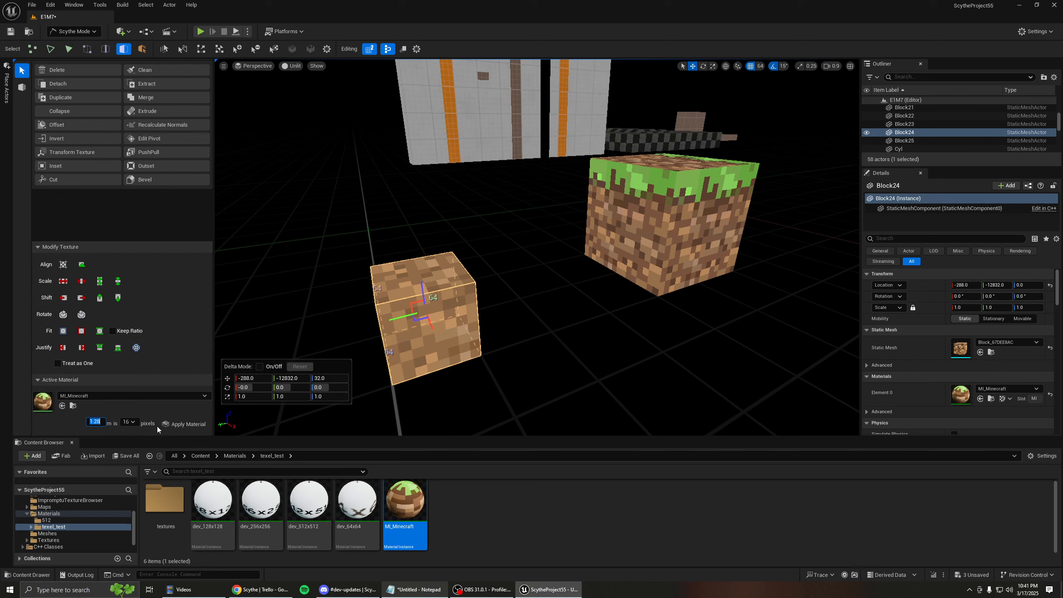
type(".64")
double_click(393, 357)
key("shift+t")
left_click(543, 268)
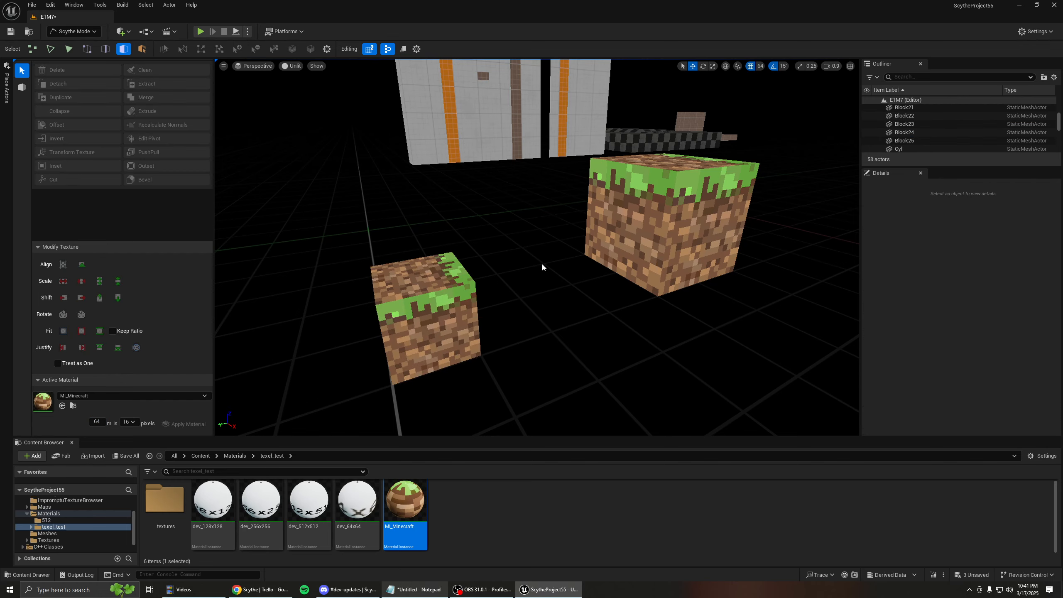
Step: Switch the editor from the power-of-two grid to the decimal grid with a position snap of 50, and save the level
key("a")
right_click_drag(543, 268, 596, 243)
scroll(543, 267, "down", 4)
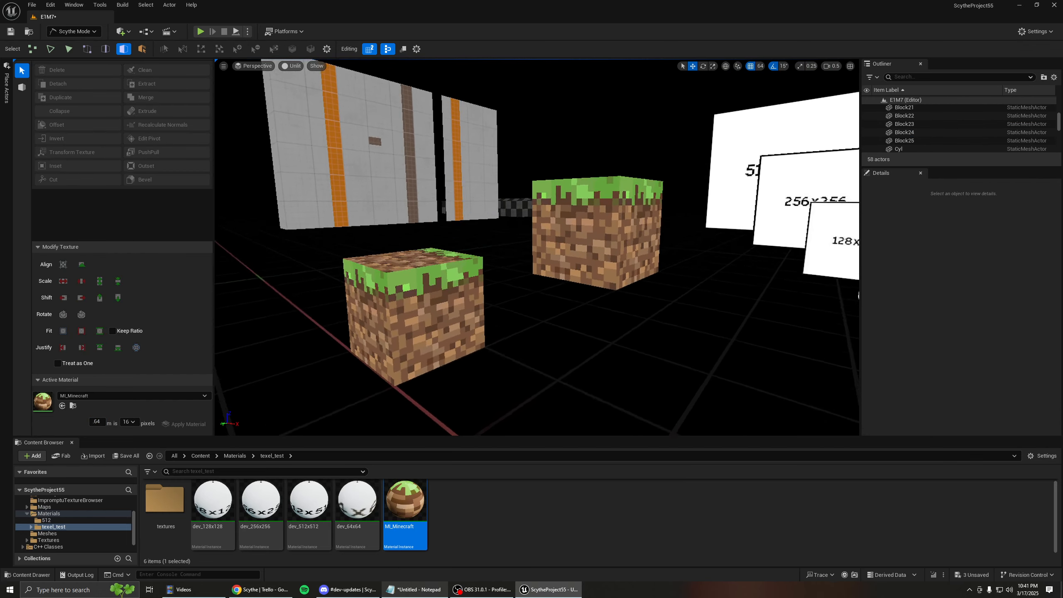
key("d")
right_click_drag(415, 180, 380, 207)
key("s")
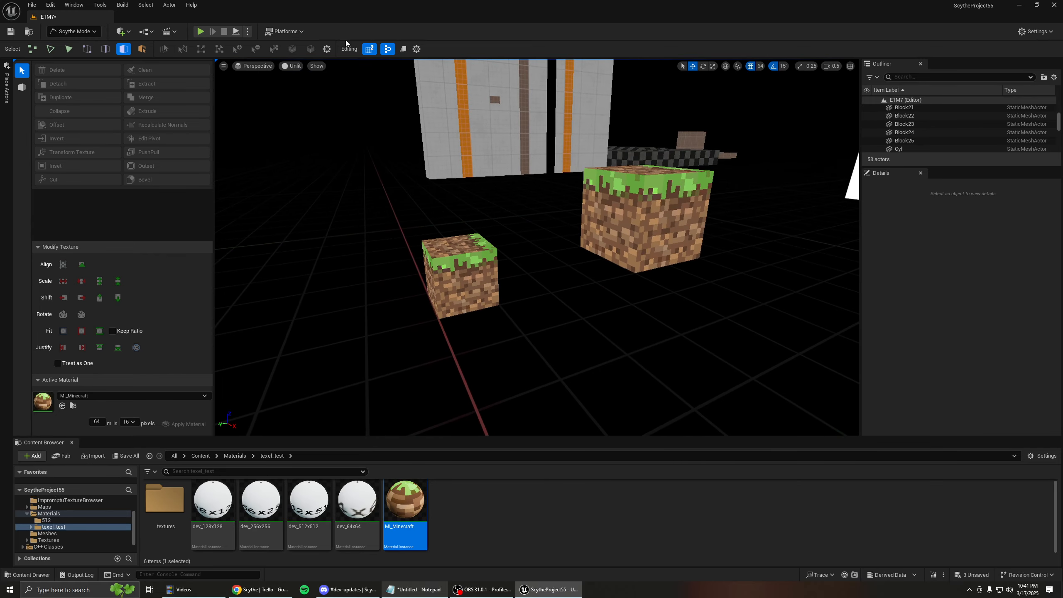
left_click(370, 49)
key("d")
right_click_drag(501, 241, 527, 232)
key("bracketleft")
key("bracketleft")
key("bracketleft")
key("bracketleft")
key("ctrl+s")
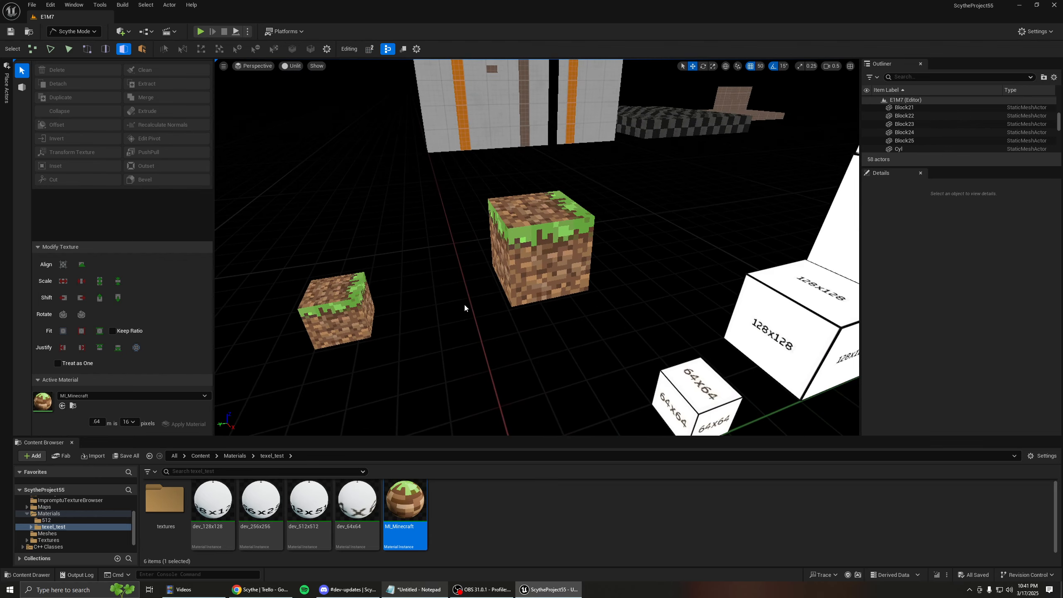
Step: Apply the M_Surface material from the Materials folder to all faces of the 128x128 cube
key("s")
right_click_drag(438, 321, 437, 323)
key("w")
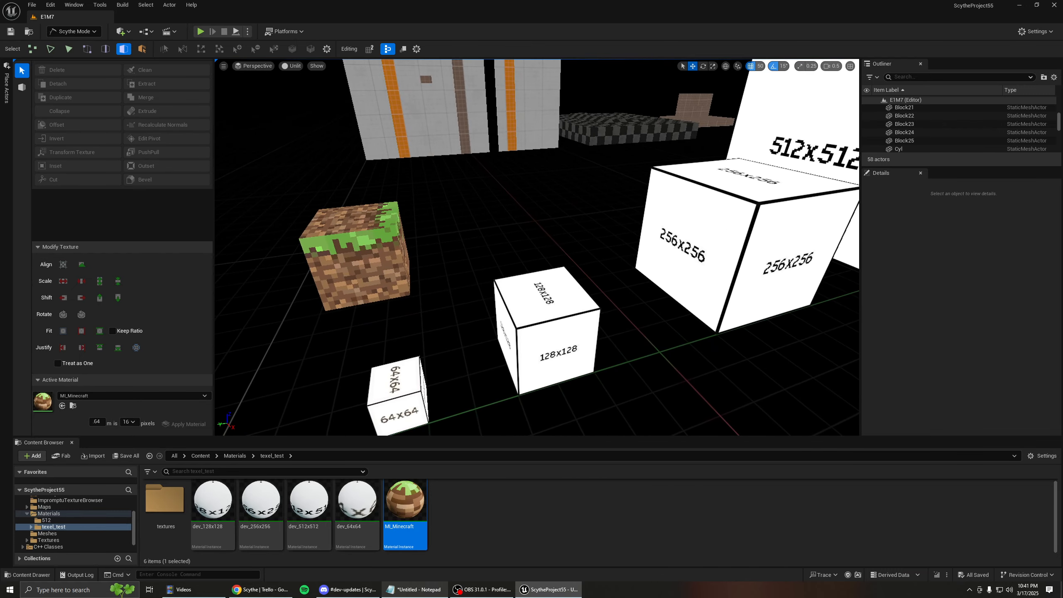
left_click(544, 295)
left_click(545, 295)
key("d")
right_click_drag(545, 296, 545, 296)
key("ctrl+a")
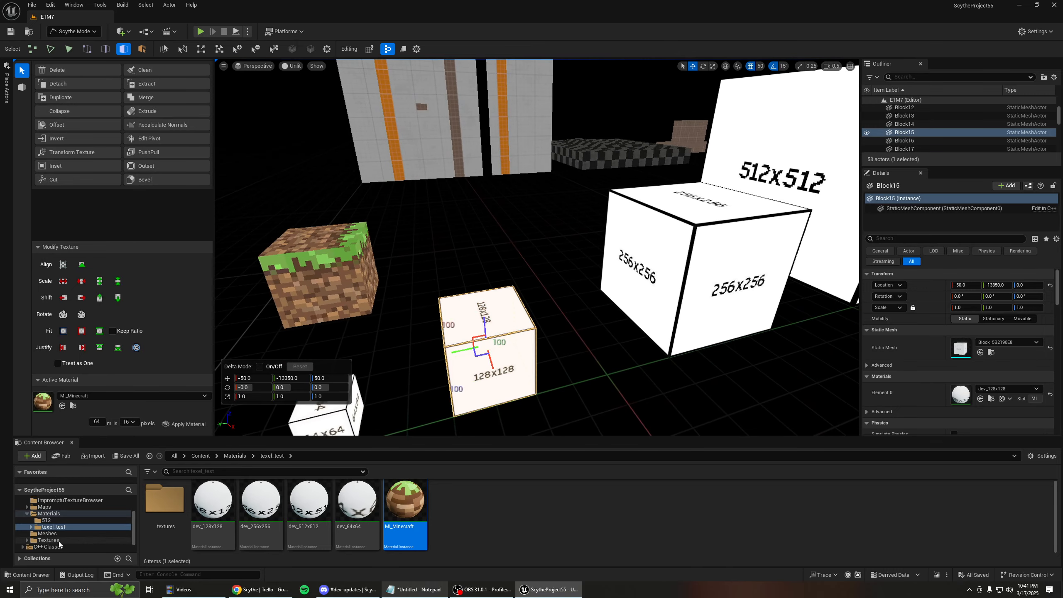
left_click(47, 513)
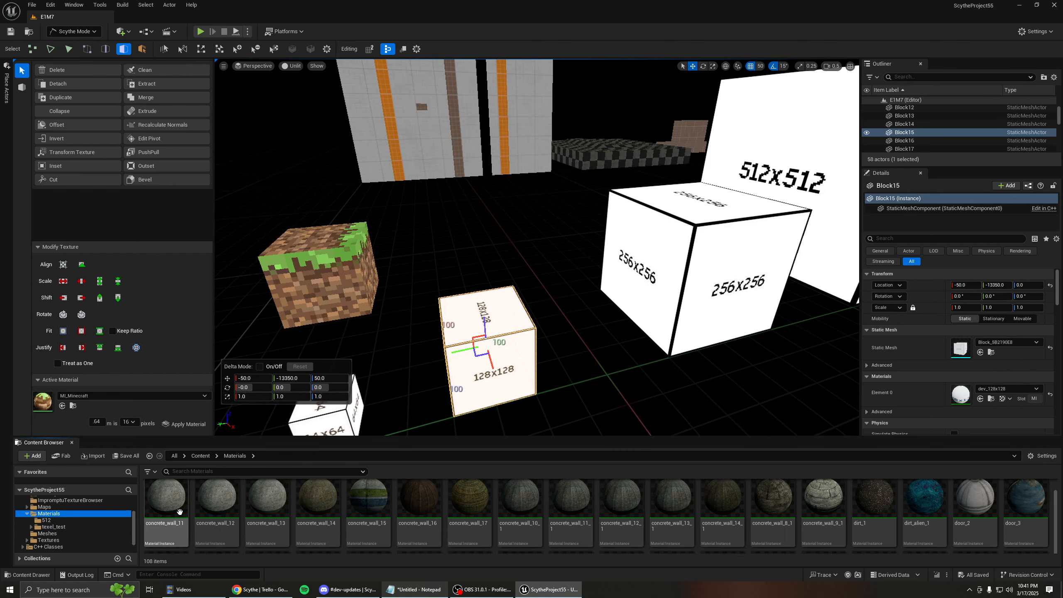
scroll(318, 521, "down", 2)
scroll(321, 524, "down", 3)
left_click(166, 507)
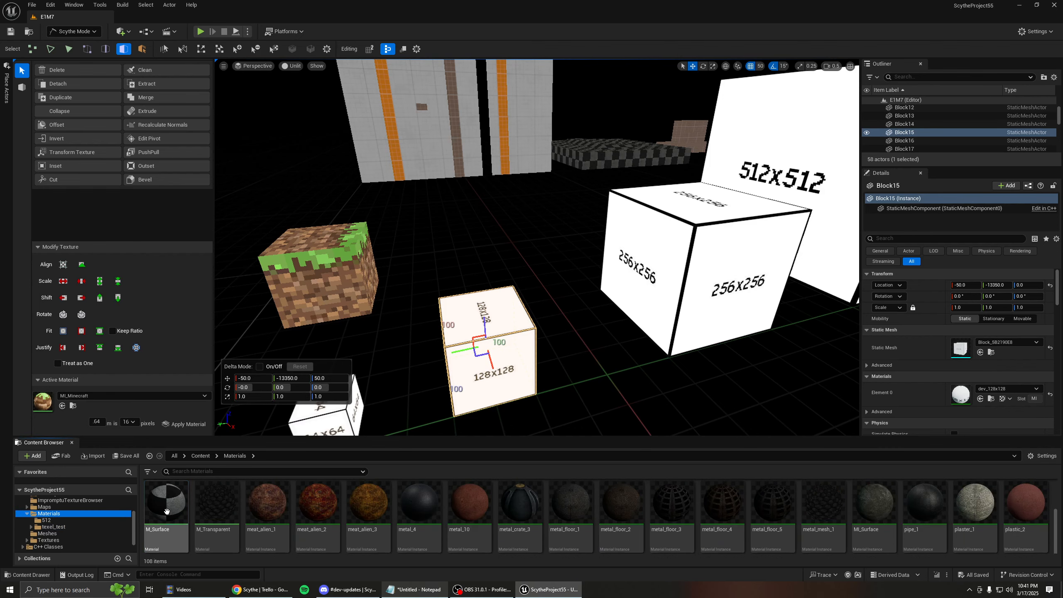
key("shift+t")
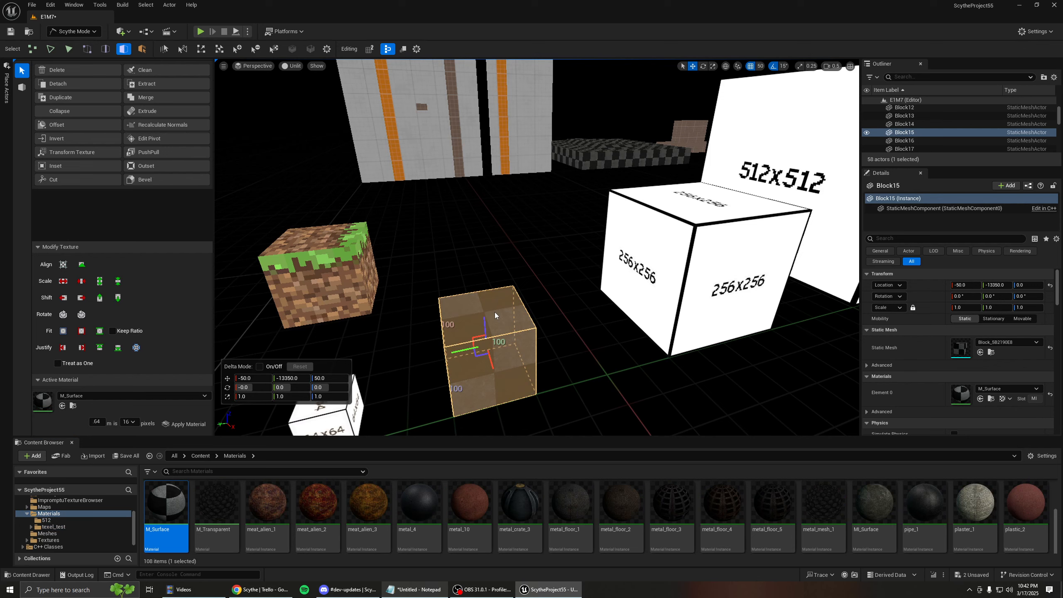
Step: Set the texel density to 128 pixels per 1 m, reapply M_Surface to the cube and clear the selection
left_click(128, 421)
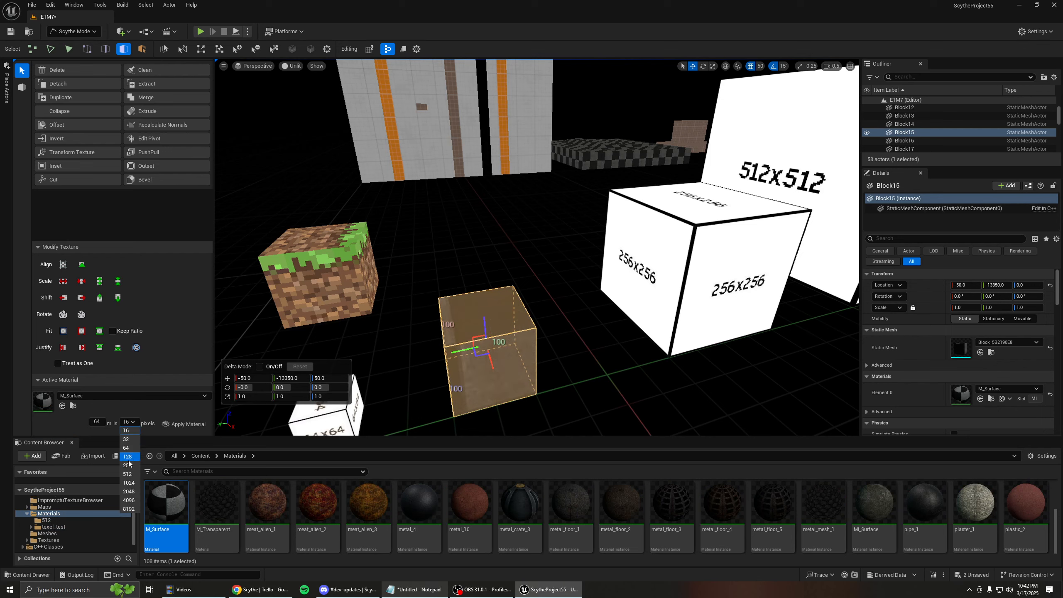
left_click(127, 458)
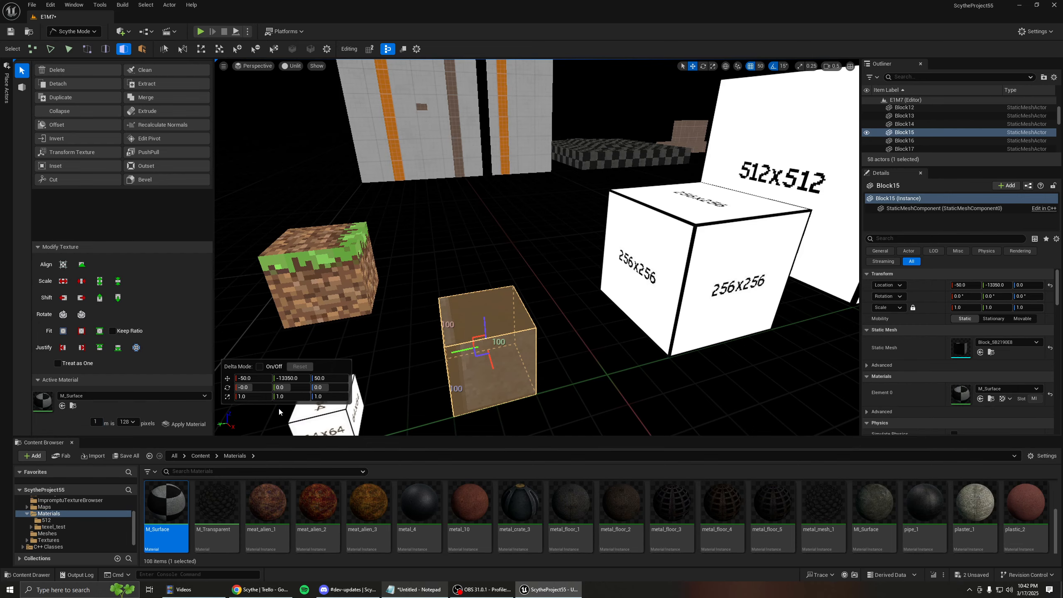
right_click_drag(412, 376, 565, 364)
key("shift+t")
key("Escape")
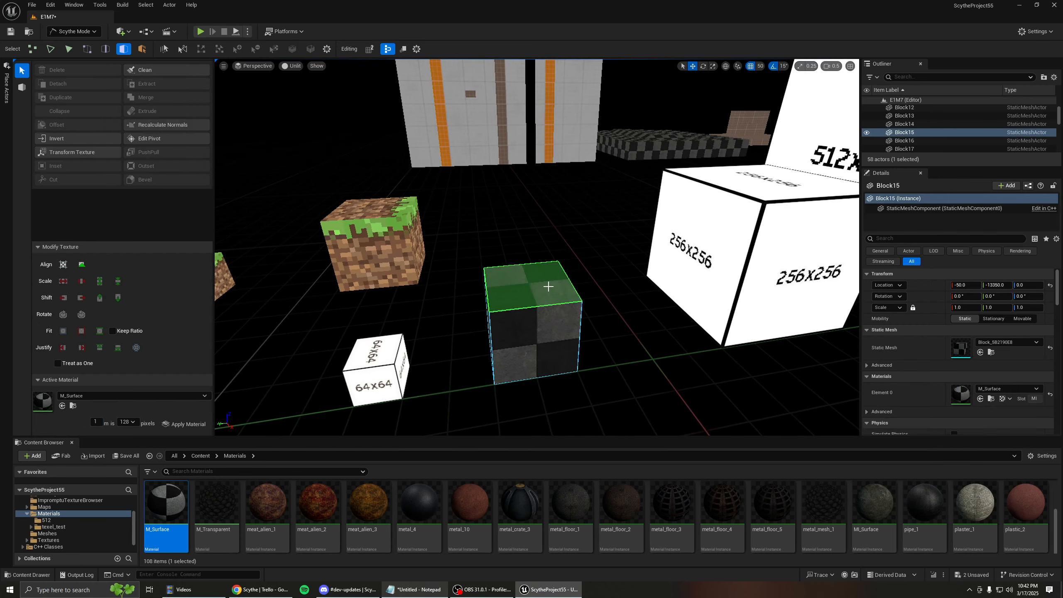
Step: Extrude the checkered cube's top face upward by about 100 units and extrude a side face outward
left_click(548, 288)
right_click_drag(549, 287, 534, 245)
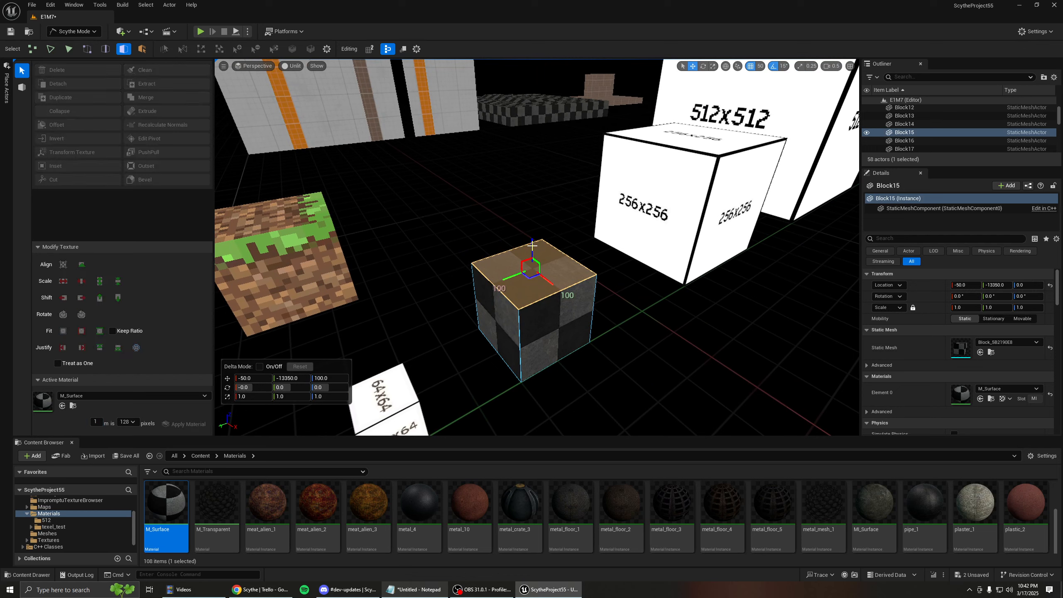
left_click_drag(532, 245, 526, 152)
right_click_drag(527, 152, 502, 161)
left_click(497, 249)
mouse_move(496, 248)
right_mouse_down()
mouse_move(515, 250)
mouse_move(496, 248)
right_mouse_up()
left_click_drag(497, 248, 625, 303, "shift")
right_click_drag(625, 302, 523, 226)
Step: Extrude the raised section's face on the grass-block side outward in two passes to lengthen the checkered block
left_click(498, 218)
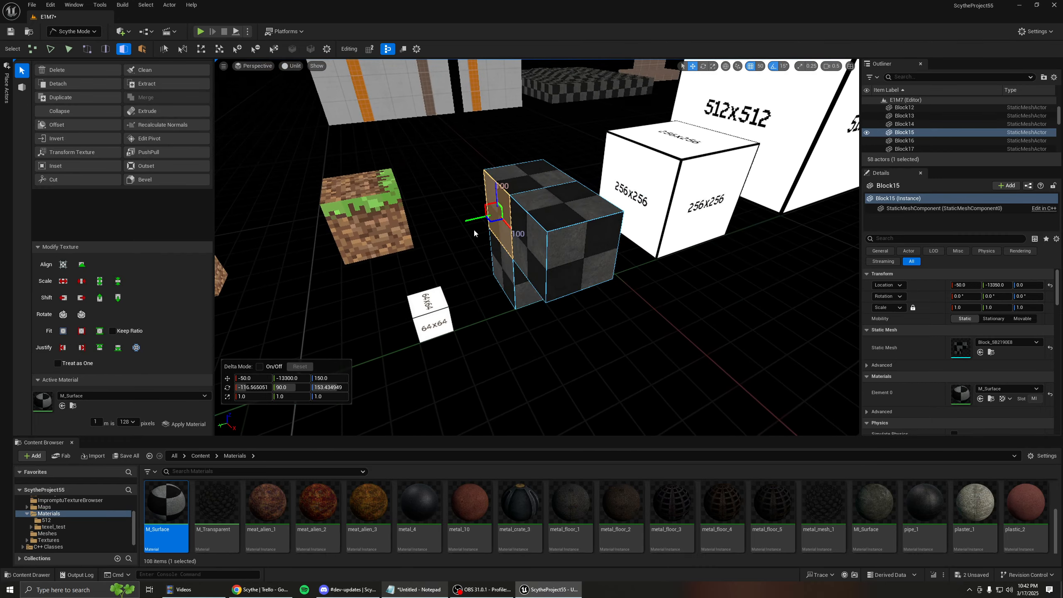
left_click_drag(469, 219, 400, 235, "shift")
right_click_drag(440, 247, 494, 256)
left_click_drag(367, 271, 292, 321, "shift")
Step: Extrude the lengthened section's side outward to widen the checkered block into a platform
right_click_drag(498, 268, 479, 248)
left_click(513, 270)
left_click_drag(546, 284, 737, 363, "shift")
right_click_drag(486, 281, 485, 281)
left_click_drag(486, 281, 468, 341)
Step: Push the middle face at the end of the checkered platform inward by 50 units to form a notch
right_click_drag(520, 295, 484, 301)
left_click(540, 300)
left_click(472, 288)
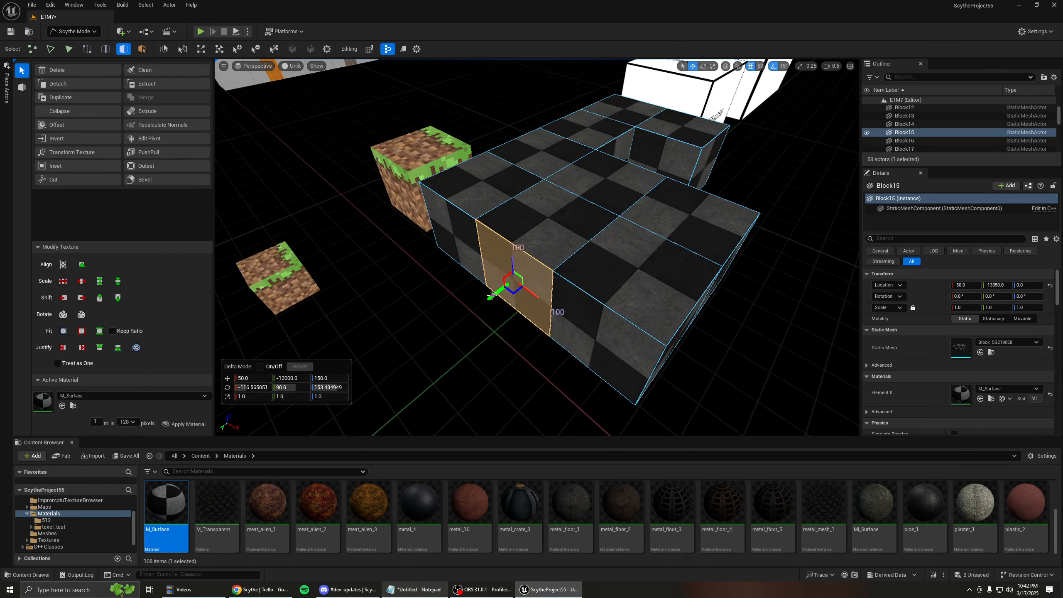
left_click_drag(491, 296, 542, 263, "shift")
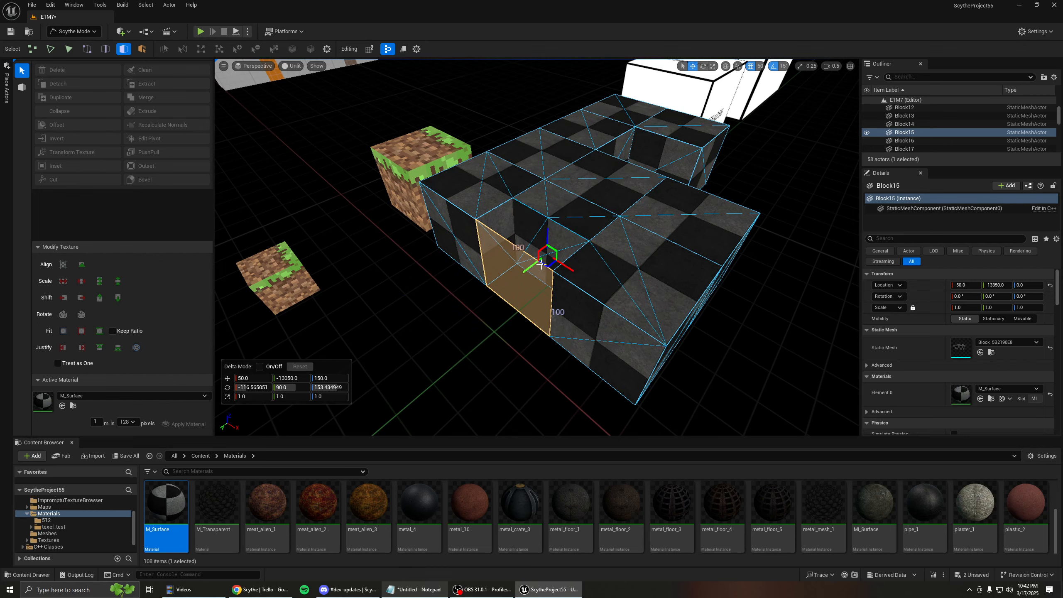
Step: Switch to edge selection and select the vertical edge at the notch's inner corner
left_click(484, 313)
key("w")
right_click_drag(484, 313, 556, 278)
left_click(527, 290)
key("2")
left_click(516, 285)
left_click(53, 50)
Step: Examine the triangle edges across the platform's top surface around the notch
key("w")
key("d")
key("a")
key("d")
mouse_move(675, 226)
right_mouse_down()
mouse_move(627, 228)
mouse_move(720, 209)
mouse_move(718, 231)
mouse_move(712, 217)
mouse_move(666, 228)
right_mouse_up()
key("a")
key("w")
key("s")
key("w")
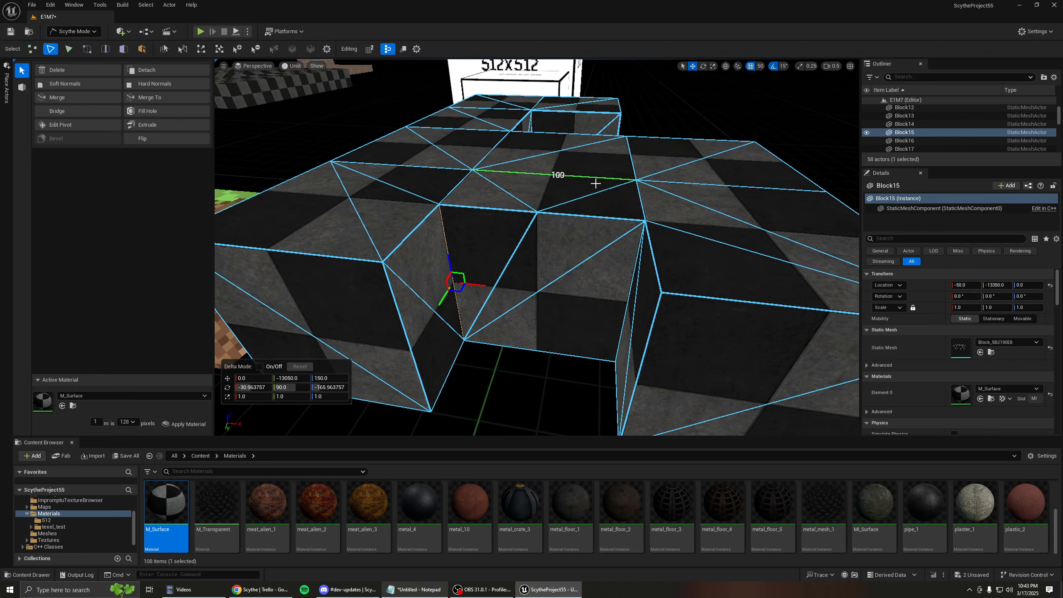
key("d")
right_click_drag(595, 183, 636, 184)
key("a")
right_click_drag(570, 188, 555, 188)
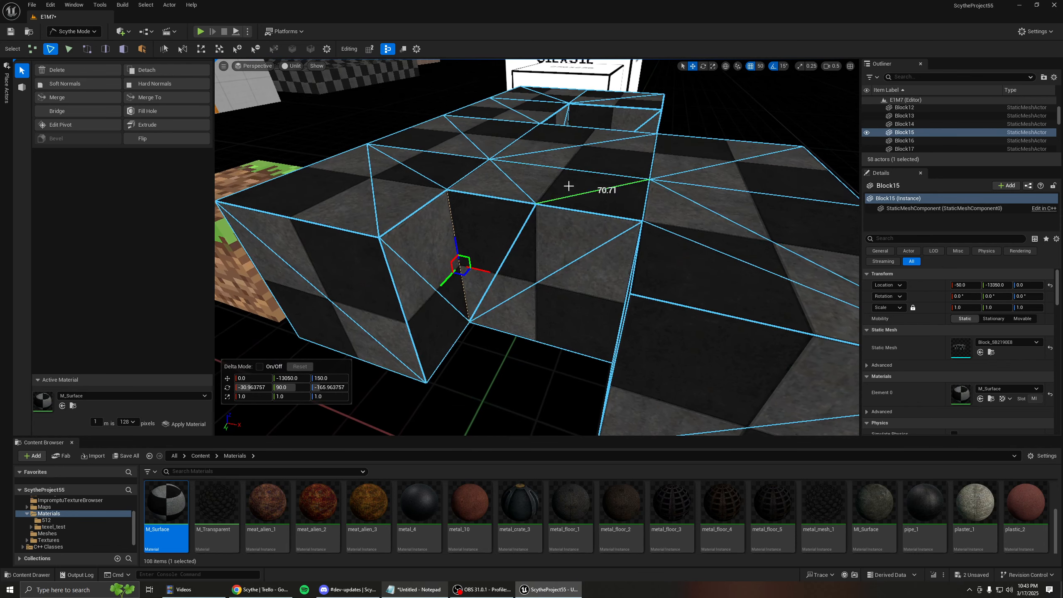
Step: Select all polygon faces of the checkered platform and retriangulate them with Clean
key("6")
left_click(395, 203)
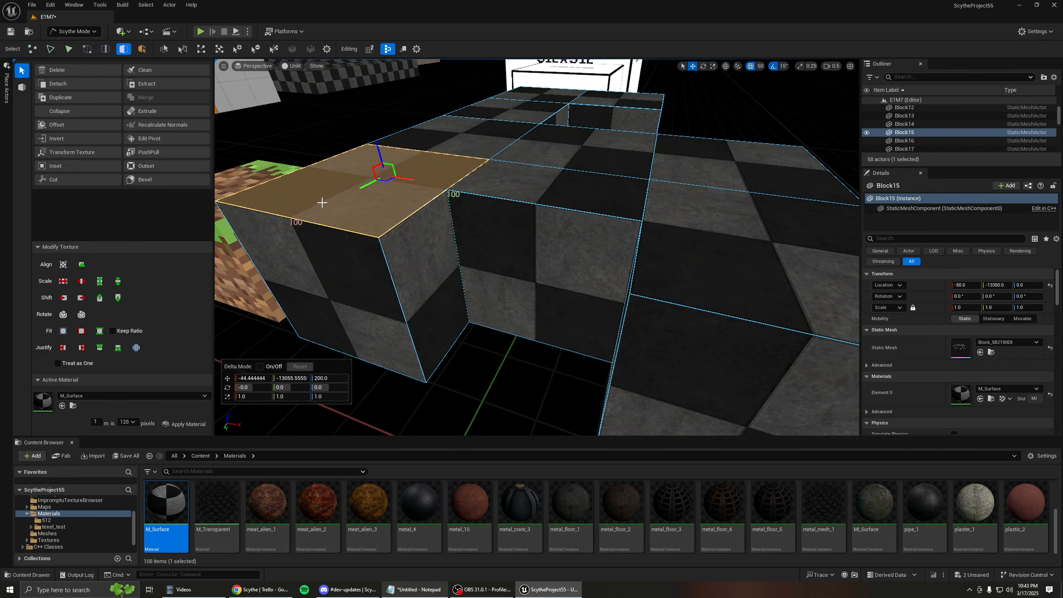
key("ctrl+a")
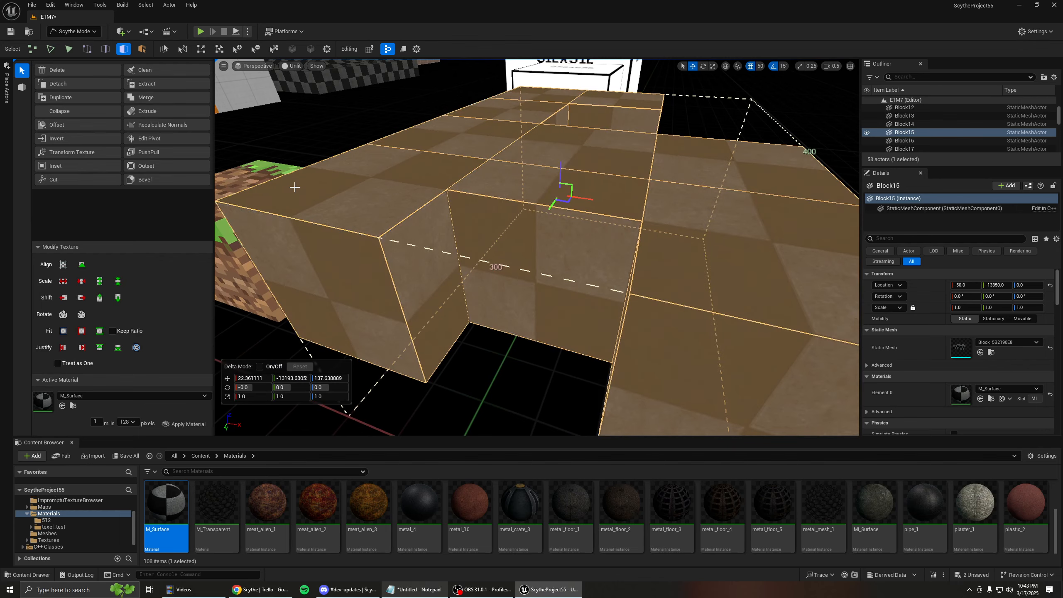
left_click(149, 69)
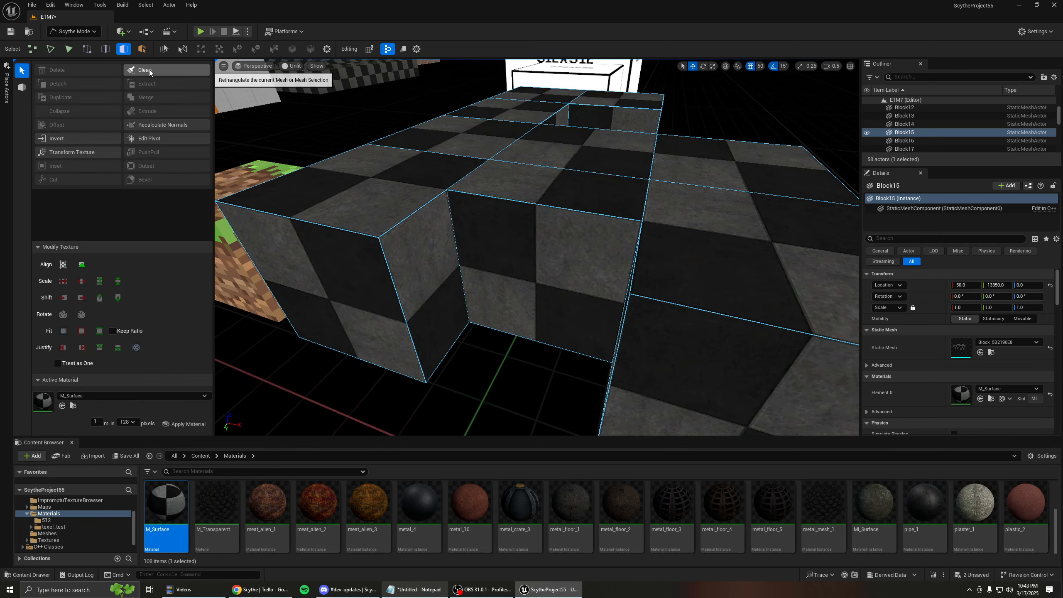
Step: Return to triangle edge selection and inspect the cleaned triangulation around the notch
left_click(51, 50)
left_click_drag(418, 209, 469, 211, "alt")
right_click_drag(443, 204, 419, 204)
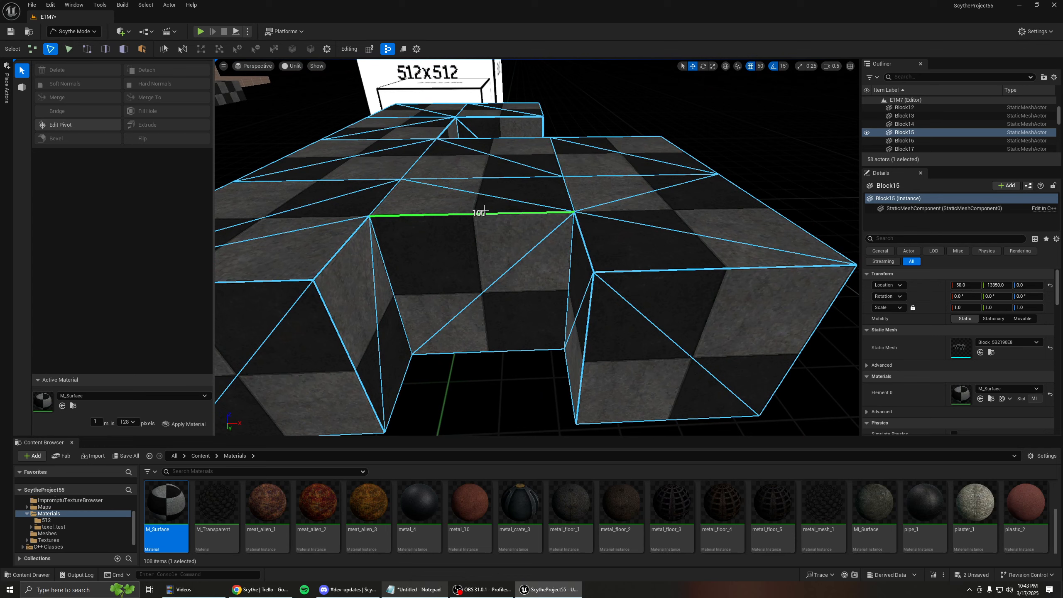
right_click_drag(538, 201, 510, 196)
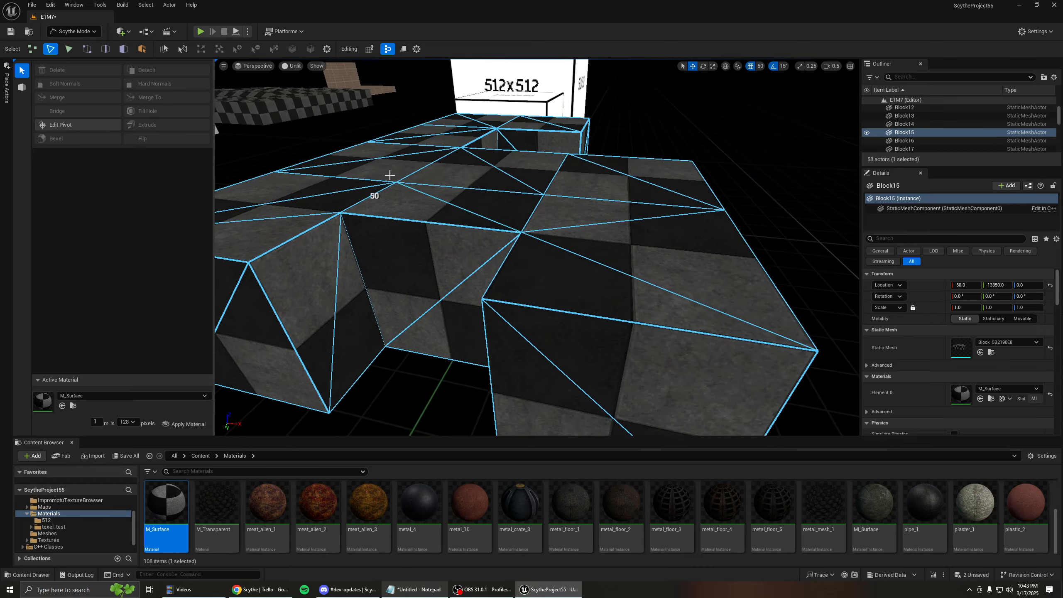
right_click_drag(443, 167, 514, 159)
Step: Switch to polygon edge selection and pick the notch's upper back edge and the neighbouring section's upper end edge
key("5")
left_click(495, 257)
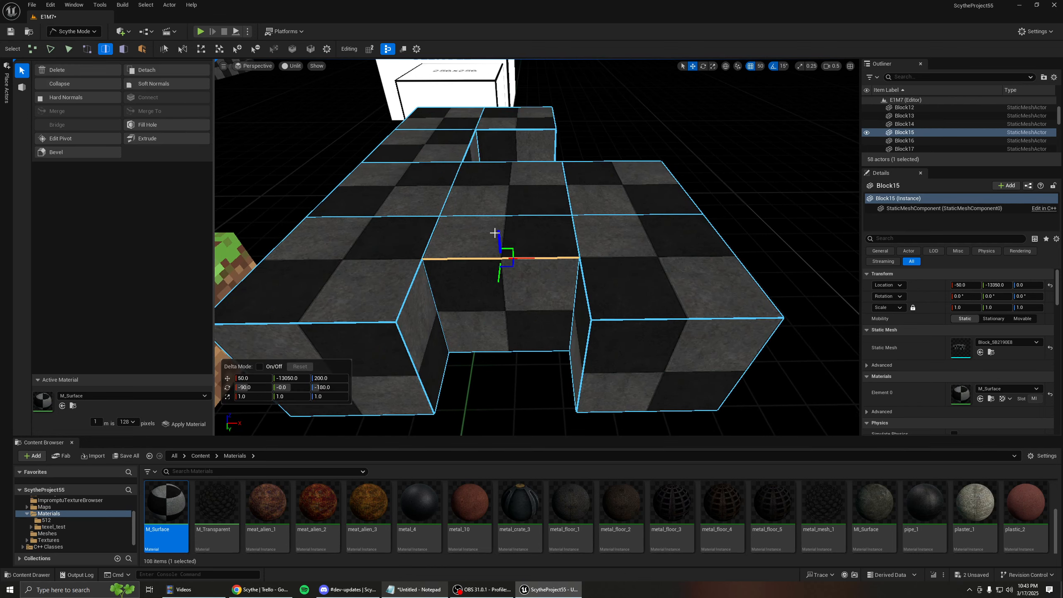
left_click(451, 218)
right_click_drag(451, 218, 377, 265)
left_click(335, 232)
left_click(380, 277)
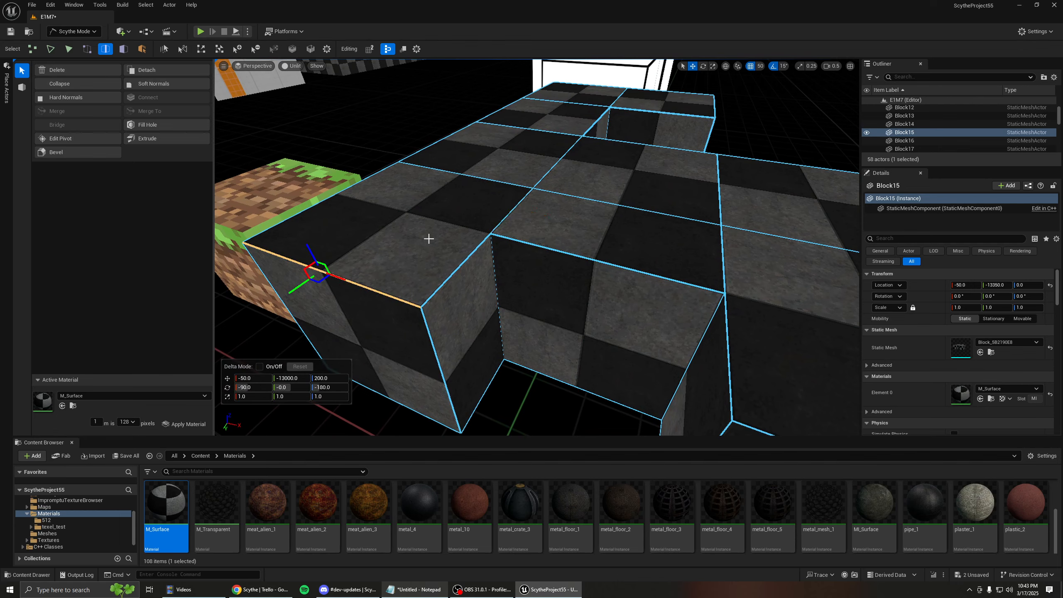
right_click_drag(469, 172, 471, 189)
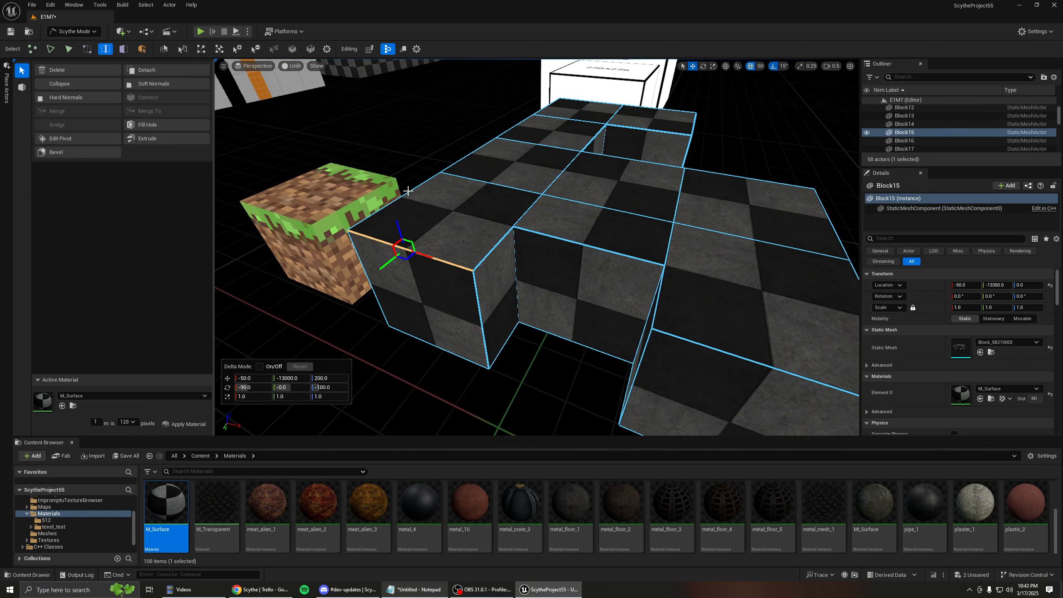
right_click_drag(484, 252, 481, 218)
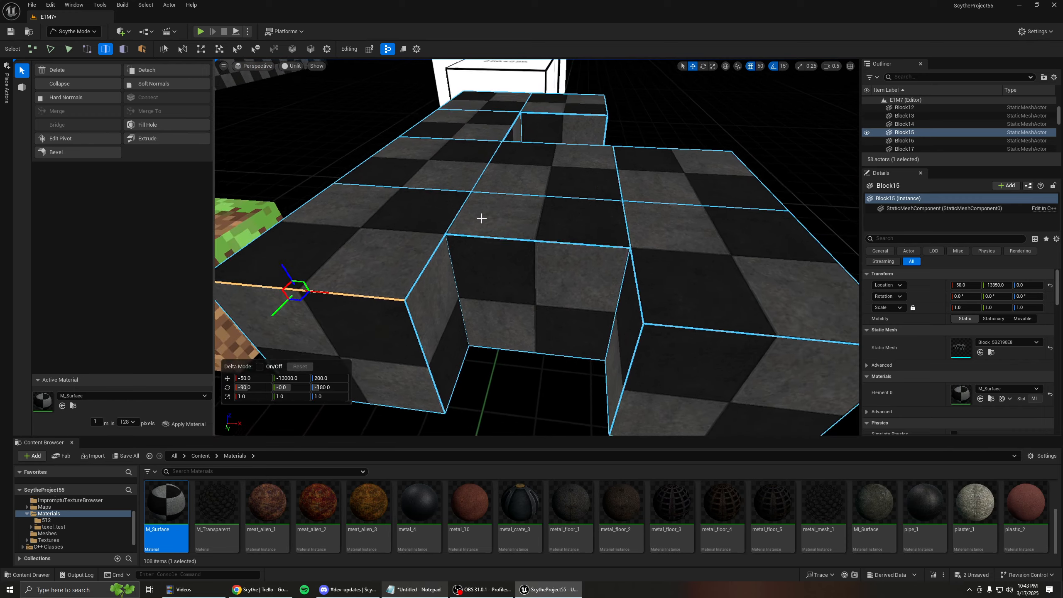
scroll(506, 213, "up", 3)
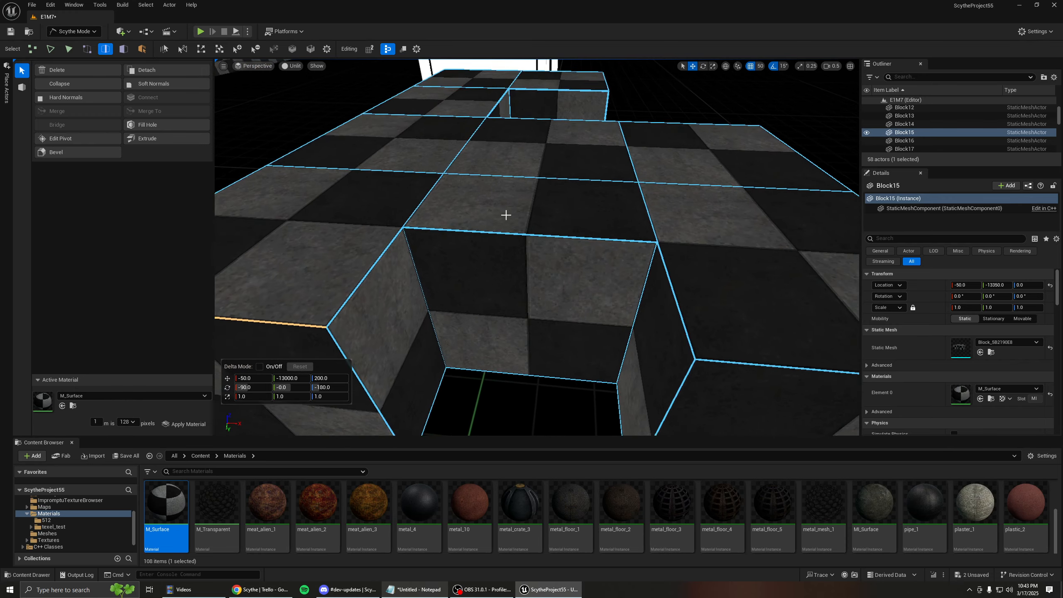
Step: Select individual polygon edges around the notch, finishing with its upper back edge, and inspect the surrounding top surface
left_click(491, 233)
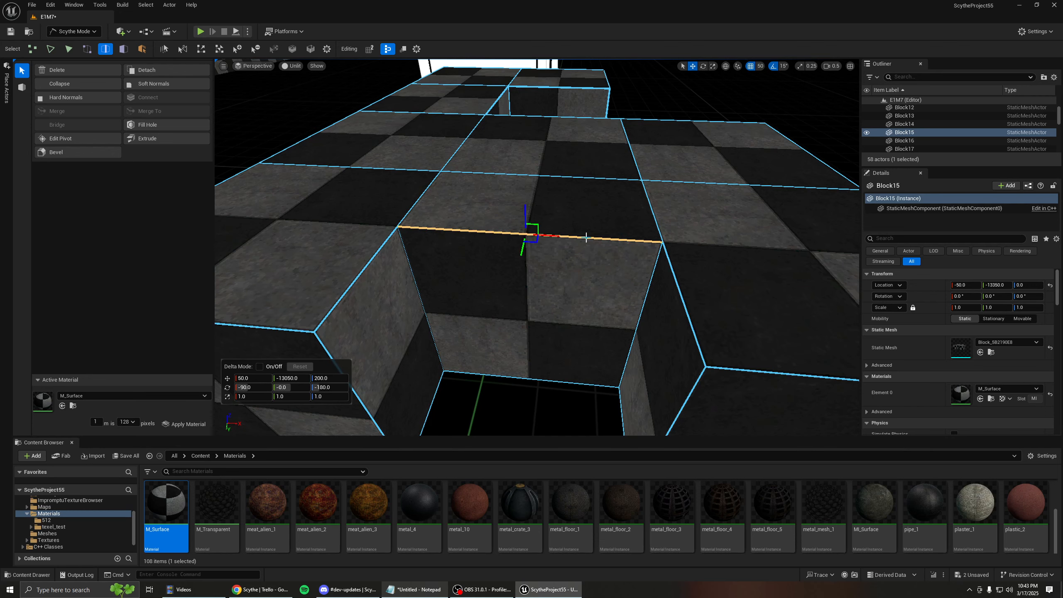
left_click(370, 258)
left_click(422, 194)
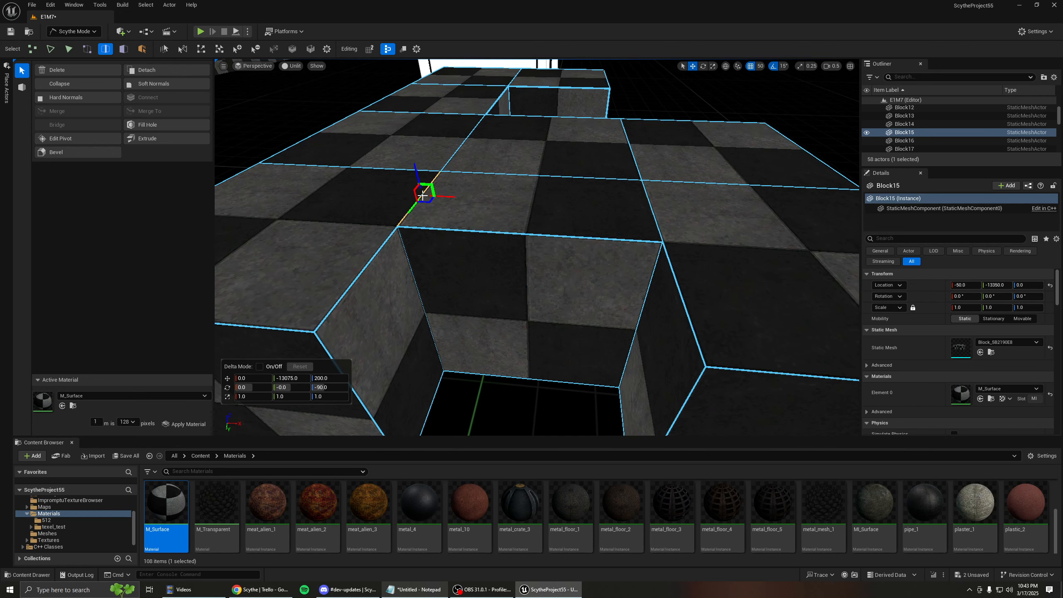
key("a")
mouse_move(422, 196)
right_mouse_down()
mouse_move(422, 204)
mouse_move(422, 183)
right_mouse_up()
left_click(429, 182)
key("d")
left_click(533, 234)
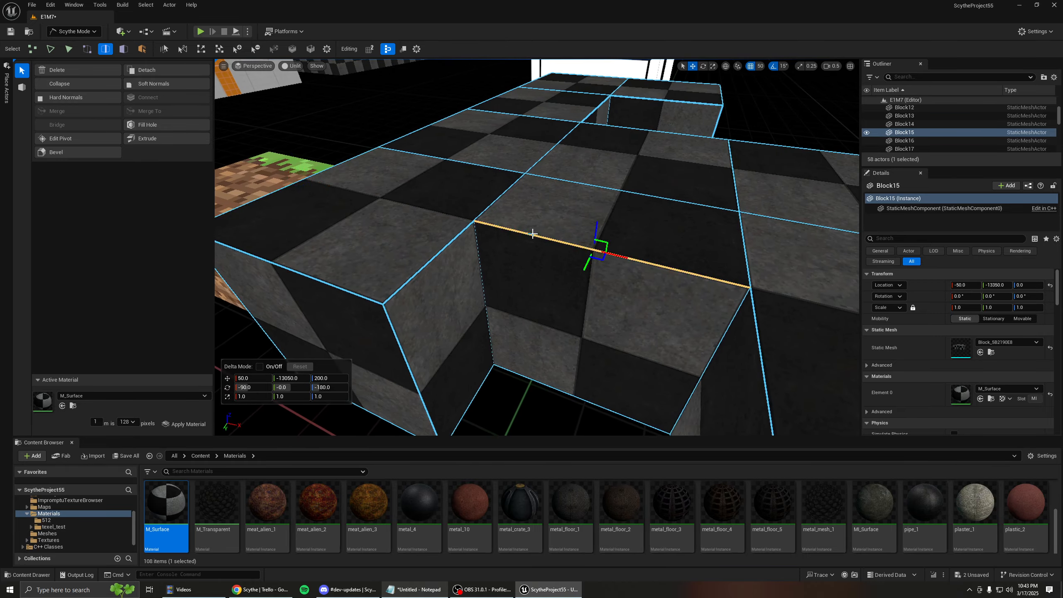
key("d")
right_click_drag(524, 205, 548, 204)
key("a")
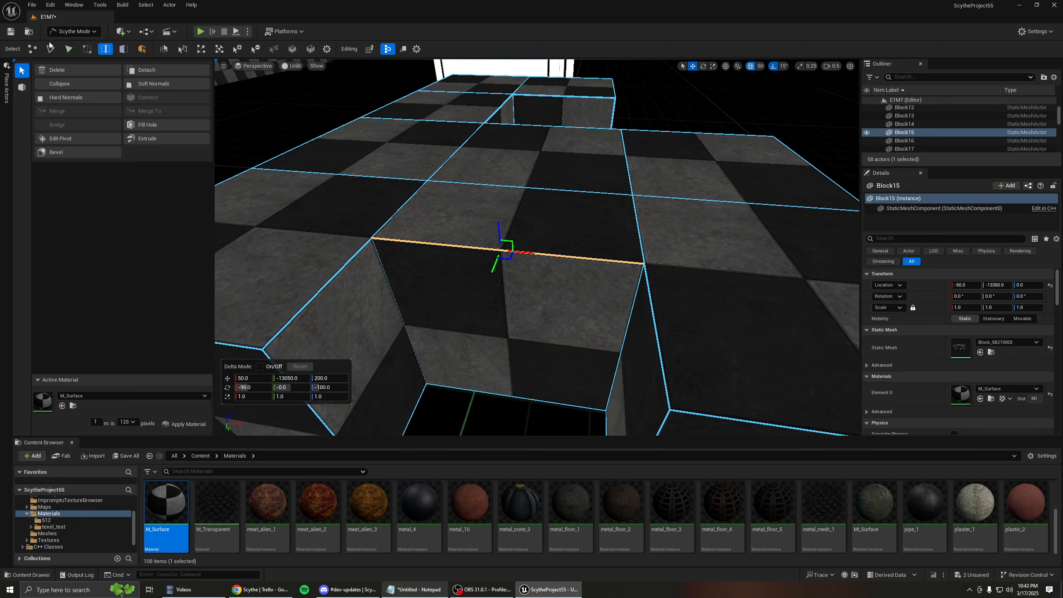
Step: Open the checkered platform in Modeling Mode's PolyGroup Edit and apply SimplifyByGroups with all faces selected
left_click(85, 34)
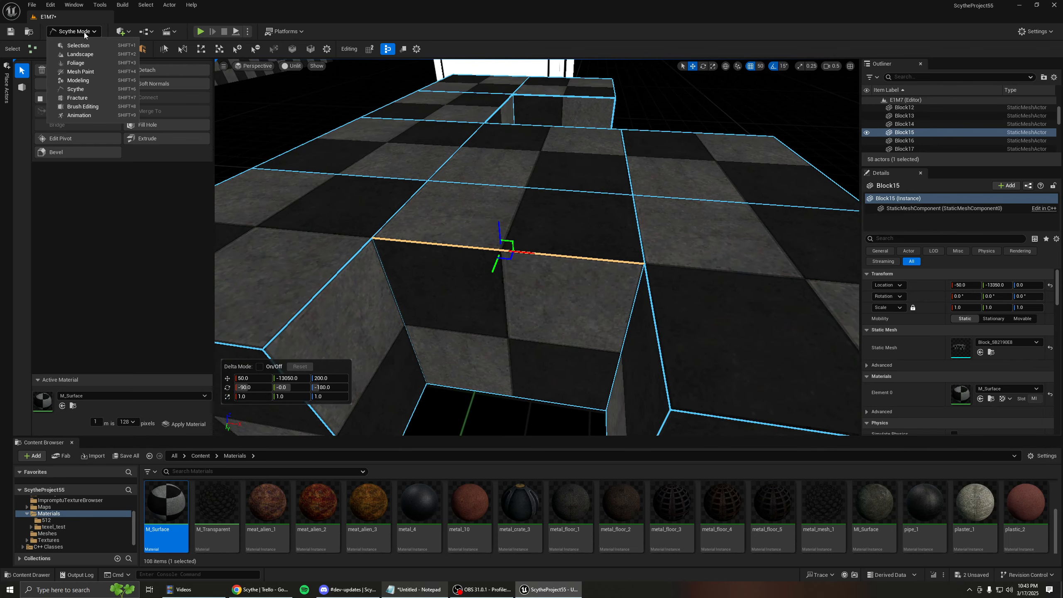
left_click(81, 82)
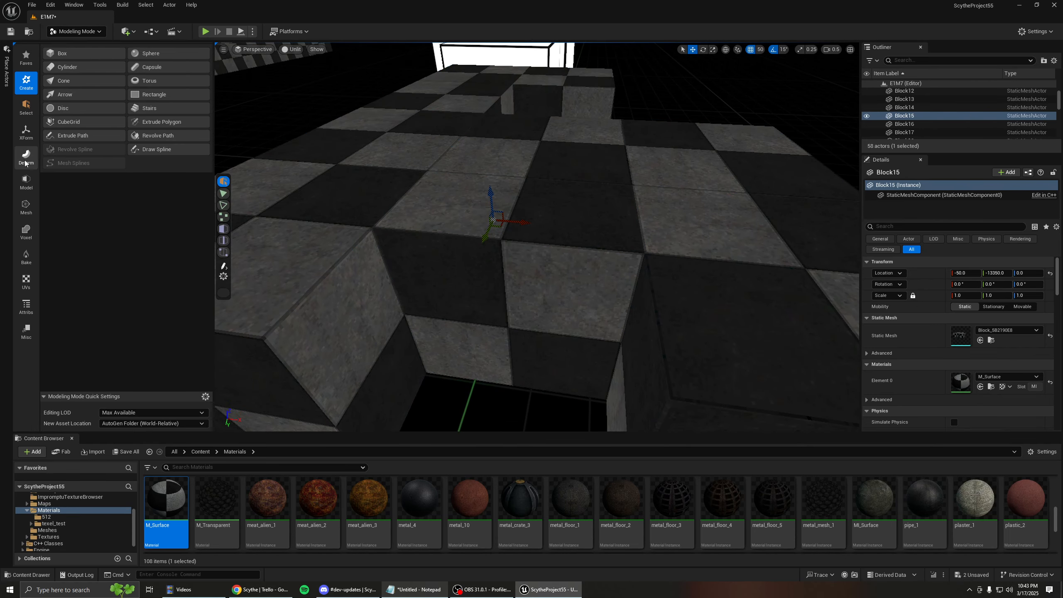
left_click(26, 156)
left_click(24, 184)
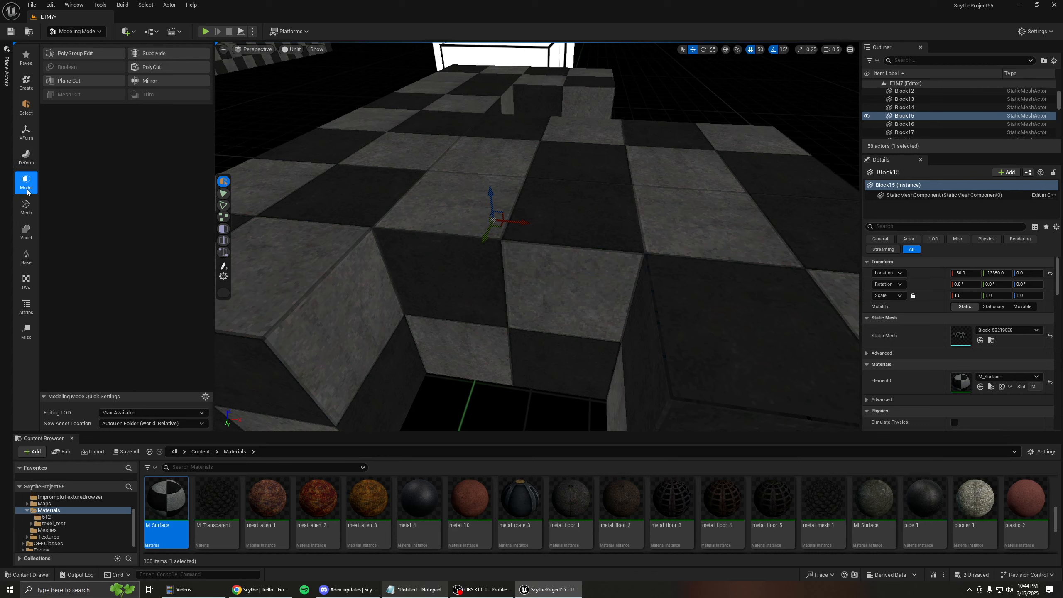
left_click(75, 53)
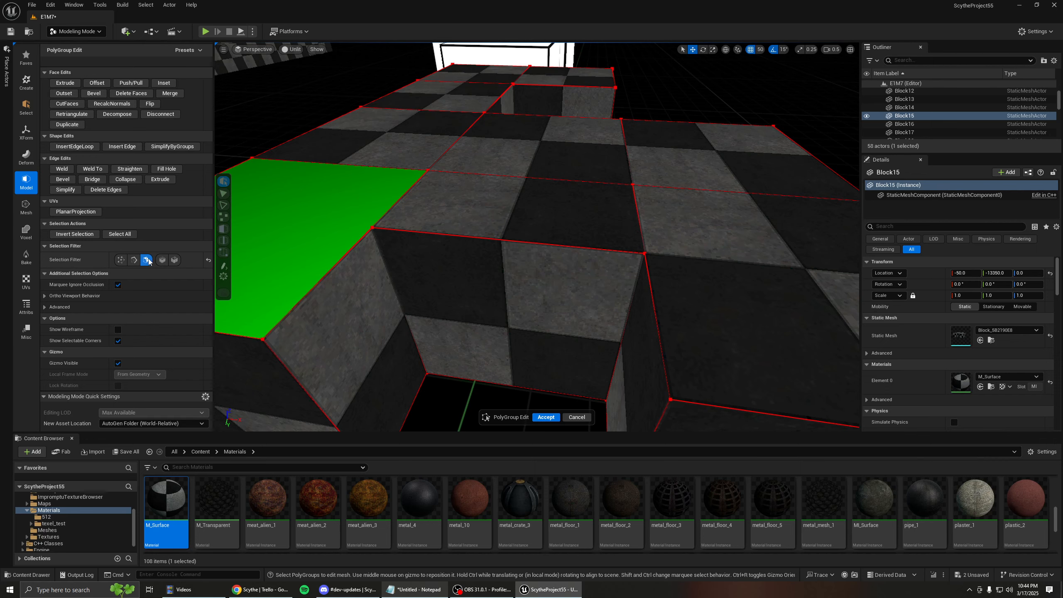
left_click(119, 234)
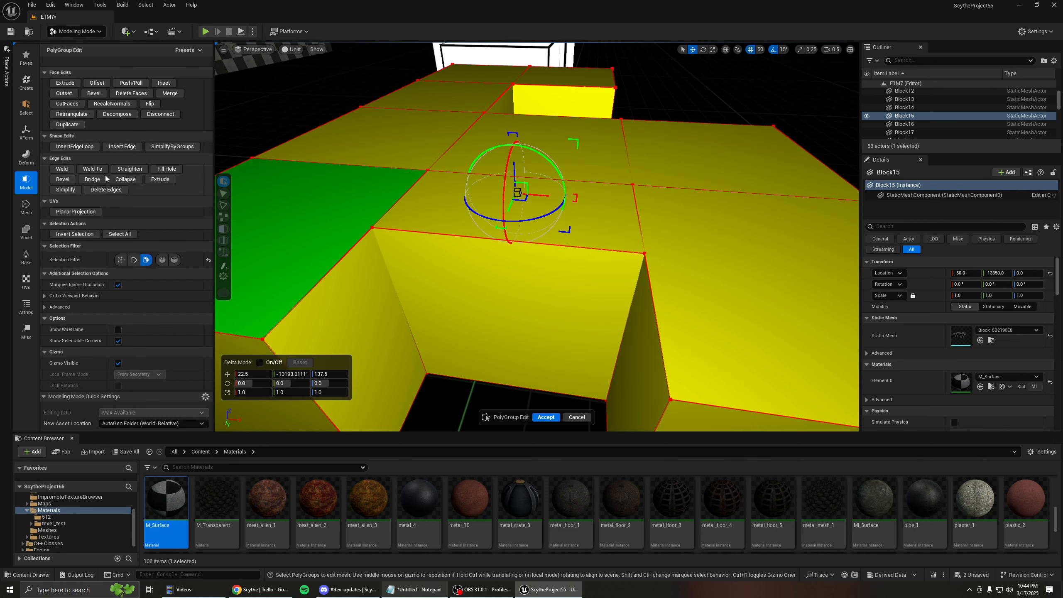
left_click(171, 148)
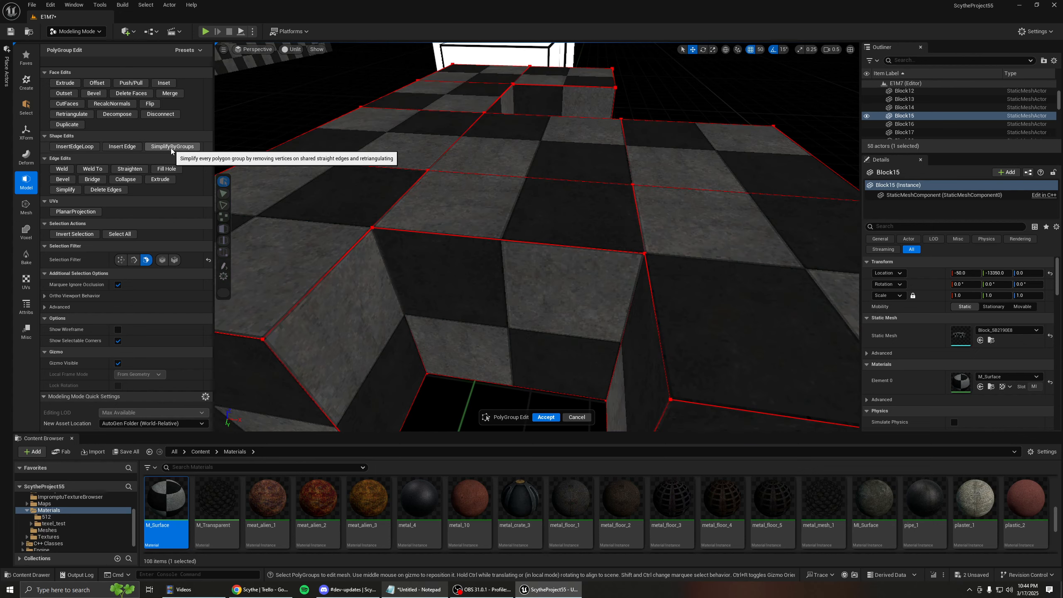
Step: Retriangulate all faces of the platform and accept the PolyGroup edits
left_click(120, 235)
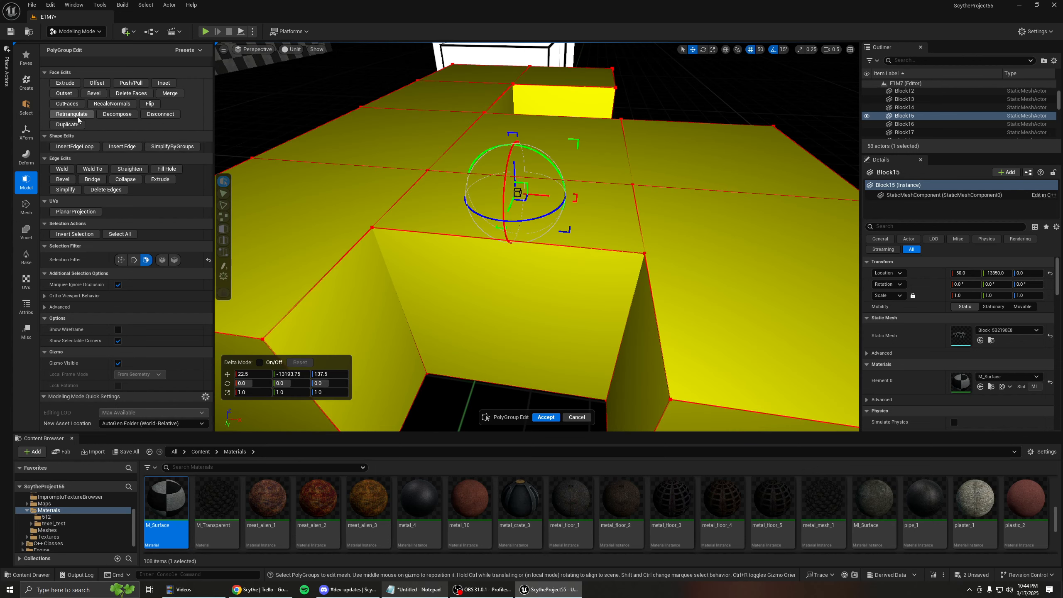
left_click(72, 114)
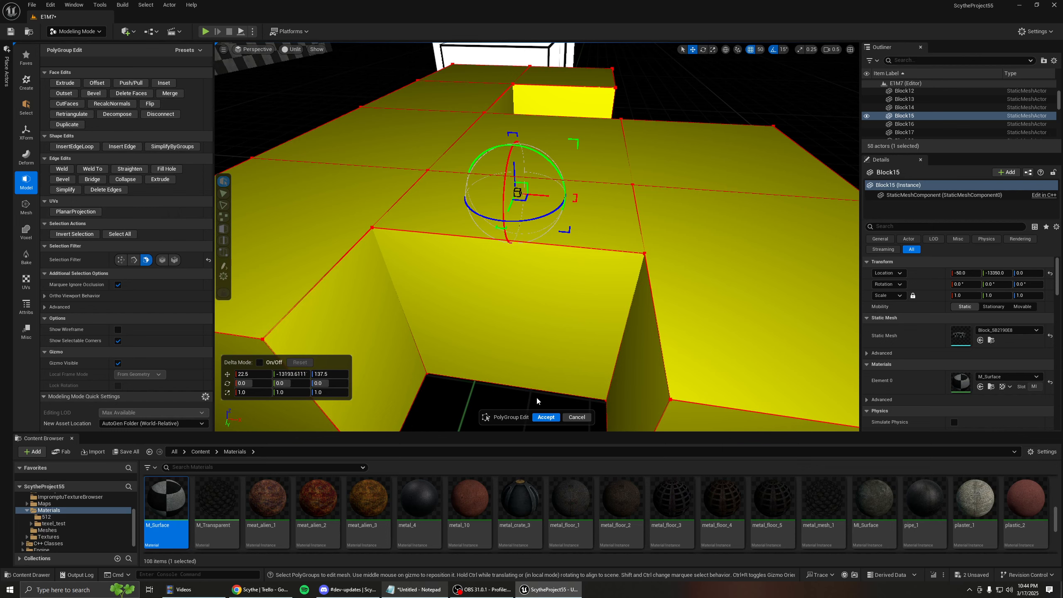
left_click(545, 417)
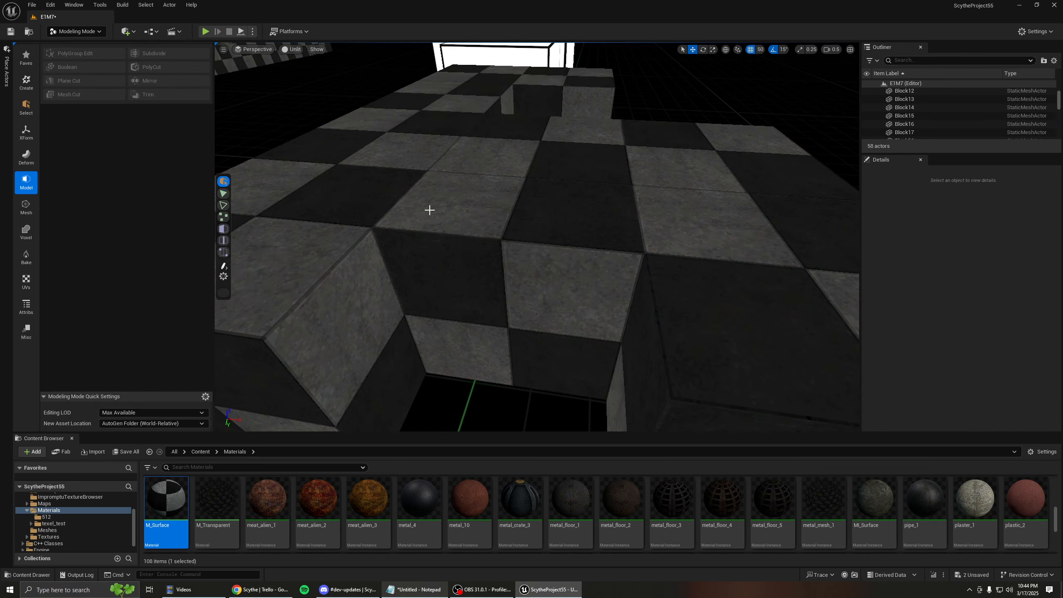
Step: Return to Scythe Mode, select the polygon edge crossing the top of the arm beside the notch, and save the level
key("shift+6")
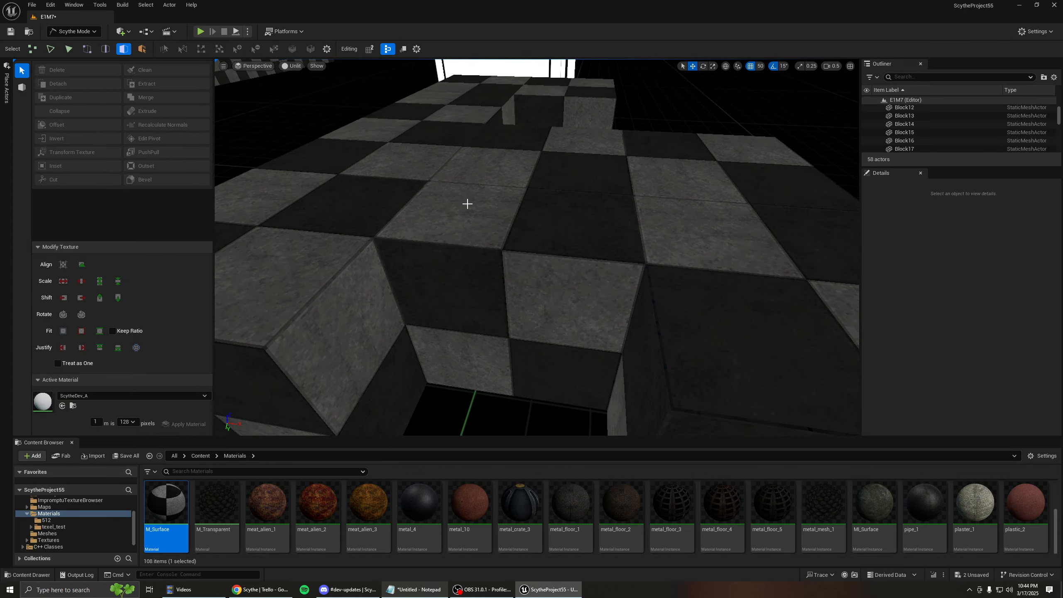
left_click(477, 225)
key("f")
left_click(462, 203)
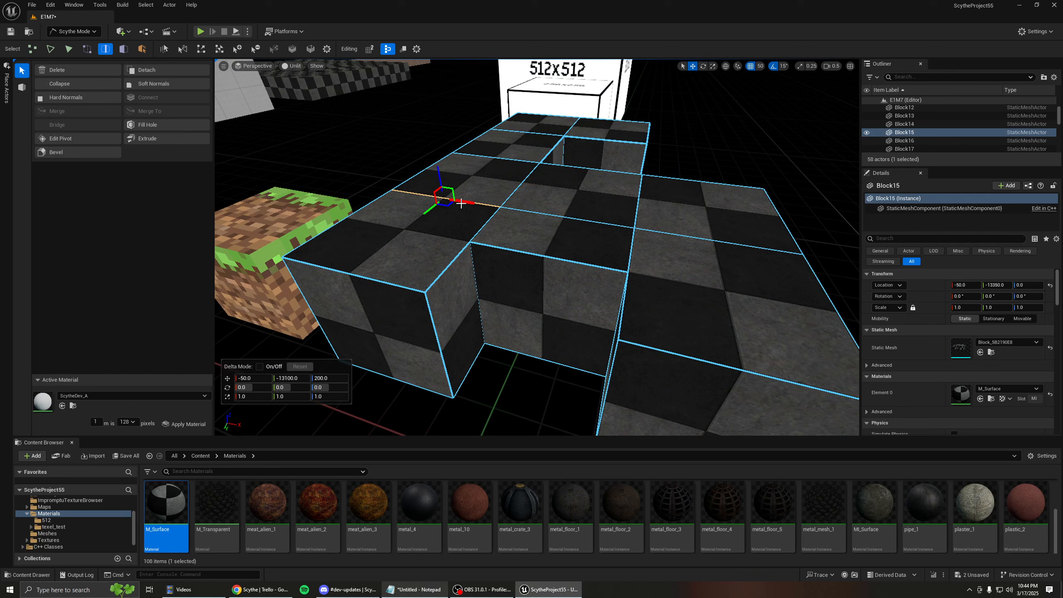
key("ctrl+s")
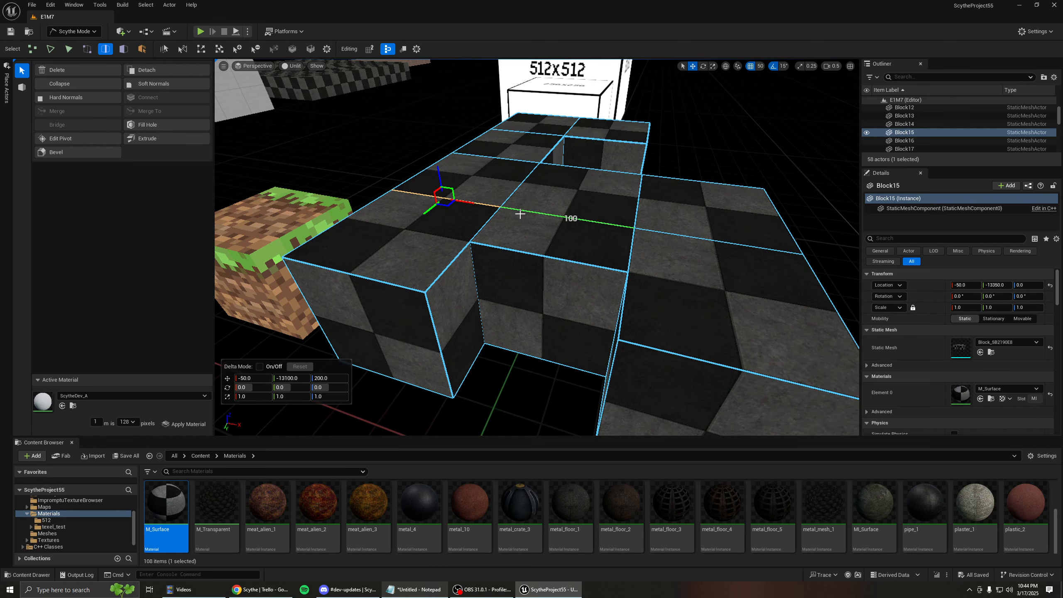
Step: Switch to polygon face selection and select the square 100 by 100 end face of the longer section beside the notch
mouse_move(532, 214)
right_mouse_down()
mouse_move(557, 212)
mouse_move(529, 212)
mouse_move(536, 222)
right_mouse_up()
key("d")
key("a")
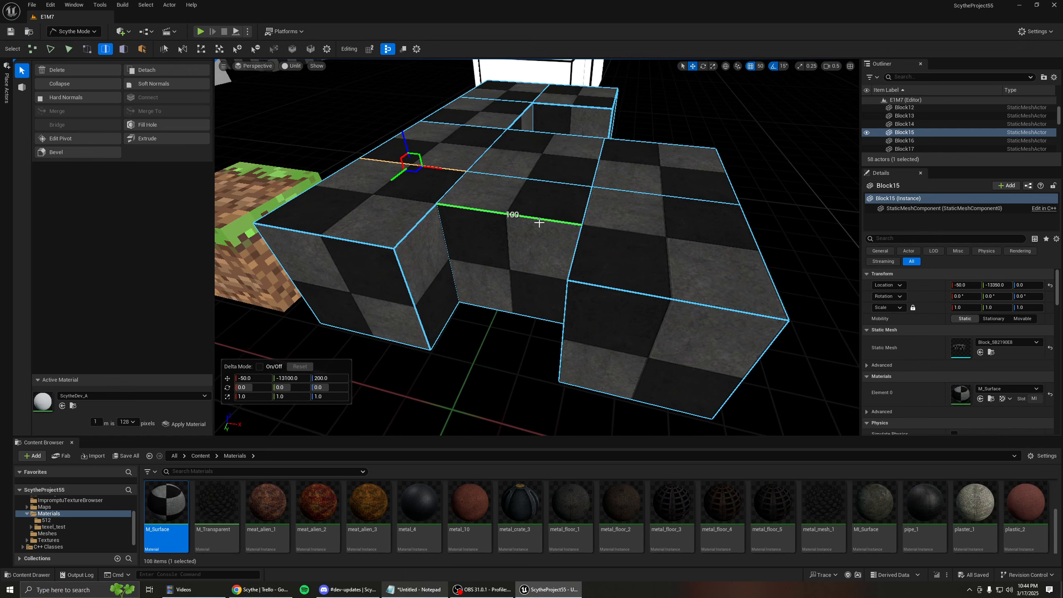
key("3")
left_click(537, 251)
right_click_drag(544, 262, 517, 286)
key("d")
left_click(516, 285)
key("d")
mouse_move(519, 247)
right_mouse_down()
mouse_move(493, 243)
mouse_move(540, 231)
mouse_move(565, 243)
mouse_move(508, 243)
right_mouse_up()
key("s")
key("w")
key("s")
key("d")
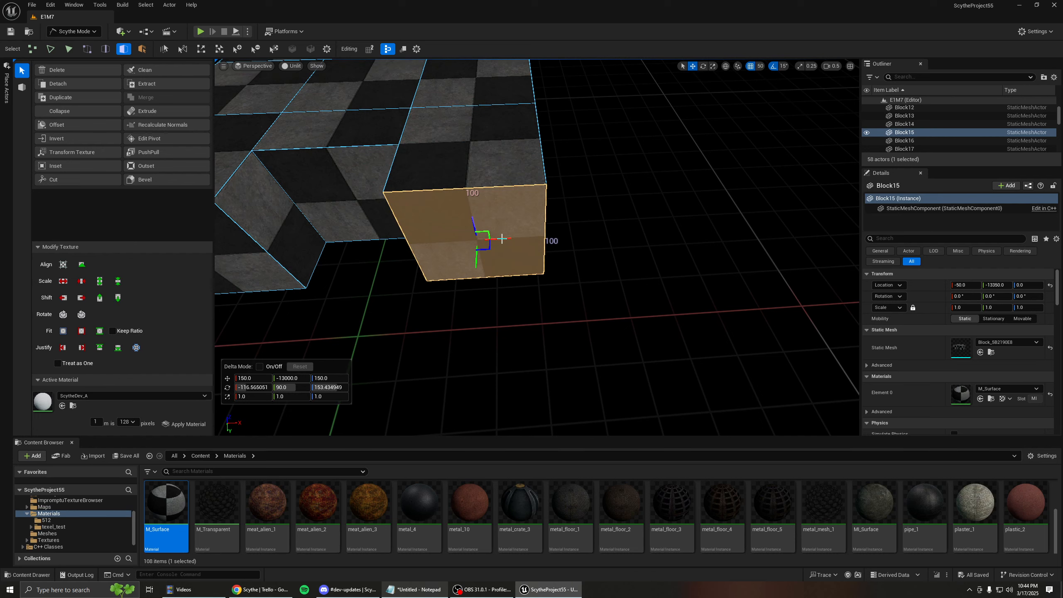
Step: Offset the selected end face's pivot outward along X to 250
middle_click_drag(553, 233, 605, 228)
right_click_drag(576, 217, 630, 200)
key("a")
right_click_drag(514, 270, 539, 275)
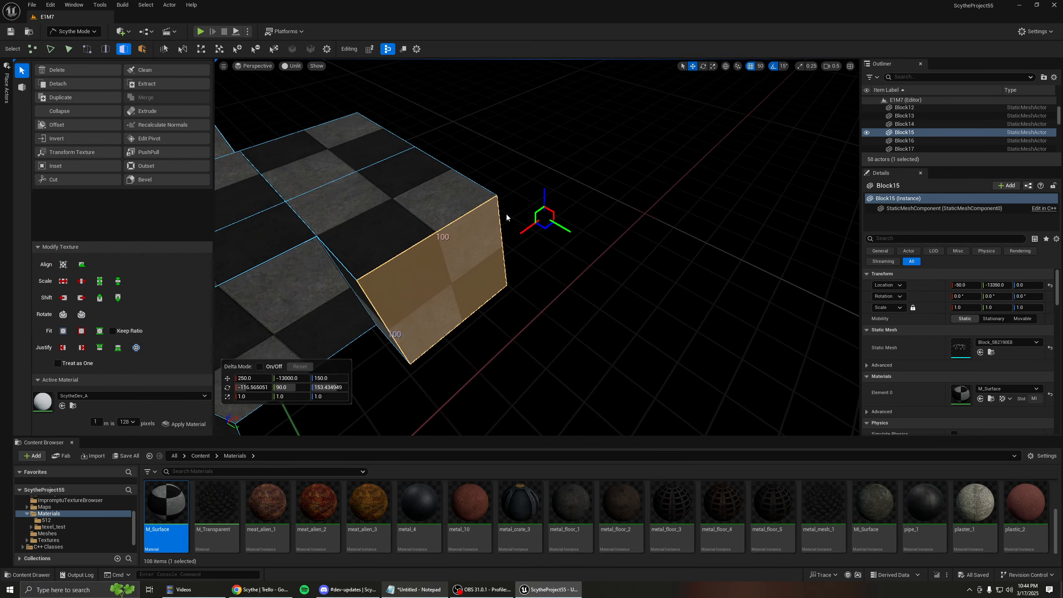
Step: Rotate-extrude the end face around the offset pivot by about 45 degrees to form a curved bend
left_click(704, 67)
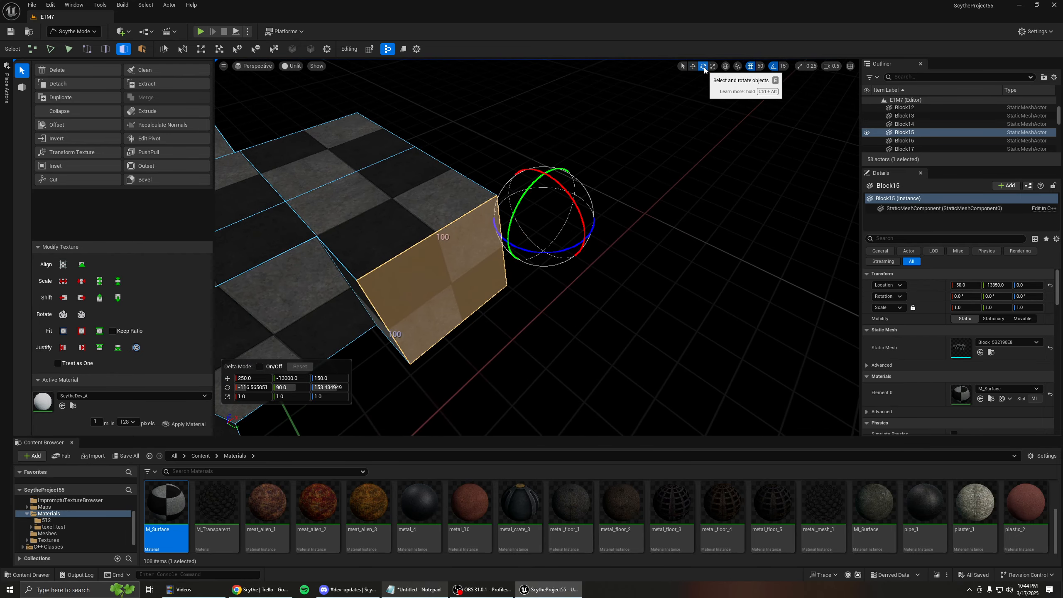
right_click_drag(556, 233, 513, 237)
key("d")
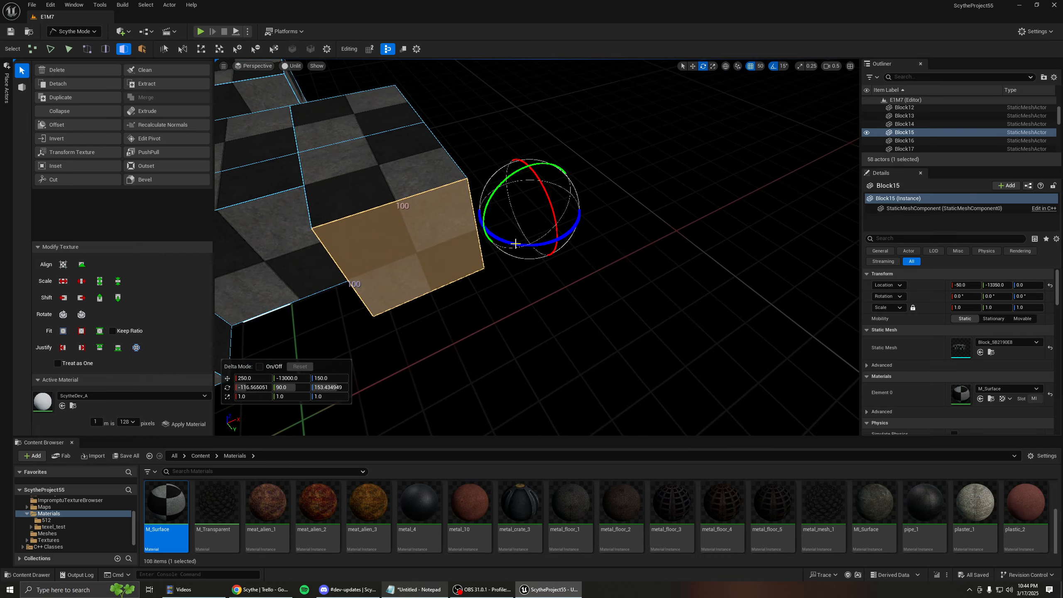
left_click_drag(515, 244, 585, 218)
right_click_drag(584, 218, 504, 263)
left_click_drag(503, 263, 532, 271, "shift")
right_click_drag(532, 270, 565, 285)
Step: Try to extrude the bend's end face with the move gizmo in world space, and undo the attempt
key("w")
left_click_drag(575, 234, 749, 272, "shift")
right_click_drag(749, 272, 528, 242)
key("ctrl+z")
key("ctrl+z")
left_click(476, 261)
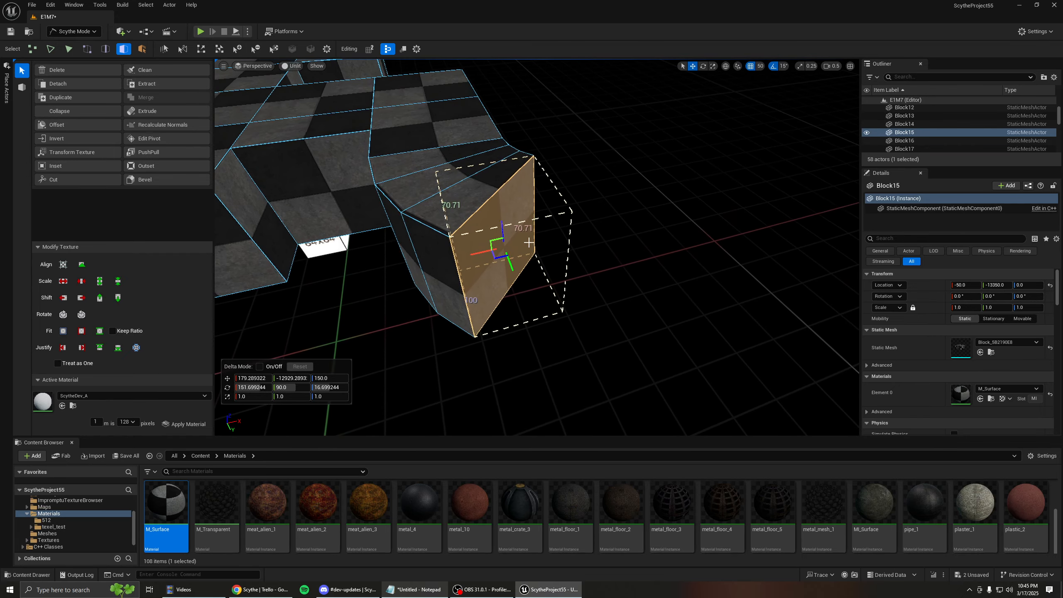
Step: Extrude the bend's end face straight out in local space, select the extension's top face, and save the level
left_click(725, 67)
right_click_drag(523, 252, 493, 230)
left_click_drag(494, 228, 665, 272, "shift")
right_click_drag(664, 272, 493, 249)
left_click(527, 259)
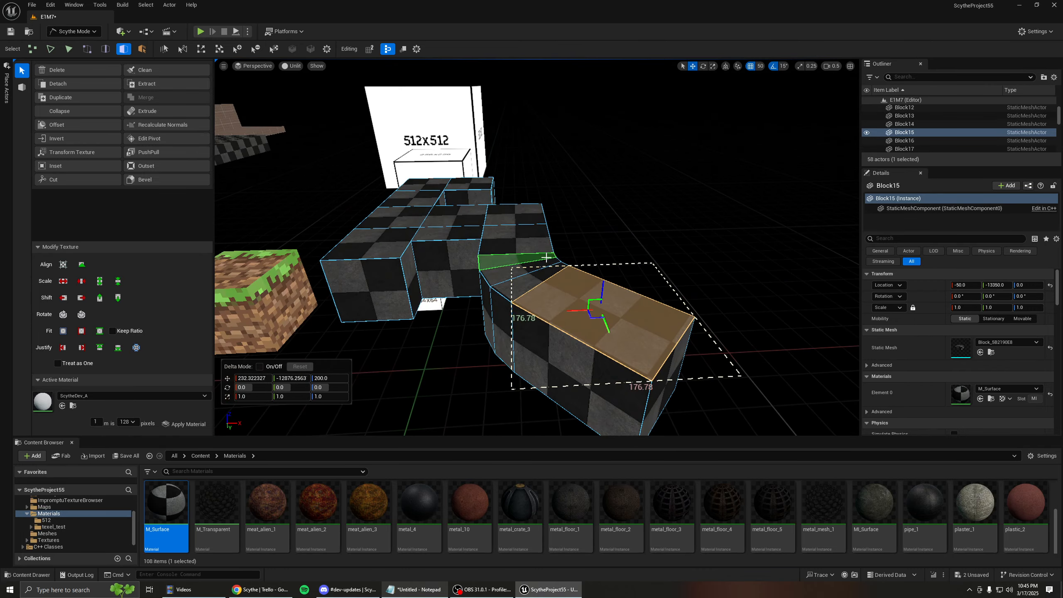
key("ctrl+s")
Step: Select the 512x512 block and apply the concrete_wall_9 material to all of it
right_click_drag(724, 207, 619, 196)
key("w")
right_click_drag(466, 220, 627, 222)
scroll(466, 221, "up", 3)
left_click(466, 221)
left_click(466, 221)
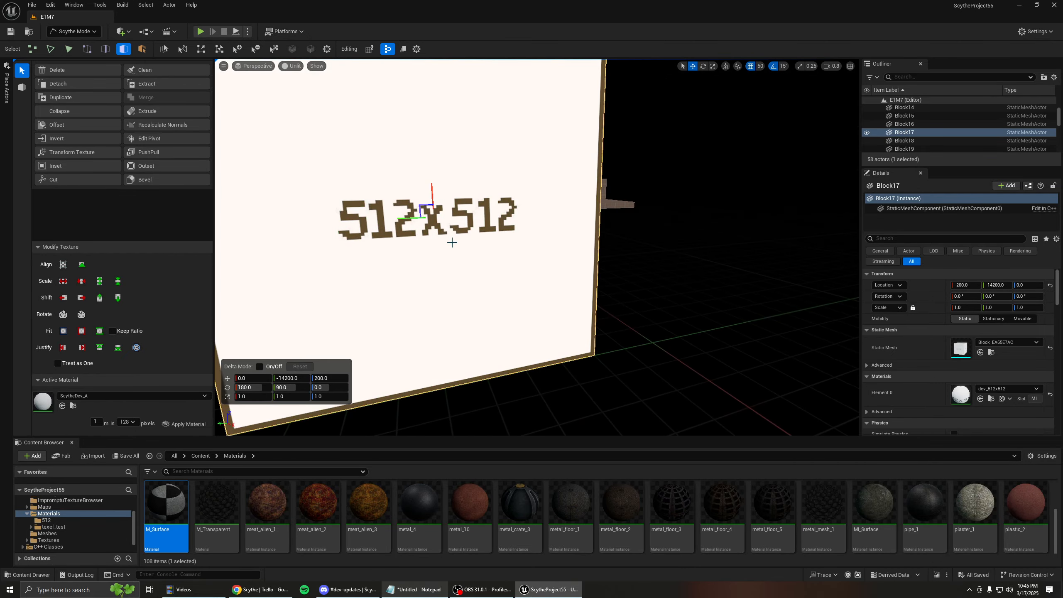
scroll(909, 492, "down", 5)
scroll(909, 495, "up", 5)
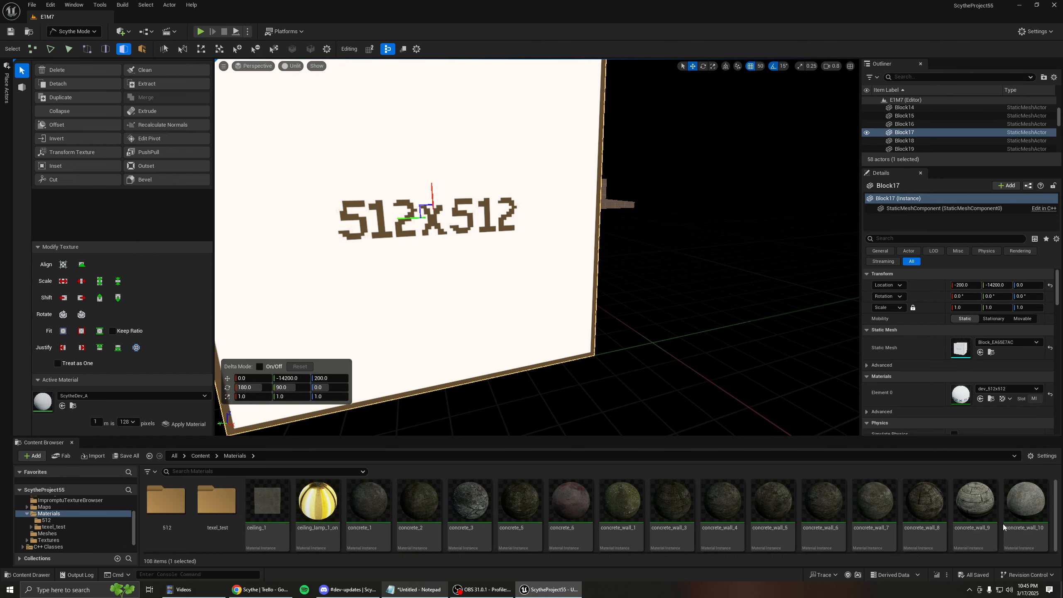
left_click(975, 508)
left_click(392, 283)
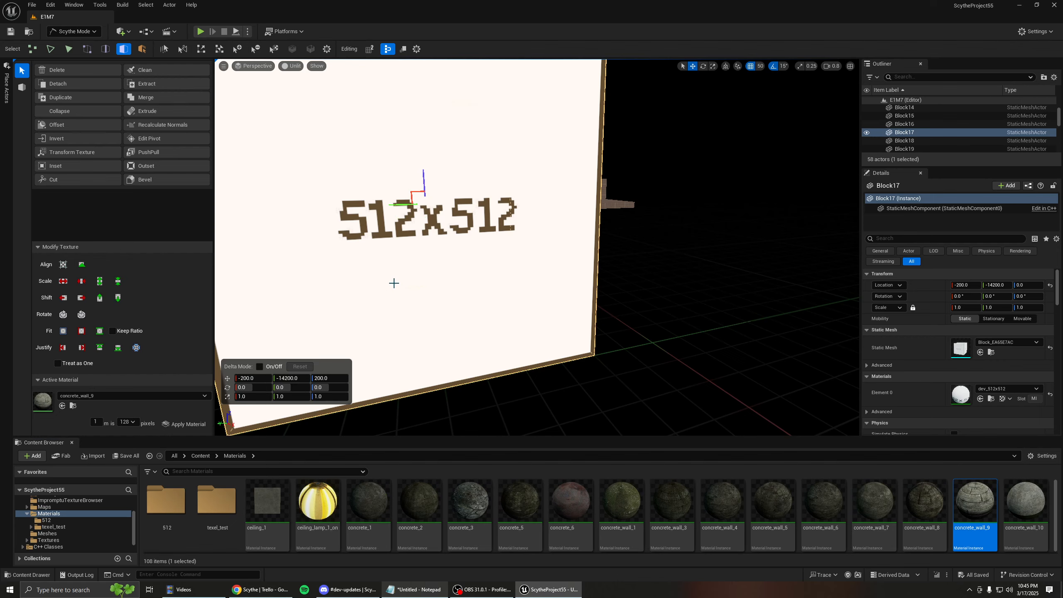
key("shift+t")
Step: Select the block's 400 by 400 front face, scale its texture up in X, and set the grid snap to 10
key("s")
right_click_drag(514, 296, 465, 308)
left_click(527, 325)
key("d")
mouse_move(527, 326)
right_mouse_down()
mouse_move(494, 325)
mouse_move(524, 336)
right_mouse_up()
key("w")
key("s")
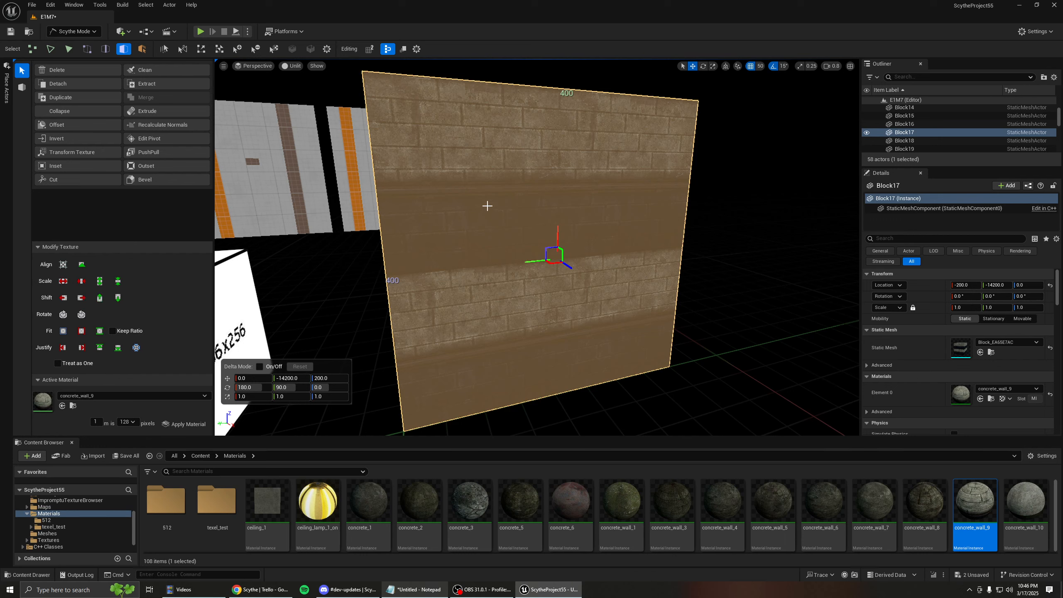
left_click(63, 282)
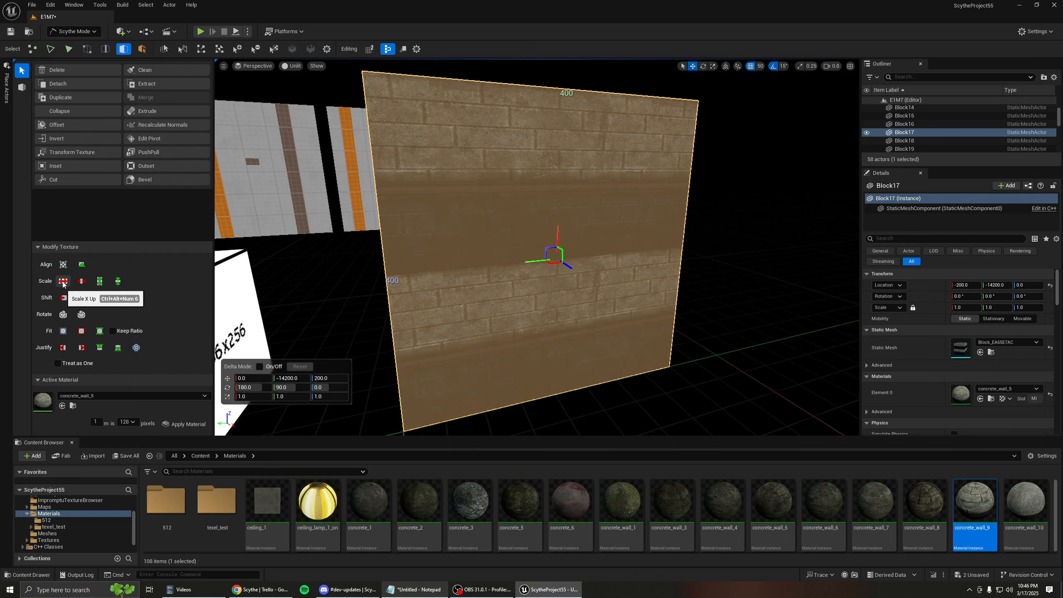
key("bracketleft")
Step: Scale the wall face's texture up in small increments in both X and Y
left_click(61, 282)
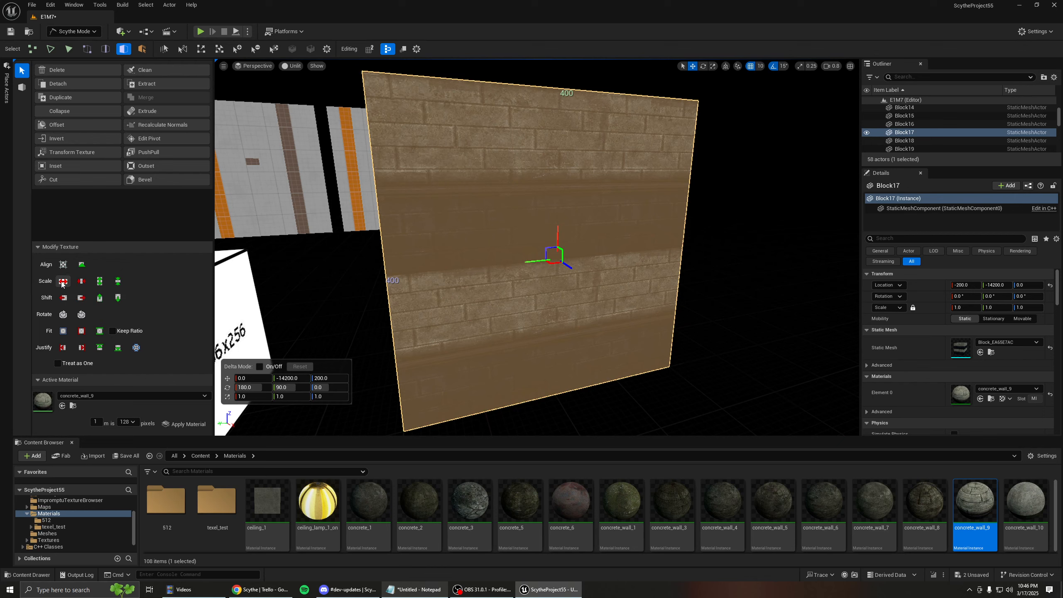
left_click(61, 282)
left_click(99, 283)
left_click(99, 283)
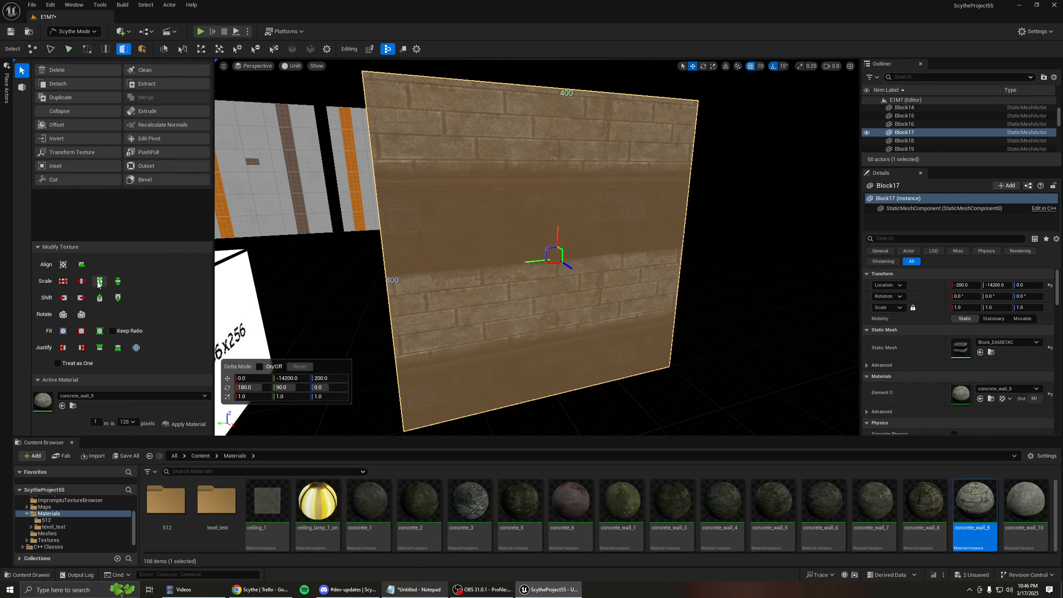
left_click(99, 283)
left_click(99, 283)
left_click(60, 283)
left_click(62, 283)
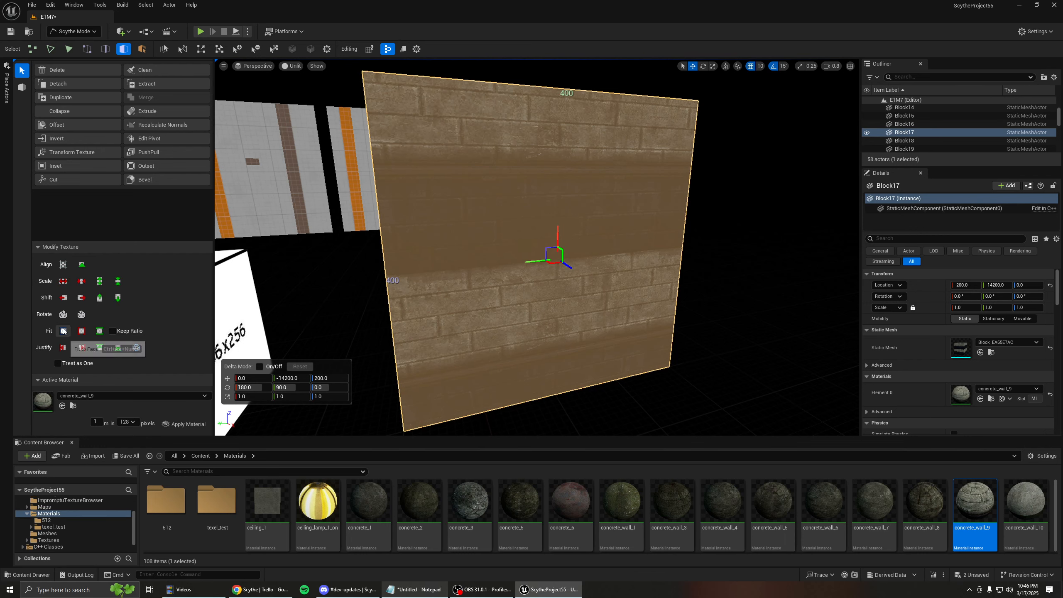
Step: Realign the wall face's texture to reset it, and test small X scale increments up and down
left_click(63, 265)
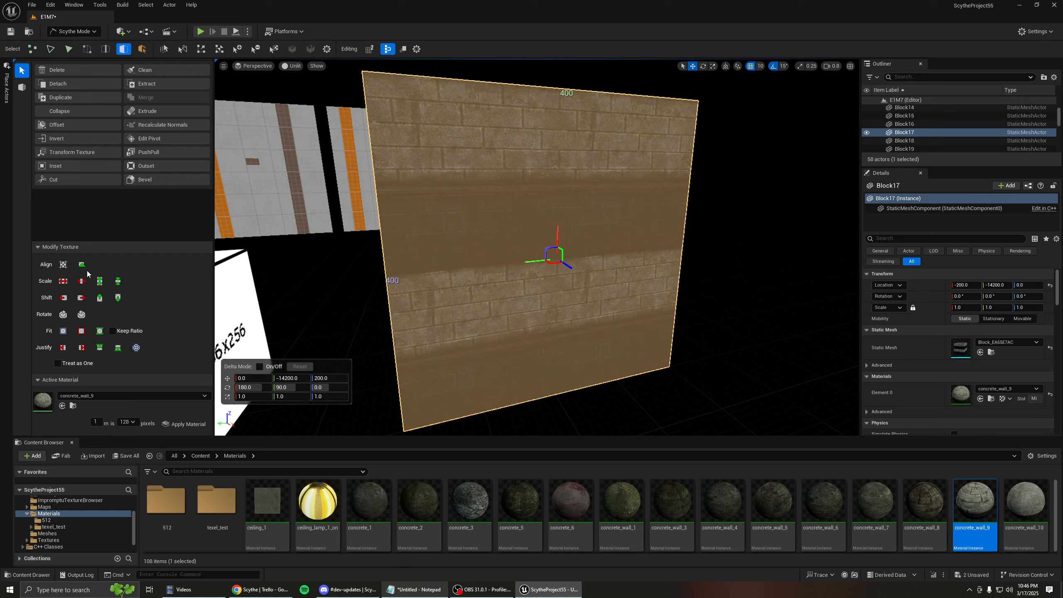
left_click(64, 283)
left_click(63, 283)
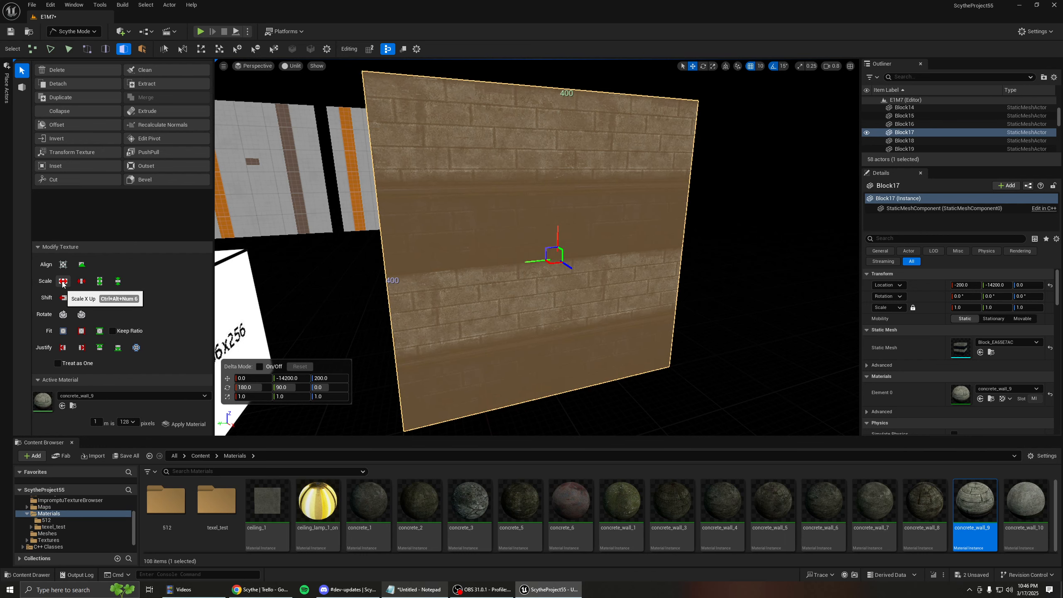
left_click(64, 283)
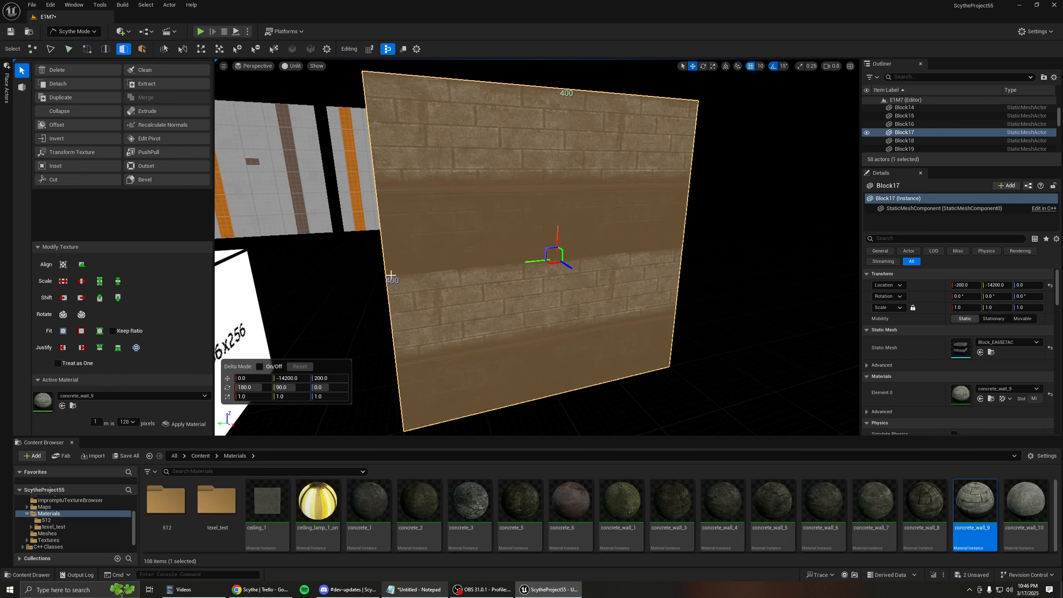
left_click(79, 285)
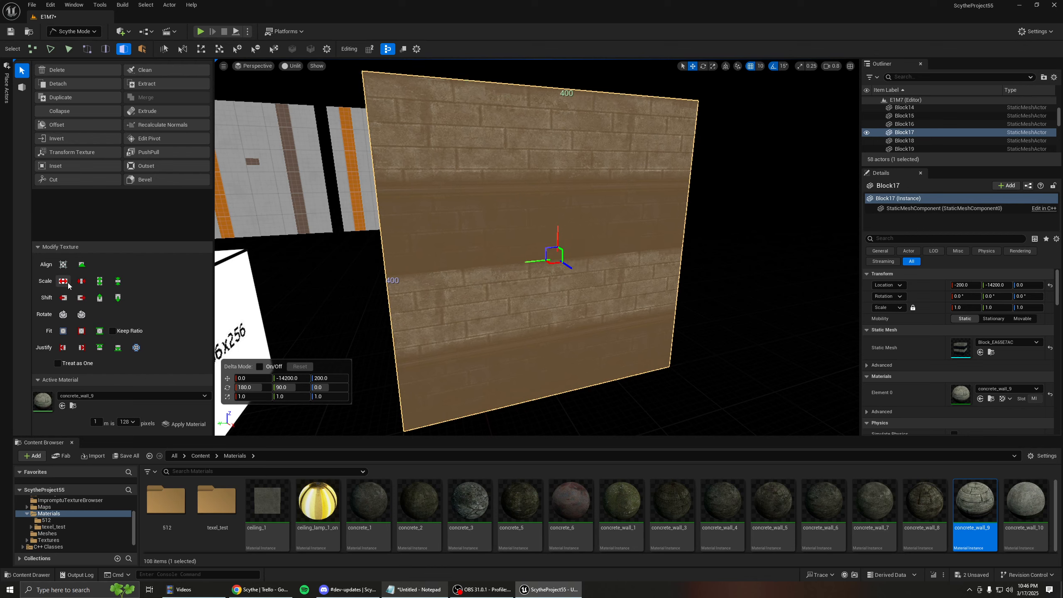
Step: Enlarge the wall face's brick texture by repeatedly scaling it up in Y and X
left_click(103, 283)
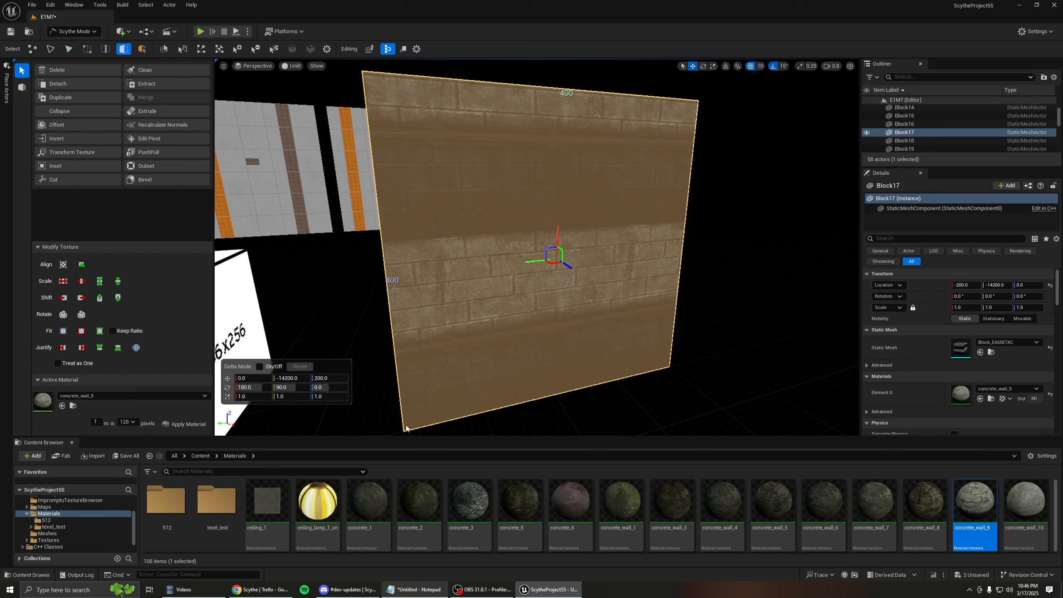
left_click(101, 283)
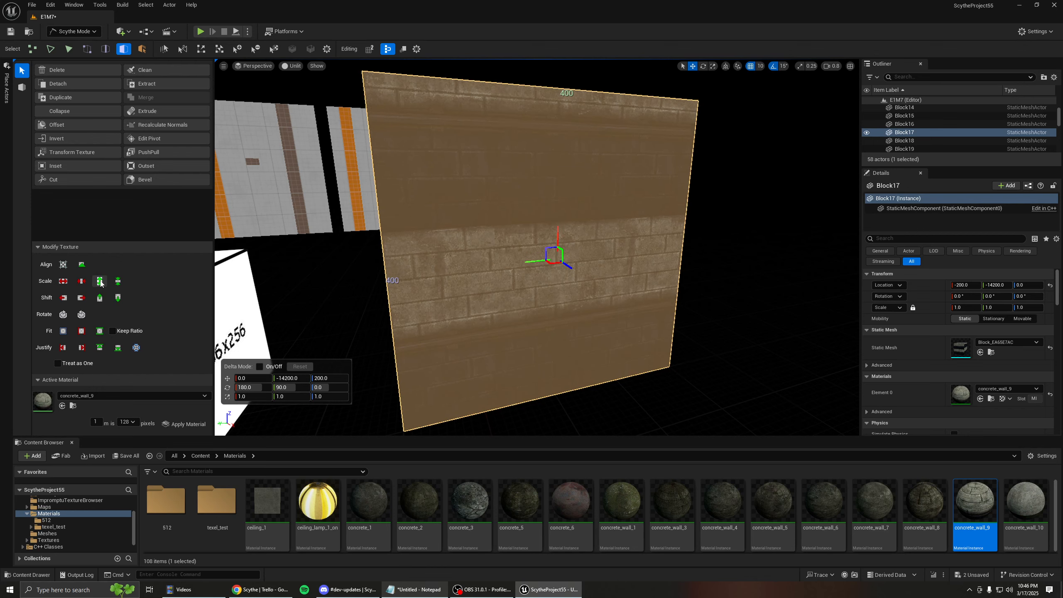
left_click(101, 283)
left_click(64, 283)
left_click(65, 283)
left_click(64, 283)
left_click(101, 282)
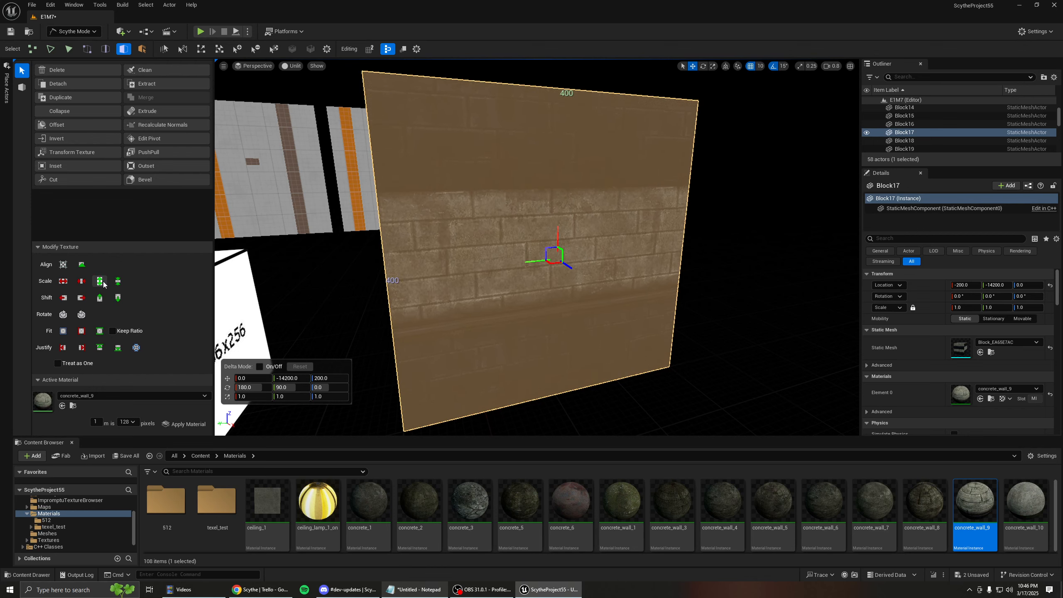
left_click(103, 281)
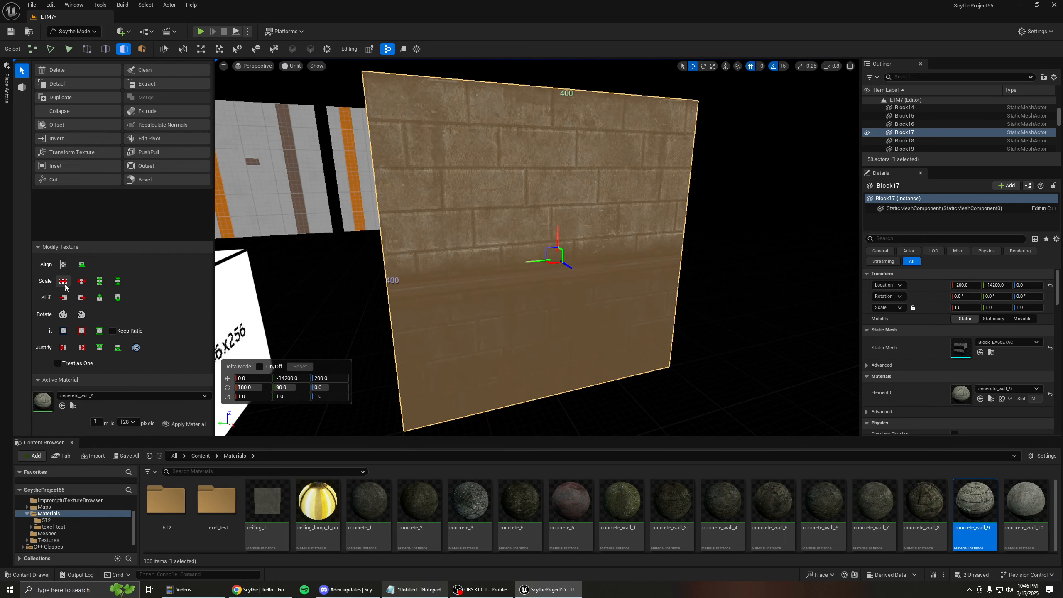
Step: Stretch the wall face's brick texture wider with repeated X scale increases, and clear the selection
left_click(63, 282)
left_click(61, 283)
left_click(61, 283)
left_click(60, 283)
left_click(62, 284)
left_click(61, 283)
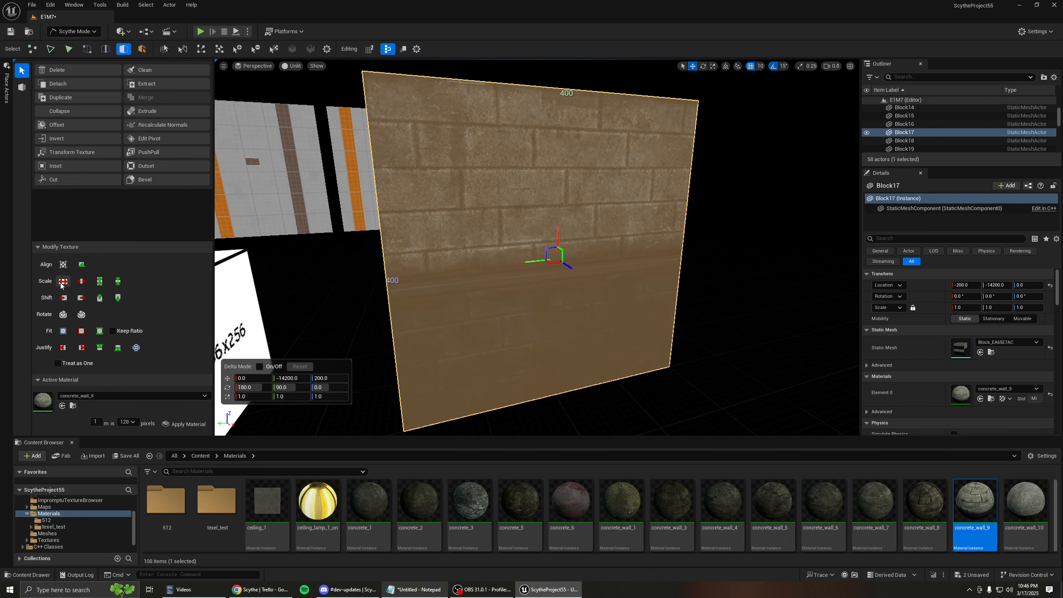
left_click(61, 283)
left_click(62, 284)
right_click_drag(537, 251, 484, 214)
key("Escape")
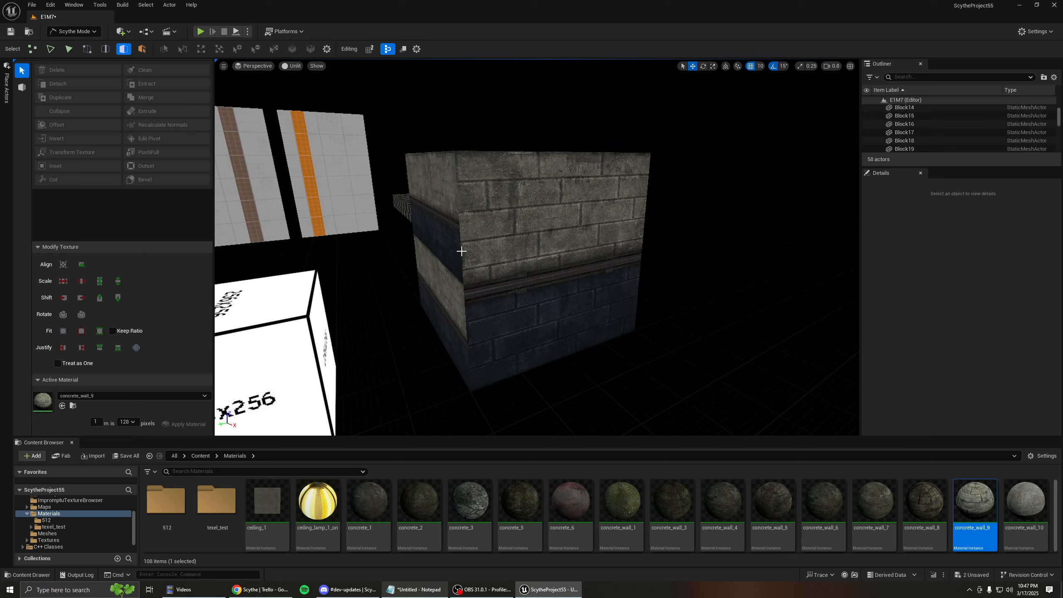
Step: Select the checkered block's 100 by 100 end face and move it outward along X to 200
left_click(513, 260)
right_click_drag(581, 280, 581, 220)
double_click(598, 278)
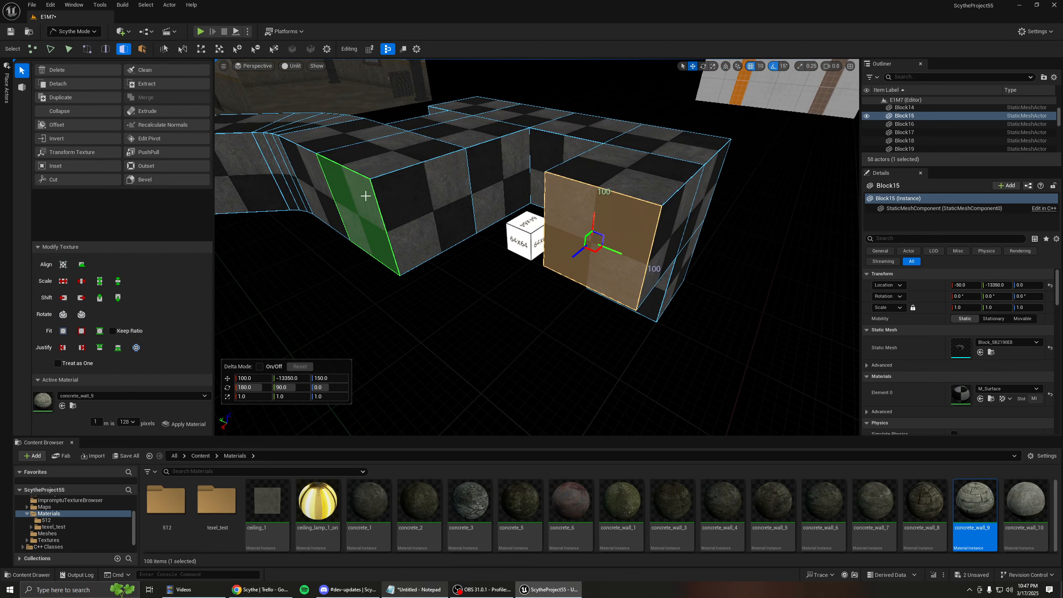
right_click_drag(358, 196, 337, 205)
left_click_drag(547, 242, 519, 255)
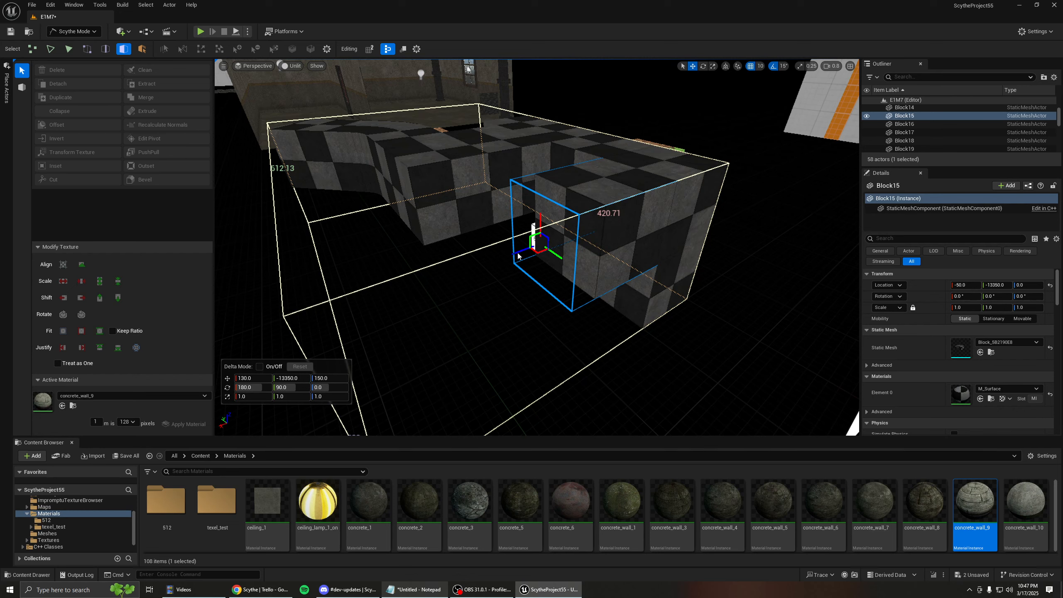
left_click_drag(518, 253, 406, 188)
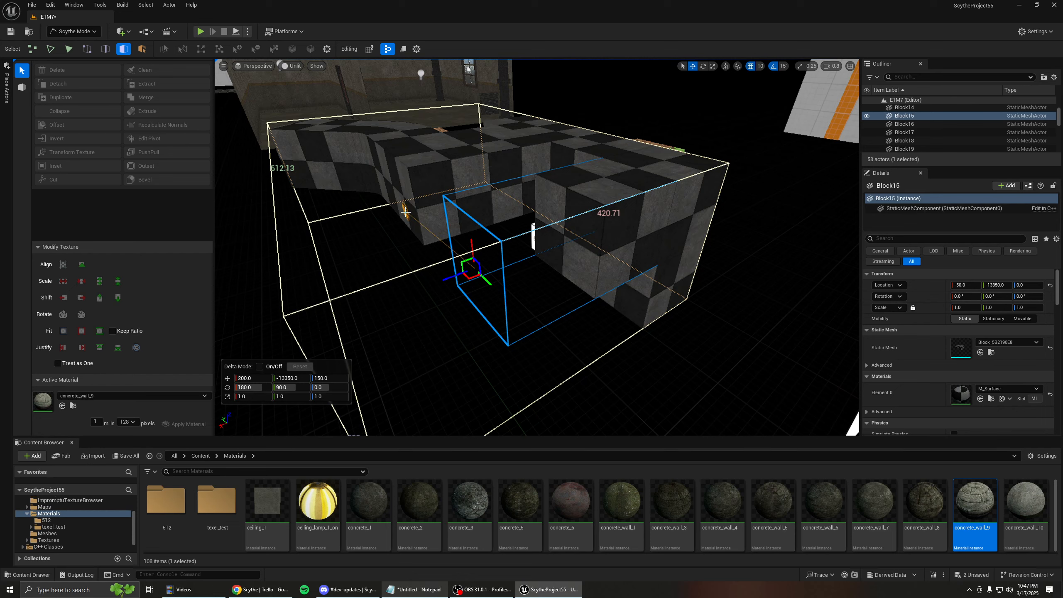
mouse_move(409, 198)
left_mouse_down()
mouse_move(422, 166)
mouse_move(481, 152)
mouse_move(411, 171)
mouse_move(352, 110)
mouse_move(423, 121)
mouse_move(248, 109)
mouse_move(539, 184)
mouse_move(405, 192)
left_mouse_up()
left_click_drag(400, 193, 401, 193)
right_click_drag(401, 193, 443, 207)
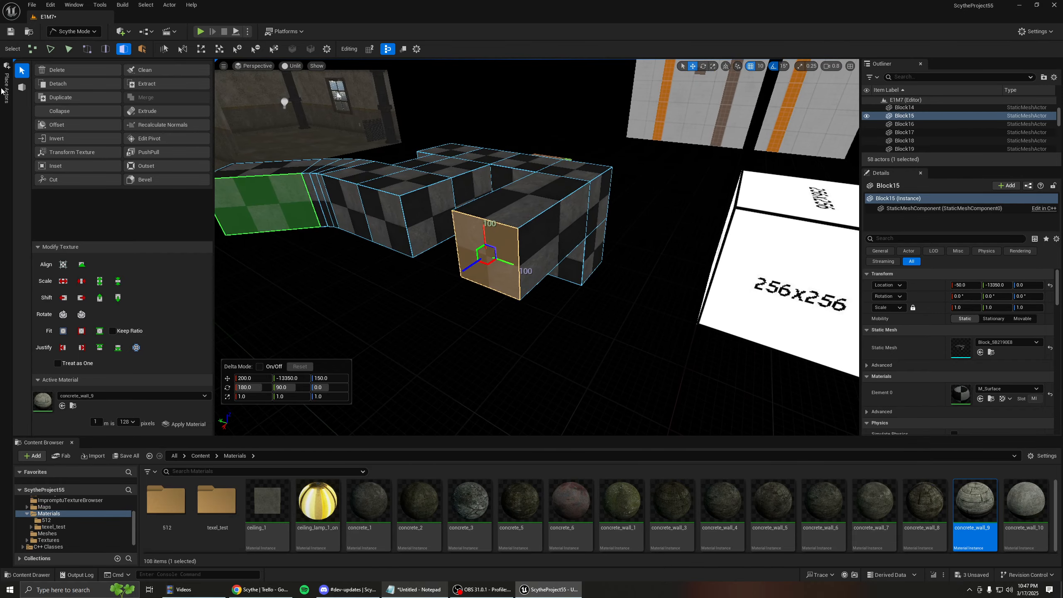
left_click(21, 87)
left_click(21, 71)
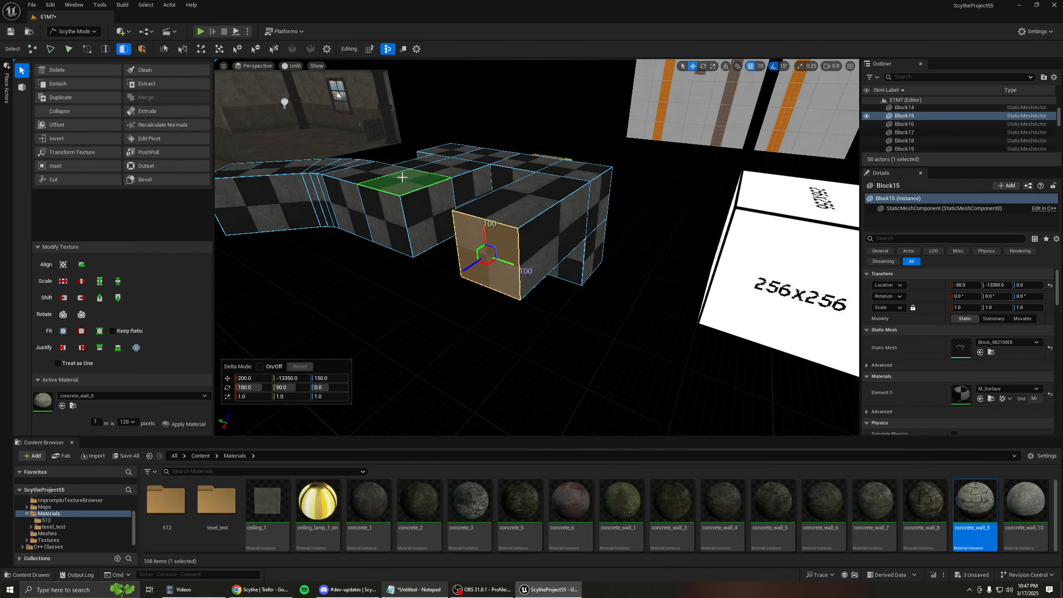
right_click_drag(402, 180, 403, 180)
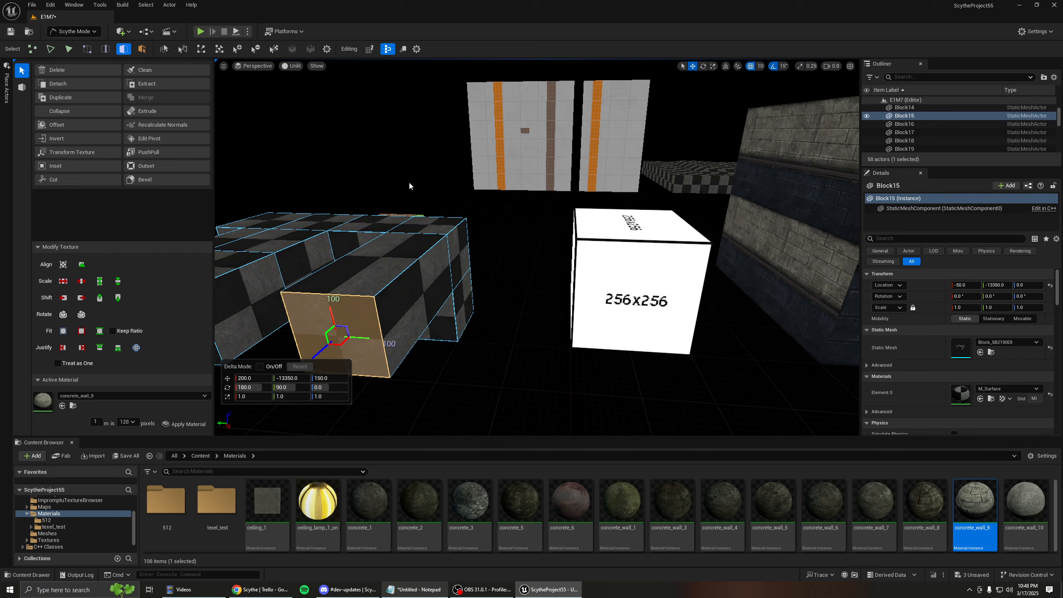
Step: Save the E1M7 level with its block and texture edits
key("ctrl+s")
right_click_drag(619, 227, 622, 227)
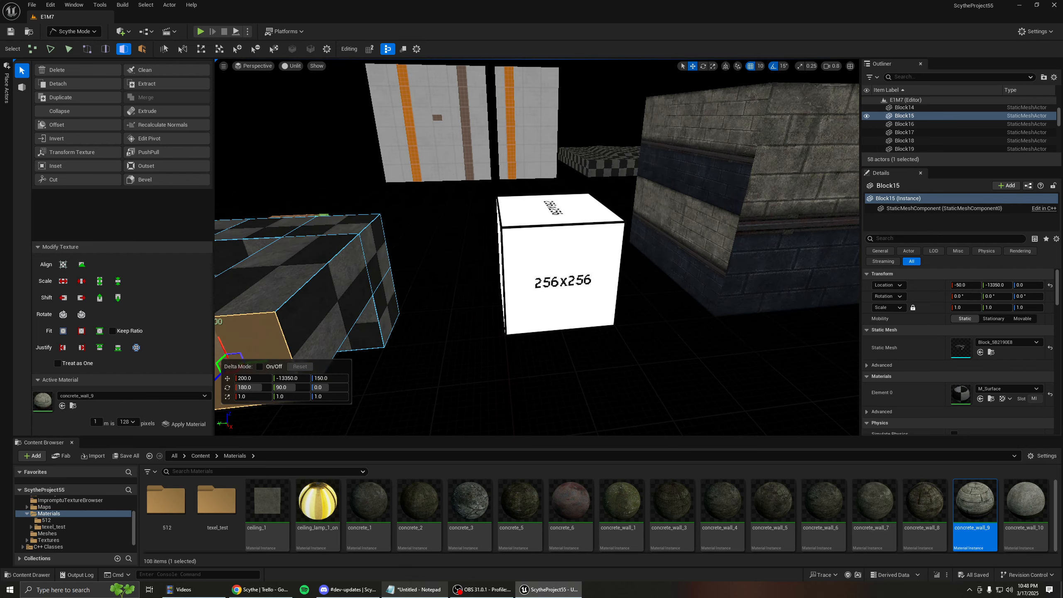